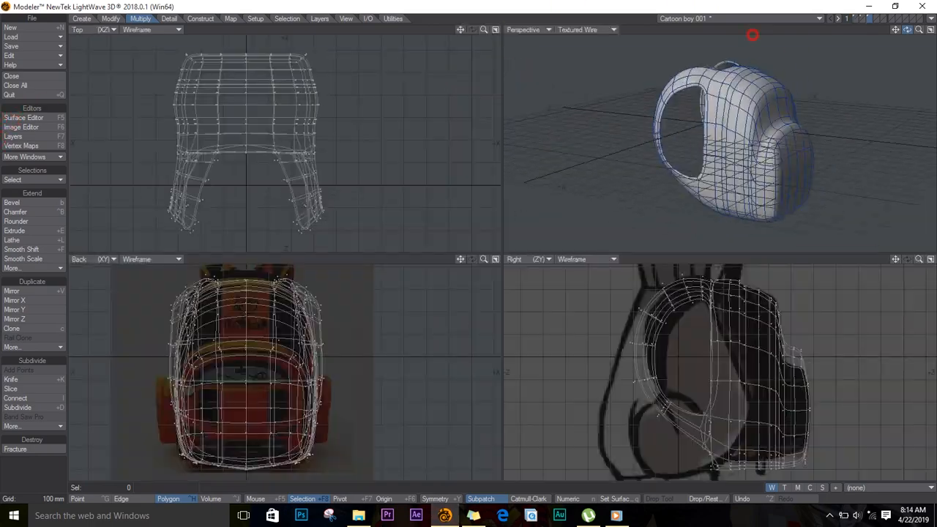
{"action": "left_click_drag", "start_coordinate": [753, 34], "coordinate": [861, 26], "text": "alt"}
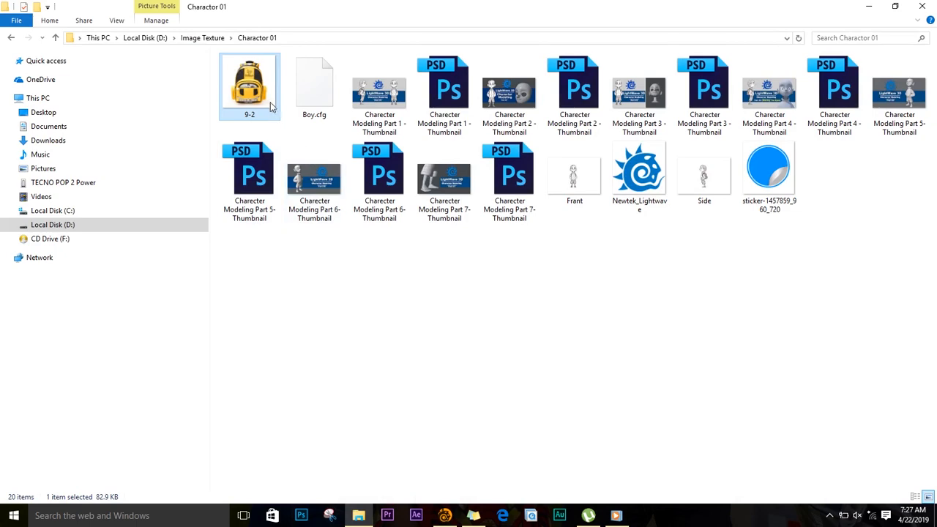
Bring the backpack image 9-2 from the Charactor 01 folder into Modeler and assign 9-2.jpg as the Back viewport's backdrop
{"action": "left_click_drag", "start_coordinate": [253, 88], "coordinate": [295, 346]}
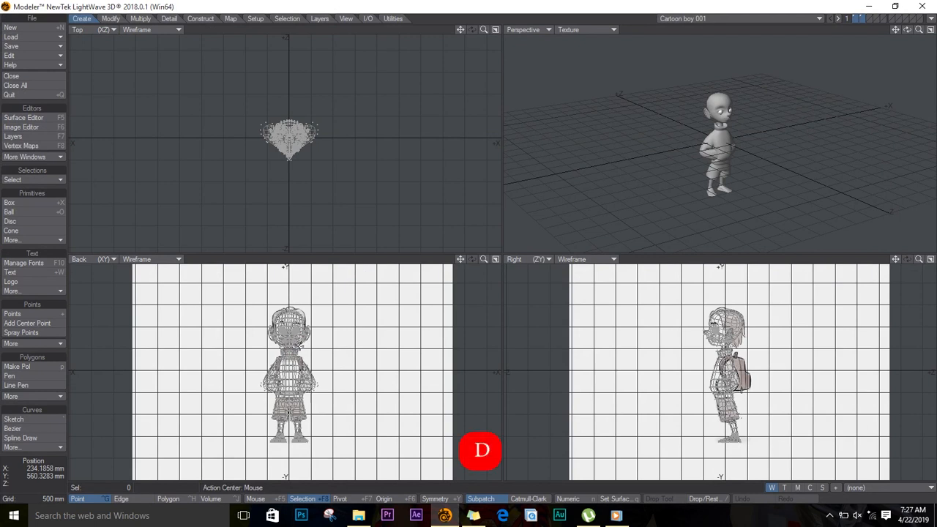
{"action": "key", "text": "d"}
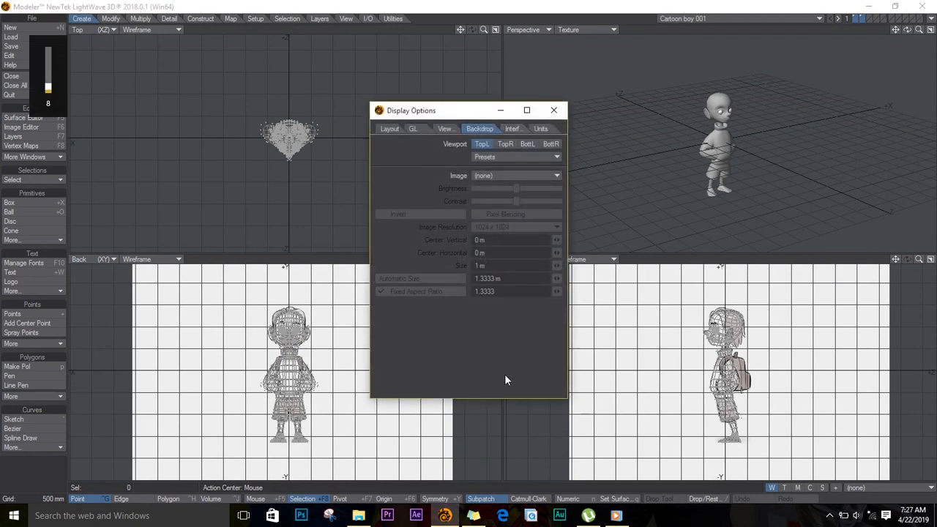
{"action": "left_click", "coordinate": [526, 143]}
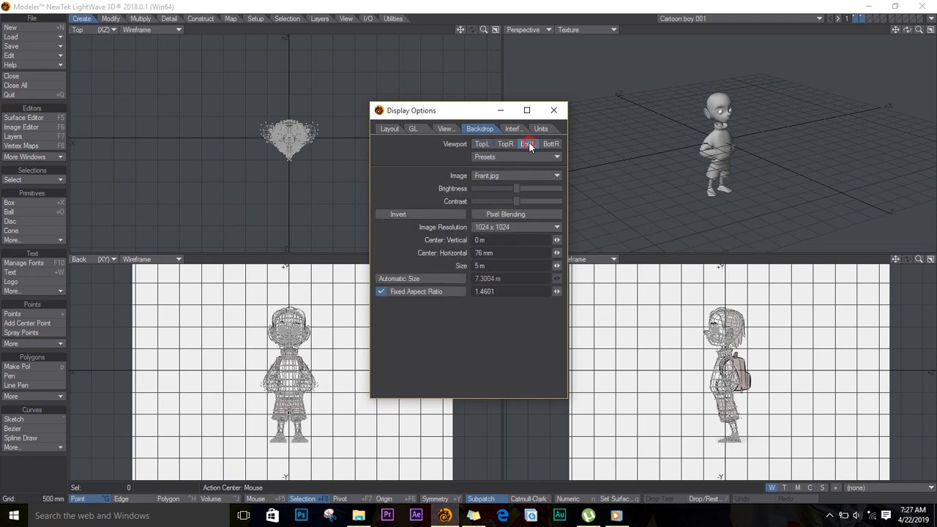
{"action": "left_click", "coordinate": [501, 176]}
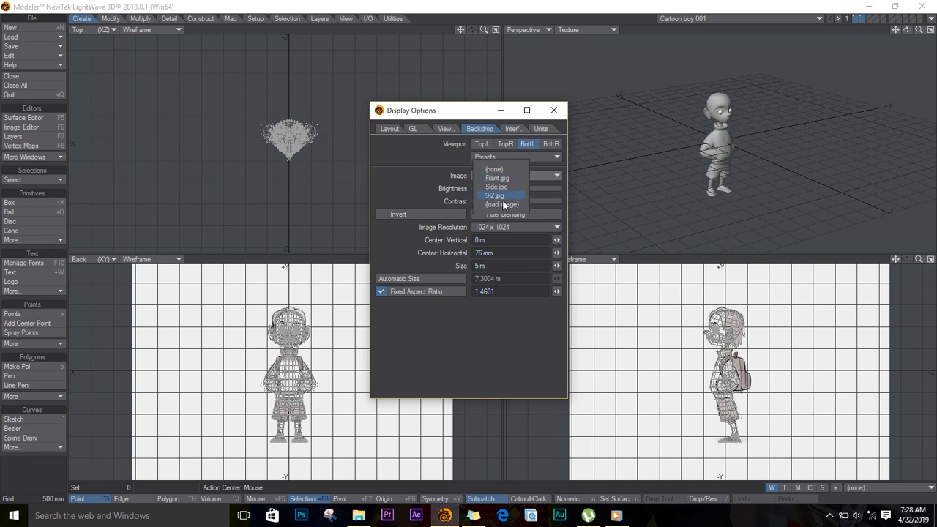
{"action": "left_click", "coordinate": [503, 196]}
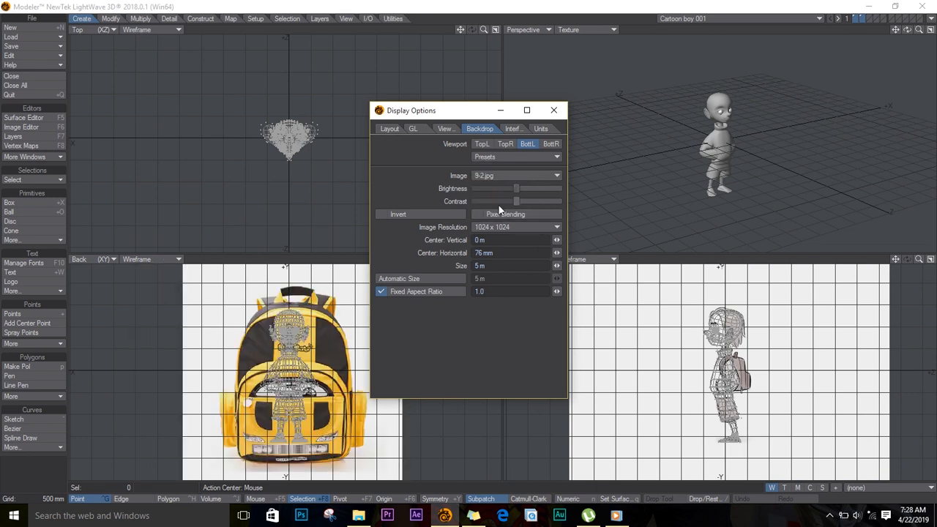
Fit the Back view backdrop to the character with size 1.16 m, vertical center 21 mm and horizontal center -15 mm
{"action": "mouse_move", "coordinate": [557, 264]}
{"action": "left_mouse_down"}
{"action": "mouse_move", "coordinate": [414, 276]}
{"action": "mouse_move", "coordinate": [418, 291]}
{"action": "mouse_move", "coordinate": [547, 253]}
{"action": "left_mouse_up"}
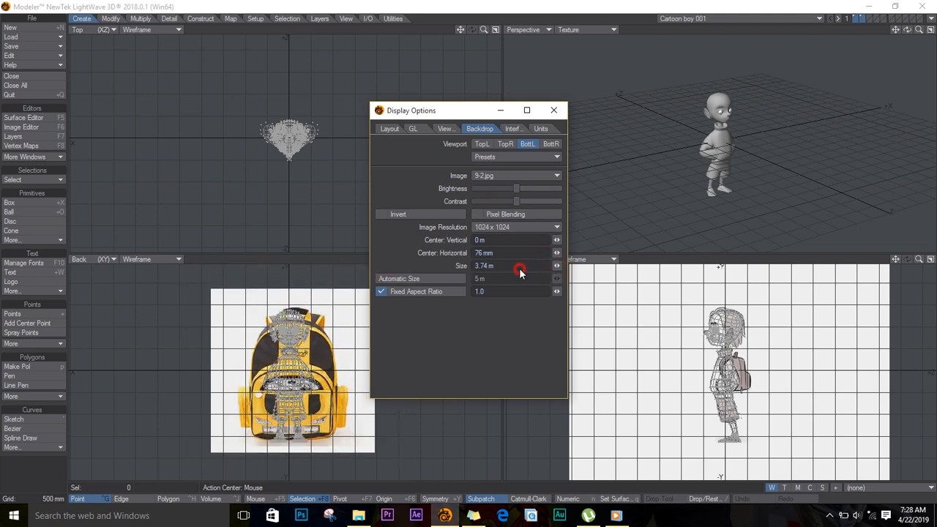
{"action": "left_click", "coordinate": [519, 270]}
{"action": "type", "text": "1"}
{"action": "key", "text": "Tab"}
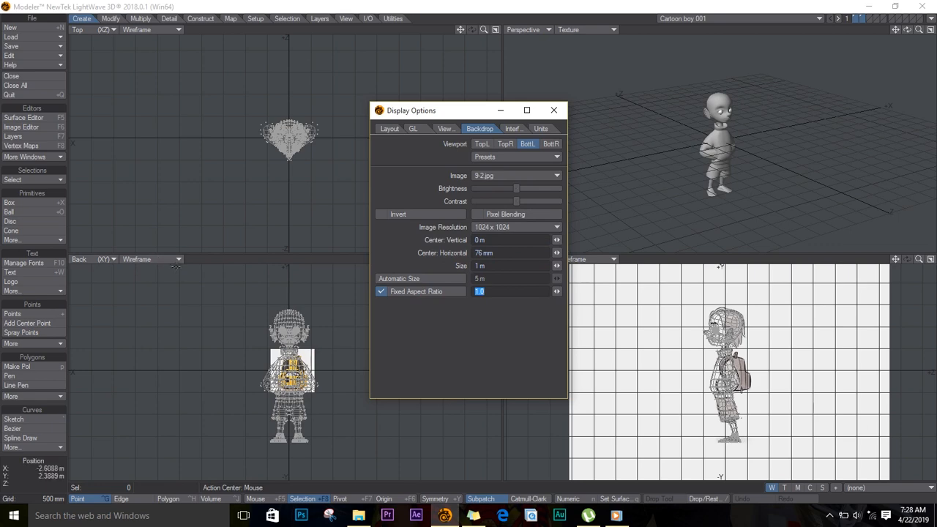
{"action": "left_click_drag", "start_coordinate": [442, 112], "coordinate": [634, 53]}
{"action": "left_click_drag", "start_coordinate": [292, 364], "coordinate": [316, 377], "text": "ctrl+alt"}
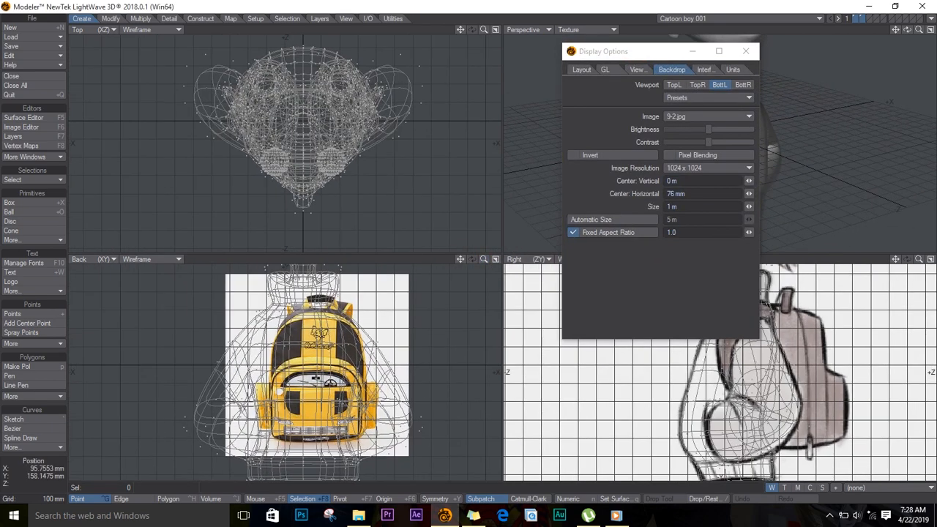
{"action": "left_click_drag", "start_coordinate": [748, 193], "coordinate": [695, 230]}
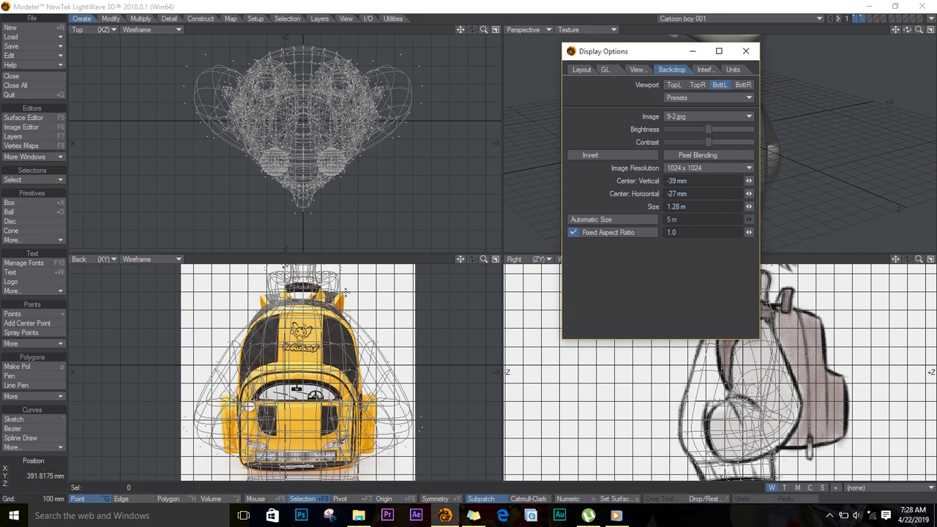
{"action": "mouse_move", "coordinate": [750, 180]}
{"action": "left_mouse_down"}
{"action": "mouse_move", "coordinate": [701, 212]}
{"action": "mouse_move", "coordinate": [756, 192]}
{"action": "mouse_move", "coordinate": [752, 207]}
{"action": "mouse_move", "coordinate": [754, 183]}
{"action": "mouse_move", "coordinate": [732, 209]}
{"action": "mouse_move", "coordinate": [745, 208]}
{"action": "mouse_move", "coordinate": [744, 184]}
{"action": "left_mouse_up"}
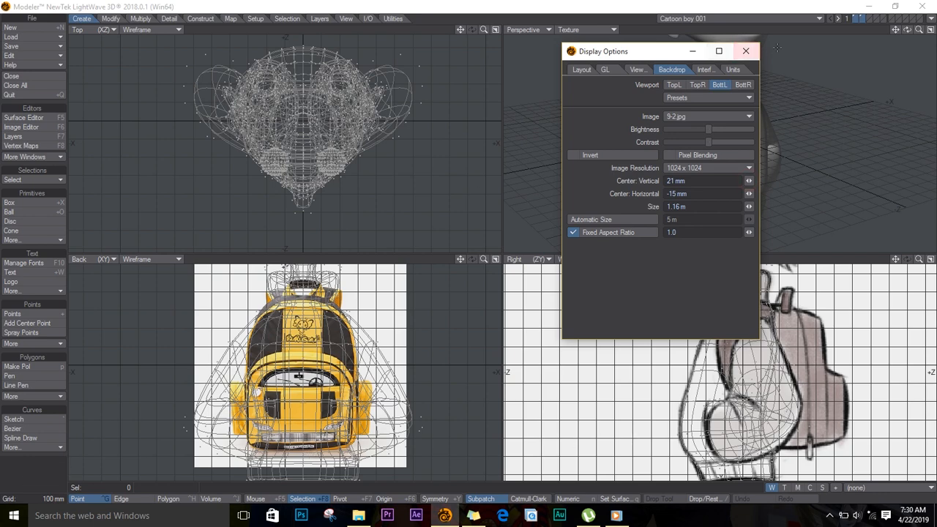
{"action": "left_click", "coordinate": [745, 50]}
On an empty layer, draw a flat box about 601 mm wide over the backpack's front pocket in the Back view
{"action": "left_click", "coordinate": [870, 18]}
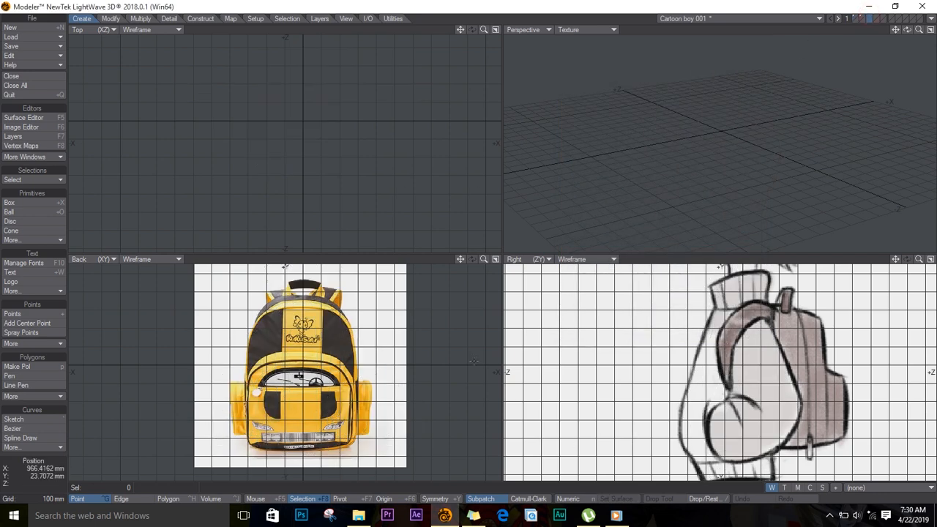
{"action": "mouse_move", "coordinate": [316, 352]}
{"action": "left_mouse_down", "text": "ctrl+alt"}
{"action": "mouse_move", "coordinate": [399, 347]}
{"action": "mouse_move", "coordinate": [282, 360]}
{"action": "mouse_move", "coordinate": [333, 360]}
{"action": "left_mouse_up", "text": "ctrl+alt"}
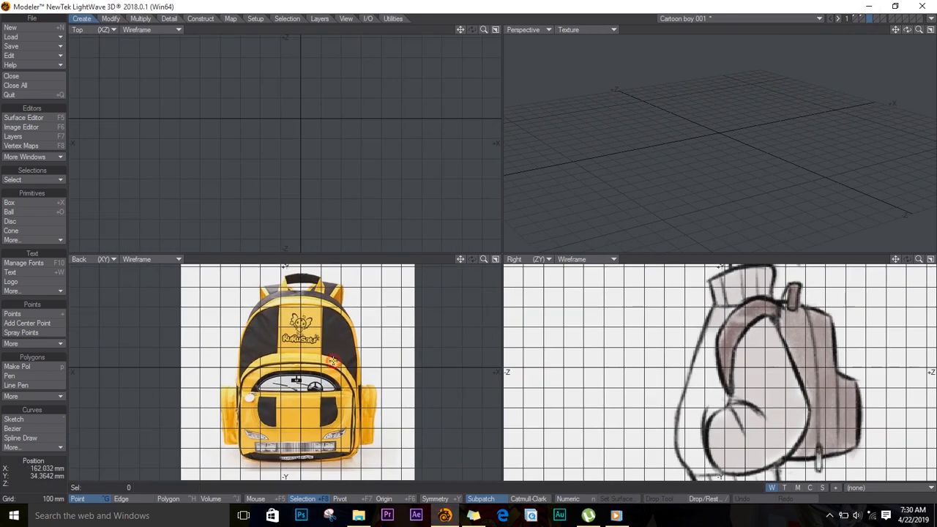
{"action": "left_click_drag", "start_coordinate": [747, 383], "coordinate": [667, 399], "text": "alt"}
{"action": "left_click", "coordinate": [18, 202]}
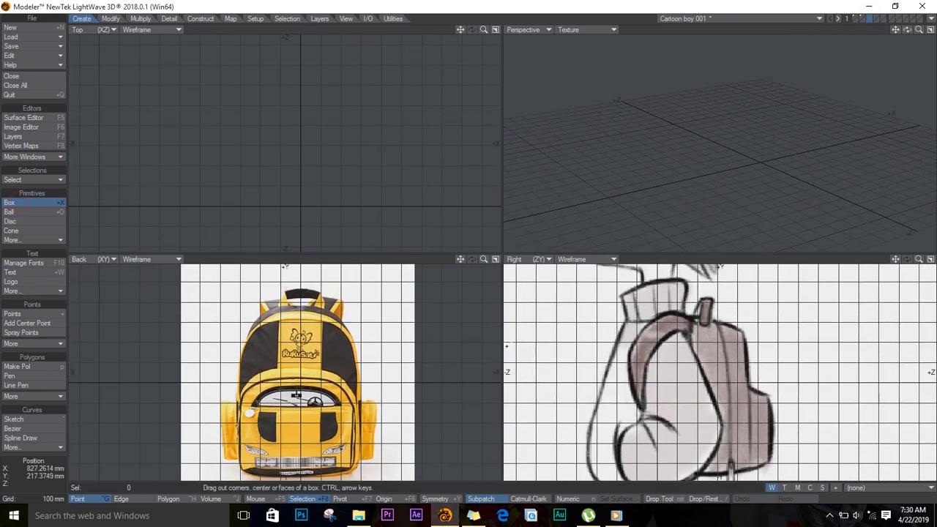
{"action": "left_click_drag", "start_coordinate": [231, 383], "coordinate": [358, 474]}
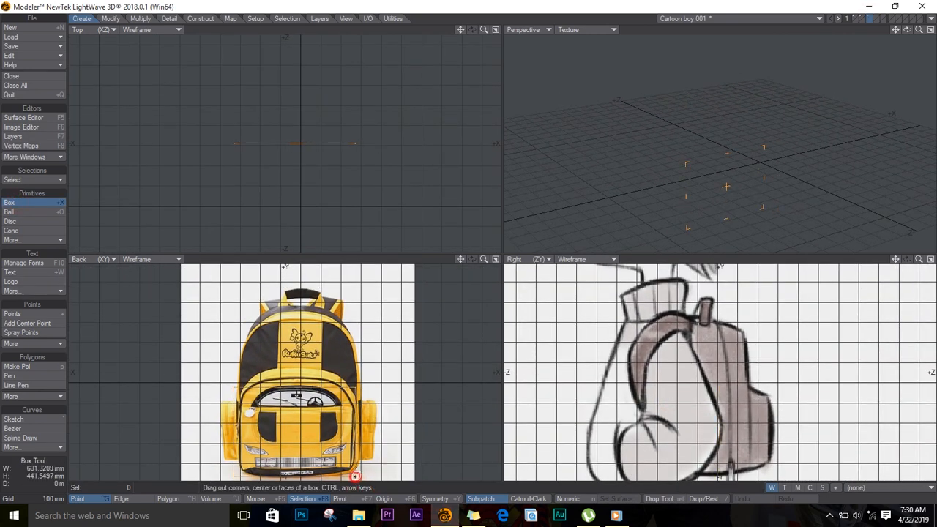
{"action": "left_click_drag", "start_coordinate": [305, 385], "coordinate": [300, 379]}
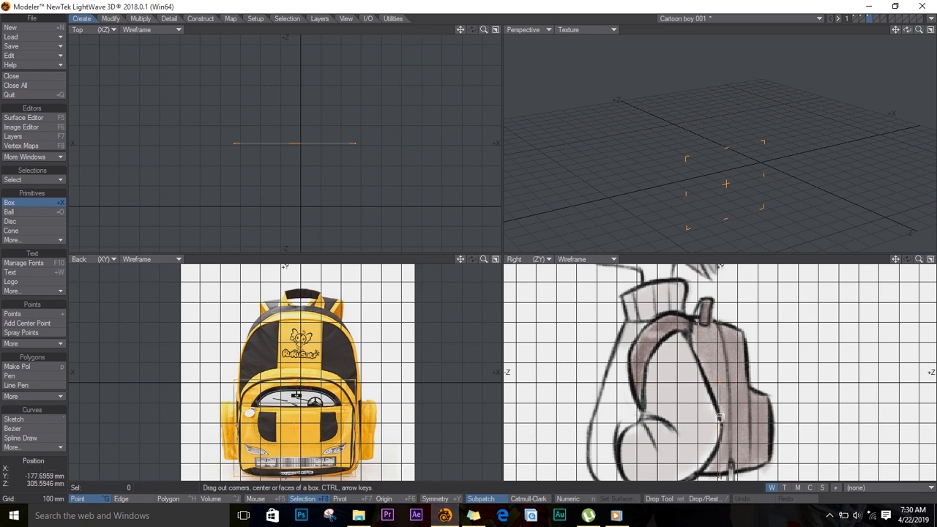
Give the box a thin depth, fit it to the front pocket in both views, and divide it into 7 by 4 segments
{"action": "left_click_drag", "start_coordinate": [720, 418], "coordinate": [765, 429]}
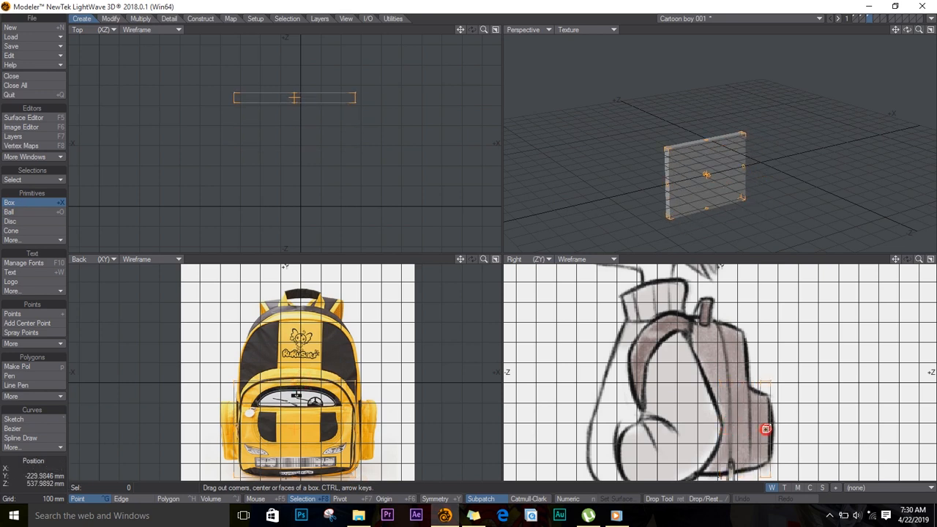
{"action": "left_click_drag", "start_coordinate": [765, 381], "coordinate": [762, 462]}
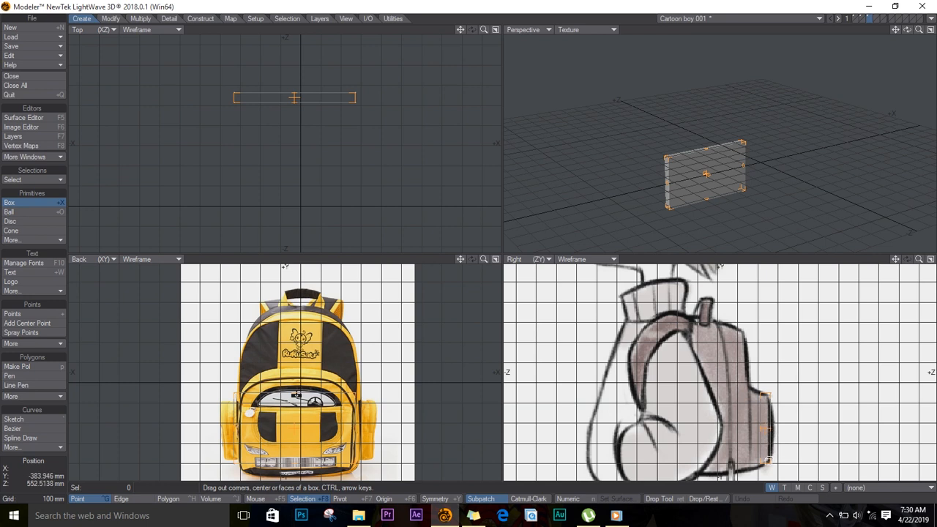
{"action": "left_click_drag", "start_coordinate": [764, 461], "coordinate": [768, 472]}
{"action": "left_click_drag", "start_coordinate": [298, 392], "coordinate": [298, 385]}
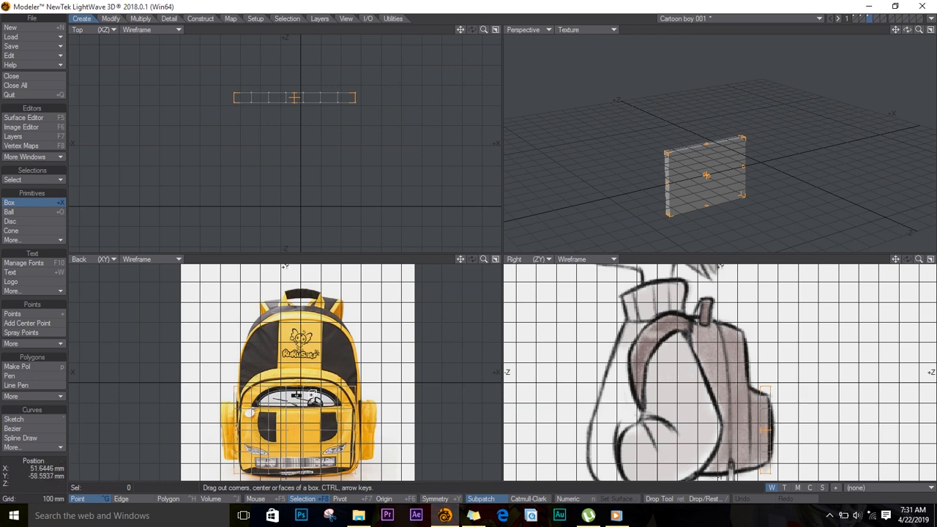
{"action": "left_click_drag", "start_coordinate": [297, 387], "coordinate": [296, 384]}
{"action": "left_click_drag", "start_coordinate": [293, 473], "coordinate": [292, 474]}
{"action": "key", "text": "space"}
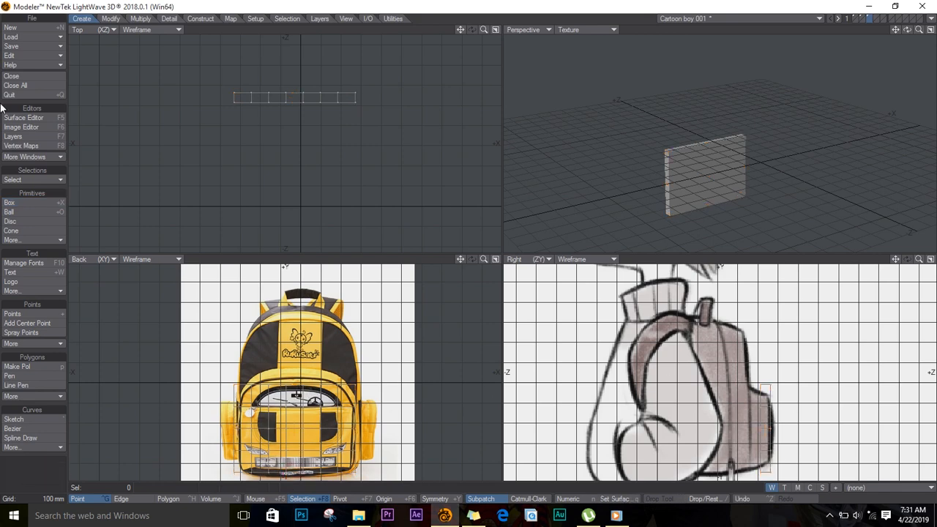
Darken the reference images Side.jpg and 9-2.jpg, setting the brightness of 9-2.jpg to -0.79
{"action": "left_click", "coordinate": [34, 126]}
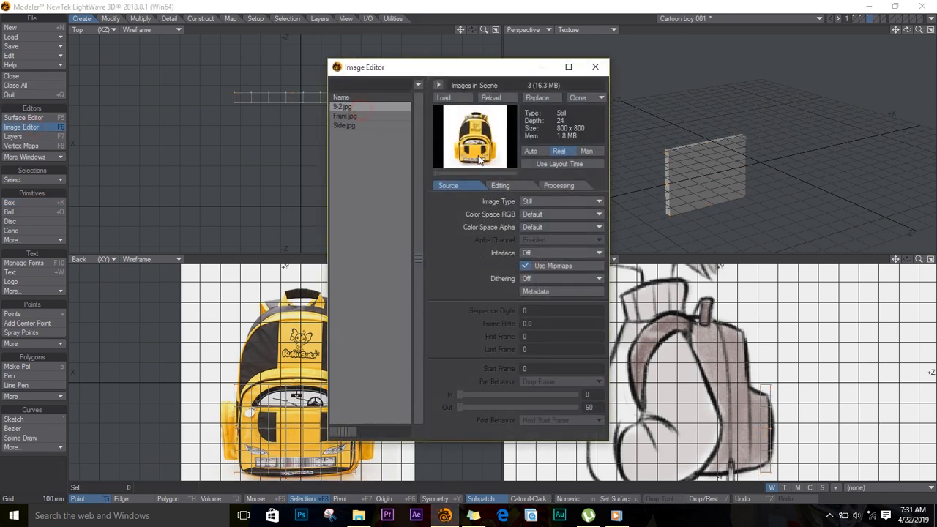
{"action": "left_click", "coordinate": [365, 124]}
{"action": "left_click", "coordinate": [502, 186]}
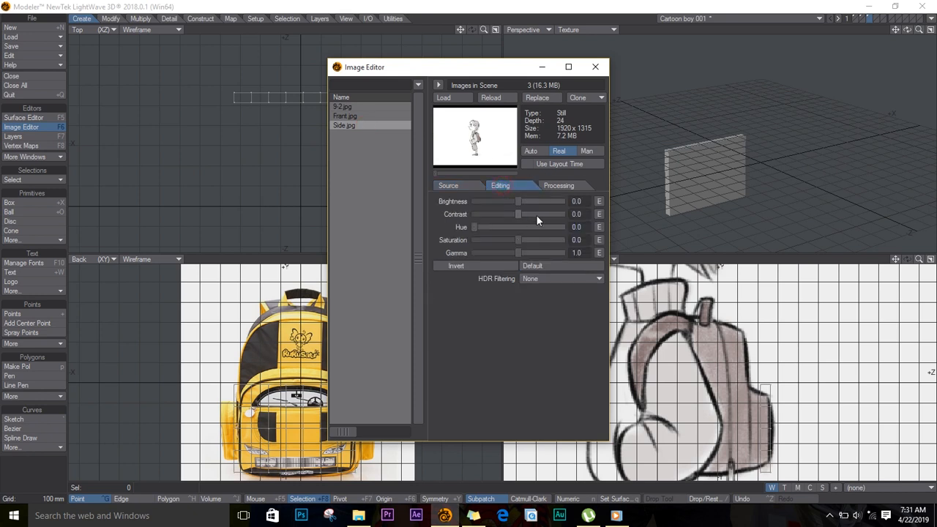
{"action": "left_click_drag", "start_coordinate": [516, 201], "coordinate": [483, 205]}
{"action": "left_click", "coordinate": [370, 106]}
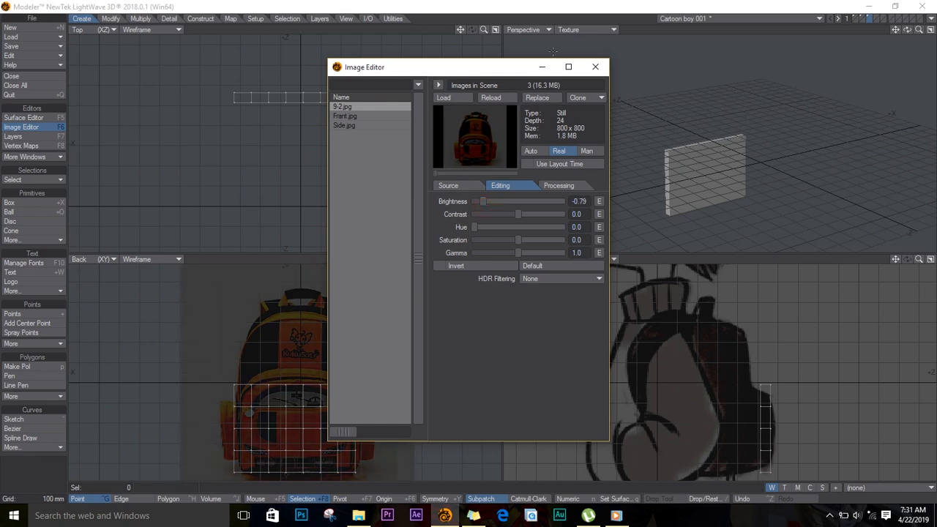
{"action": "left_click", "coordinate": [541, 66]}
Reshape the box's outer face in the Right view so its points follow the curved profile of the front pocket
{"action": "scroll", "coordinate": [349, 422], "scroll_direction": "up", "scroll_amount": 5}
{"action": "left_click_drag", "start_coordinate": [369, 455], "coordinate": [363, 369], "text": "alt"}
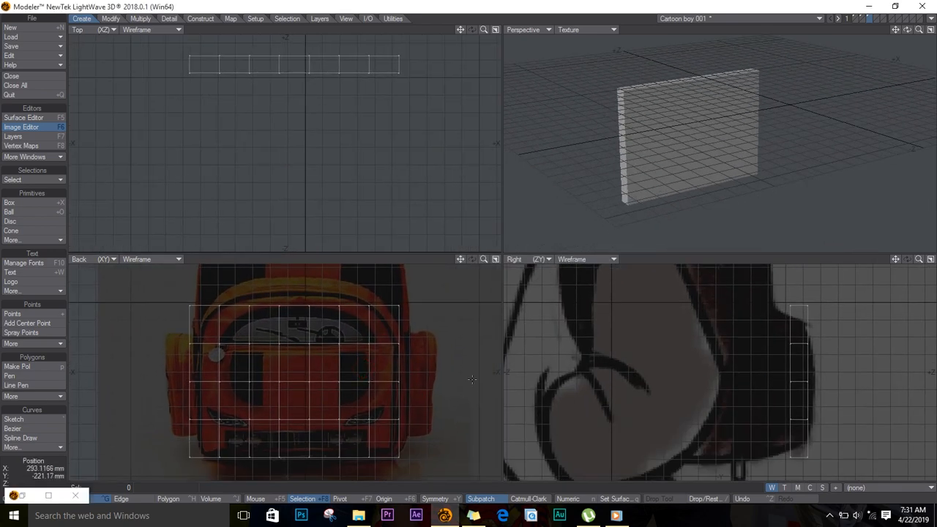
{"action": "key", "text": "t"}
{"action": "left_click_drag", "start_coordinate": [805, 382], "coordinate": [806, 345]}
{"action": "left_click_drag", "start_coordinate": [808, 308], "coordinate": [801, 308]}
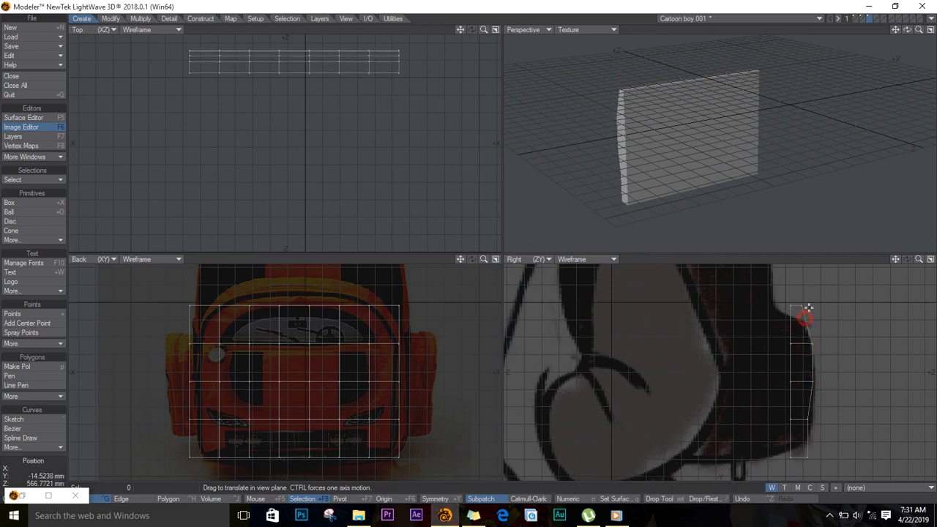
{"action": "left_click_drag", "start_coordinate": [808, 417], "coordinate": [810, 418]}
{"action": "left_click_drag", "start_coordinate": [814, 379], "coordinate": [814, 381]}
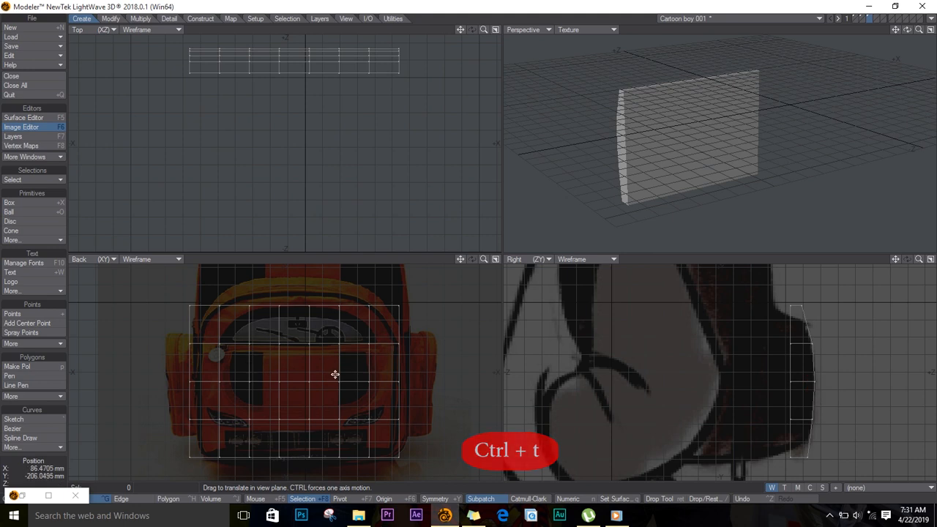
Shift the whole box slightly sideways in the Back view to line it up with the front pocket
{"action": "left_click_drag", "start_coordinate": [333, 380], "coordinate": [342, 380]}
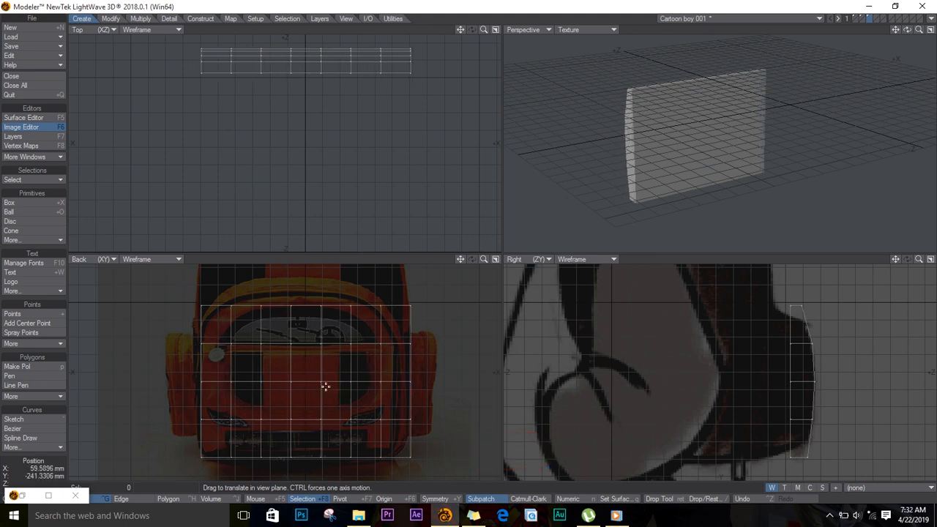
{"action": "key", "text": "ctrl+z"}
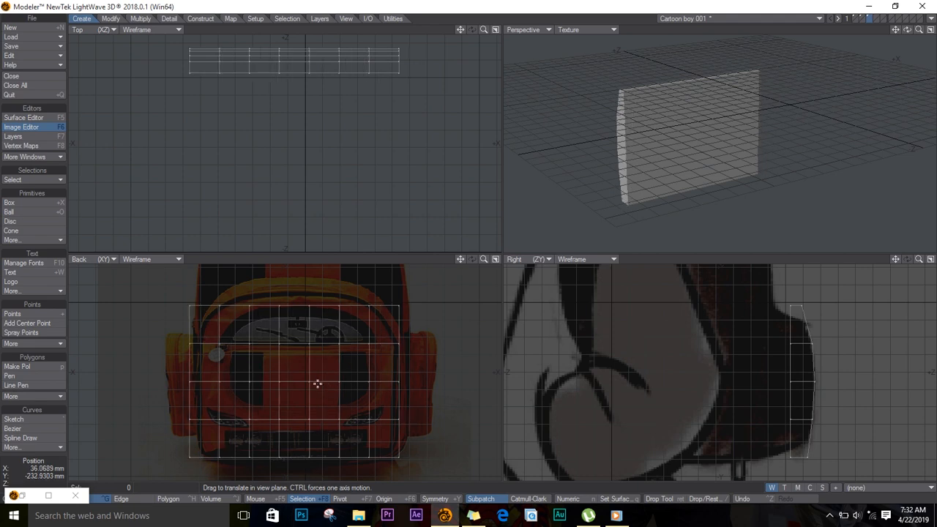
{"action": "left_click_drag", "start_coordinate": [310, 373], "coordinate": [315, 373]}
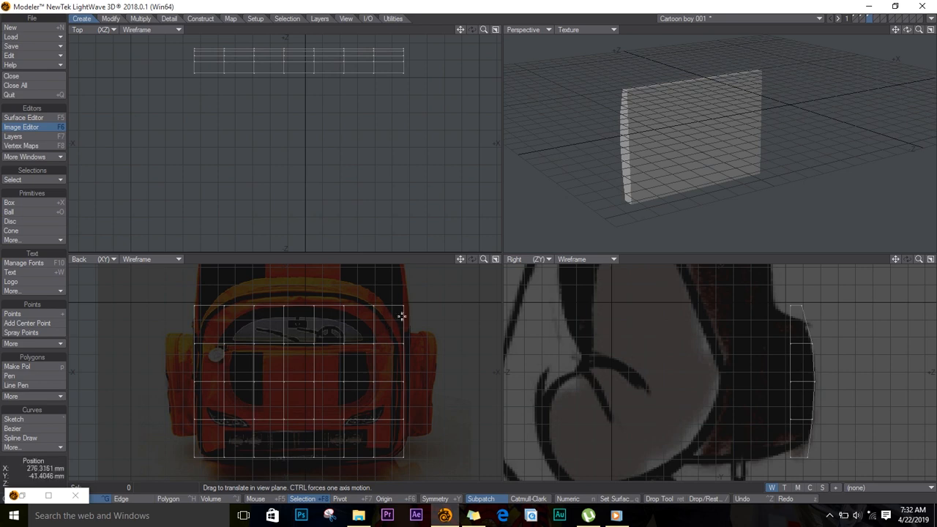
Move the outer points of the box's +X half and middle in the Back view to match the pocket's rounded outline
{"action": "mouse_move", "coordinate": [400, 316]}
{"action": "left_mouse_down"}
{"action": "mouse_move", "coordinate": [403, 307]}
{"action": "mouse_move", "coordinate": [389, 314]}
{"action": "mouse_move", "coordinate": [343, 299]}
{"action": "mouse_move", "coordinate": [309, 305]}
{"action": "mouse_move", "coordinate": [283, 295]}
{"action": "left_mouse_up"}
{"action": "left_click_drag", "start_coordinate": [401, 343], "coordinate": [396, 344]}
{"action": "left_click_drag", "start_coordinate": [404, 384], "coordinate": [398, 385]}
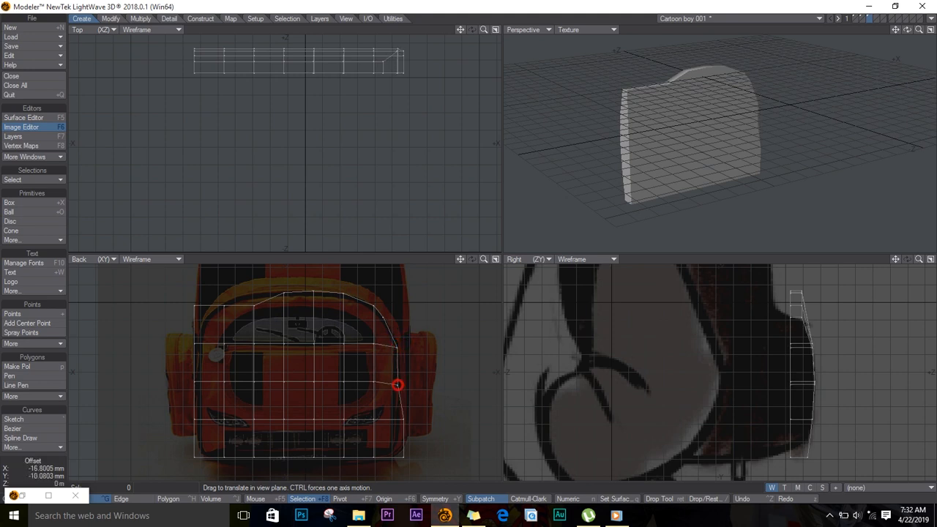
{"action": "left_click_drag", "start_coordinate": [403, 420], "coordinate": [397, 418]}
{"action": "left_click_drag", "start_coordinate": [402, 454], "coordinate": [284, 468]}
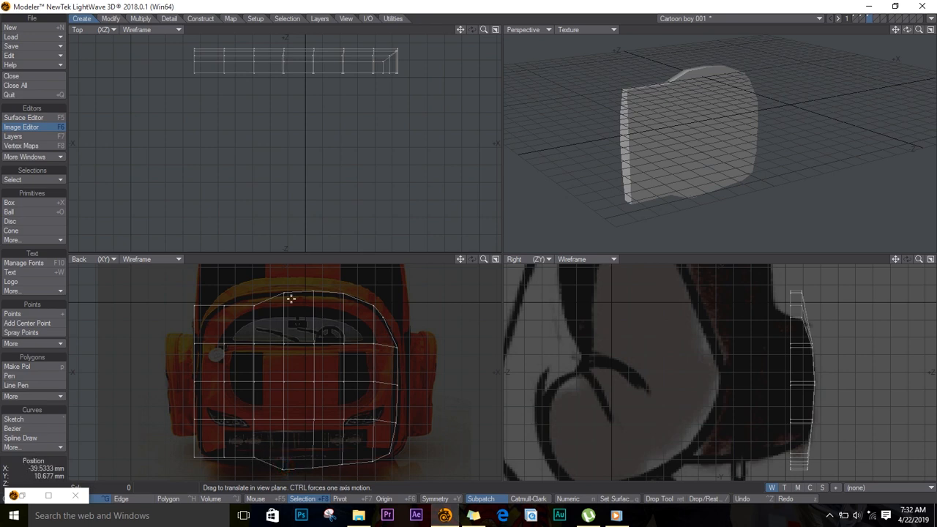
{"action": "left_click_drag", "start_coordinate": [284, 295], "coordinate": [284, 293]}
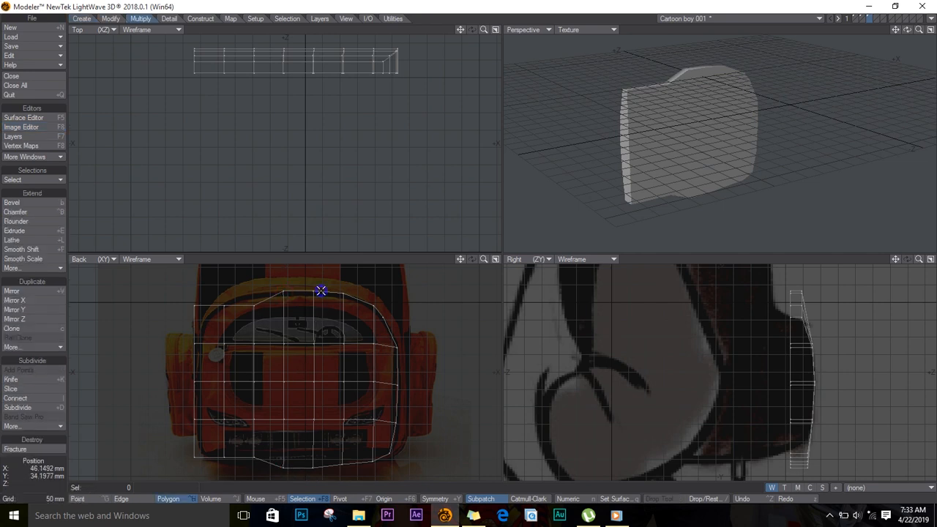
Delete the unshaped -X half of the pocket mesh, including the polygons across the center
{"action": "mouse_move", "coordinate": [321, 291]}
{"action": "right_mouse_down"}
{"action": "mouse_move", "coordinate": [117, 476]}
{"action": "mouse_move", "coordinate": [319, 468]}
{"action": "right_mouse_up"}
{"action": "key", "text": "Delete"}
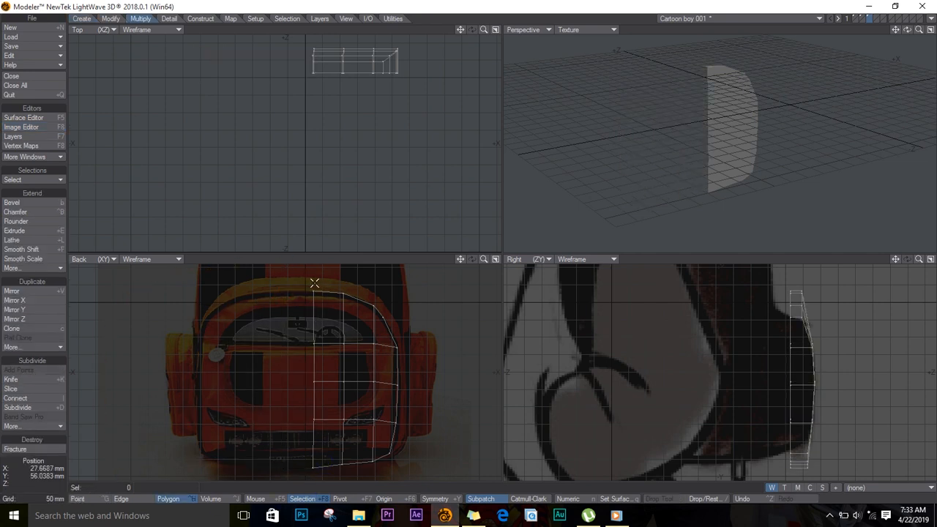
Select the points along the open inner edge of the half pocket and align them onto the X center line
{"action": "left_click", "coordinate": [124, 499]}
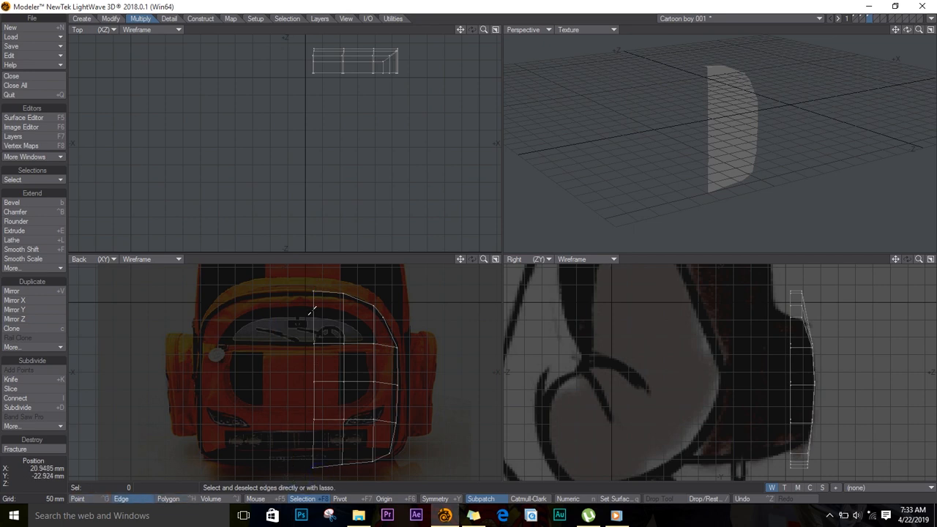
{"action": "key", "text": "space"}
{"action": "mouse_move", "coordinate": [324, 293]}
{"action": "right_mouse_down"}
{"action": "mouse_move", "coordinate": [300, 497]}
{"action": "mouse_move", "coordinate": [333, 468]}
{"action": "right_mouse_up"}
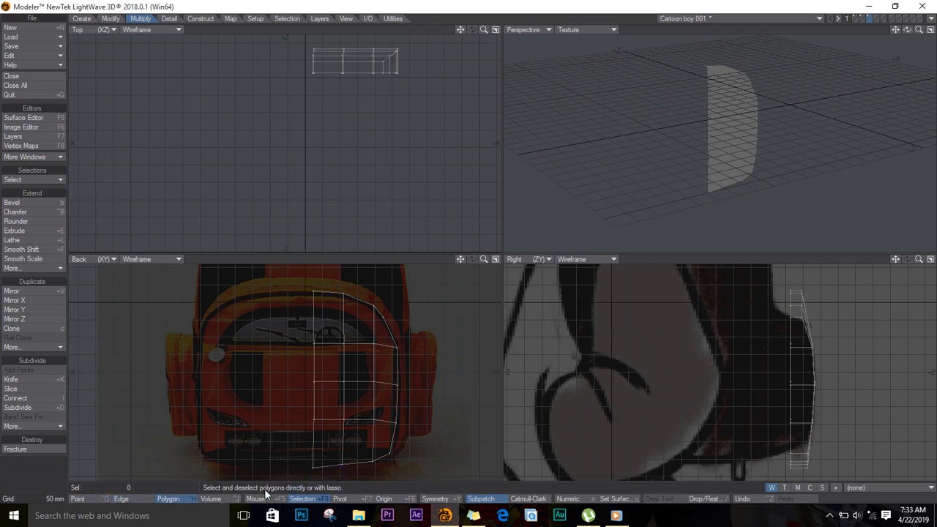
{"action": "left_click", "coordinate": [79, 498]}
{"action": "mouse_move", "coordinate": [325, 289]}
{"action": "right_mouse_down"}
{"action": "mouse_move", "coordinate": [278, 458]}
{"action": "mouse_move", "coordinate": [335, 463]}
{"action": "right_mouse_up"}
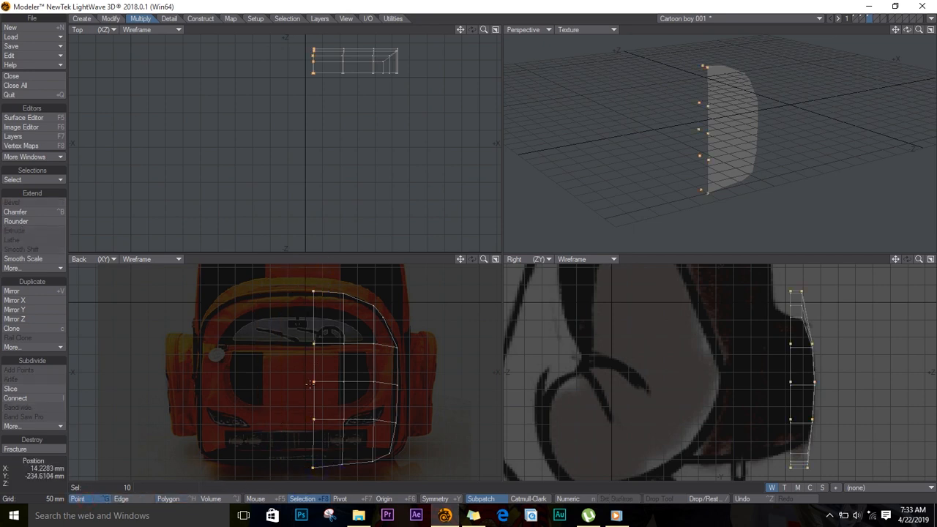
{"action": "key", "text": "t"}
{"action": "left_click_drag", "start_coordinate": [313, 384], "coordinate": [306, 385]}
{"action": "key", "text": "v"}
{"action": "key", "text": "Return"}
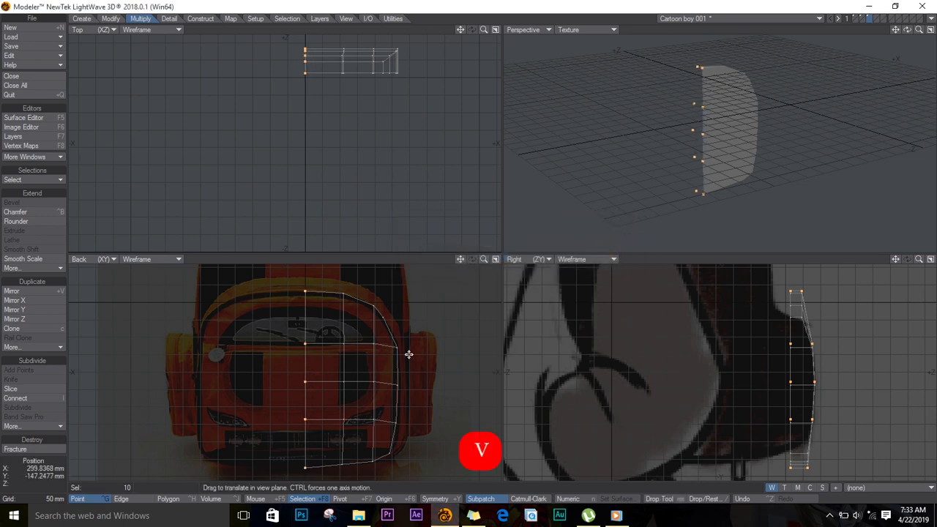
Mirror the half pocket across the X axis at center 0 m with Merge Points enabled
{"action": "key", "text": "ctrl+h"}
{"action": "key", "text": "shift+v"}
{"action": "key", "text": "n"}
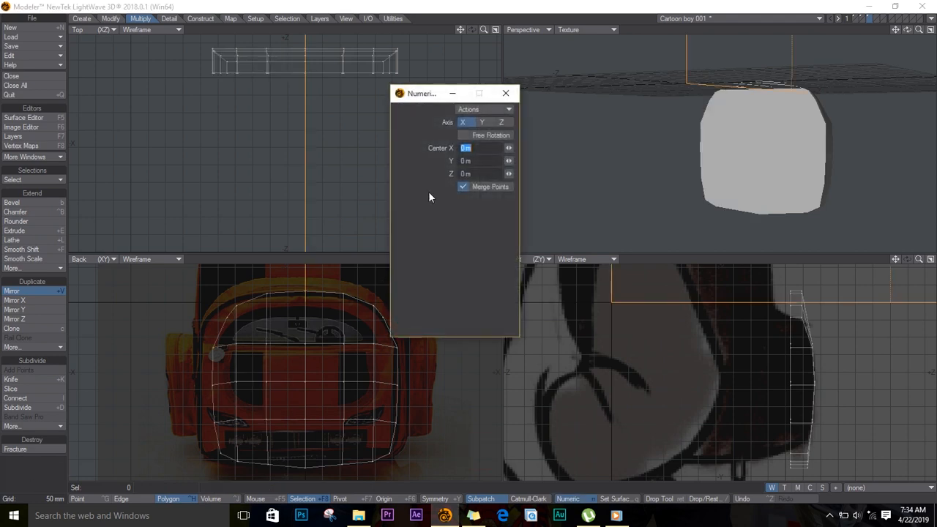
{"action": "left_click", "coordinate": [506, 93]}
{"action": "key", "text": "space"}
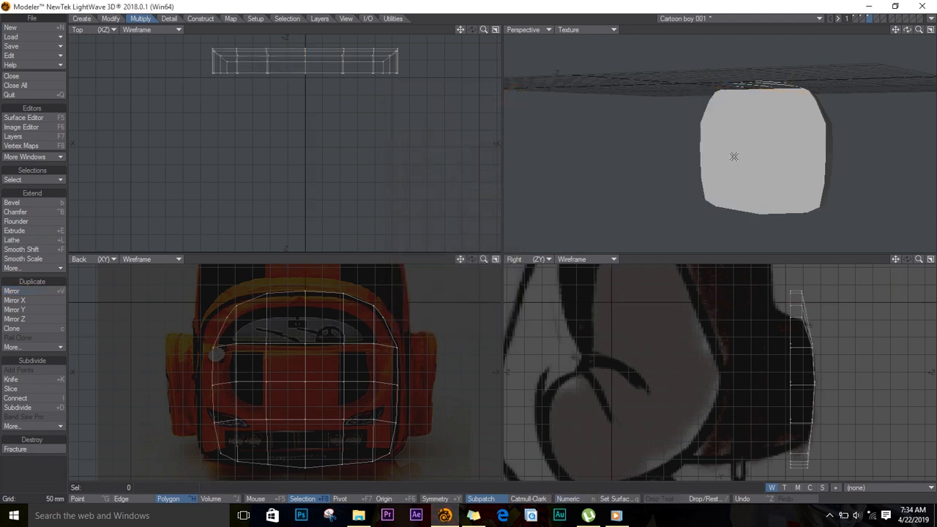
Display the Perspective view as Textured Wire and remove the polygons closing the back of the pocket
{"action": "left_click", "coordinate": [606, 30]}
{"action": "left_click", "coordinate": [593, 96]}
{"action": "mouse_move", "coordinate": [713, 113]}
{"action": "left_mouse_down"}
{"action": "mouse_move", "coordinate": [768, 105]}
{"action": "mouse_move", "coordinate": [790, 127]}
{"action": "mouse_move", "coordinate": [710, 142]}
{"action": "mouse_move", "coordinate": [803, 156]}
{"action": "mouse_move", "coordinate": [754, 188]}
{"action": "mouse_move", "coordinate": [713, 190]}
{"action": "left_mouse_up"}
{"action": "key", "text": "ctrl+h"}
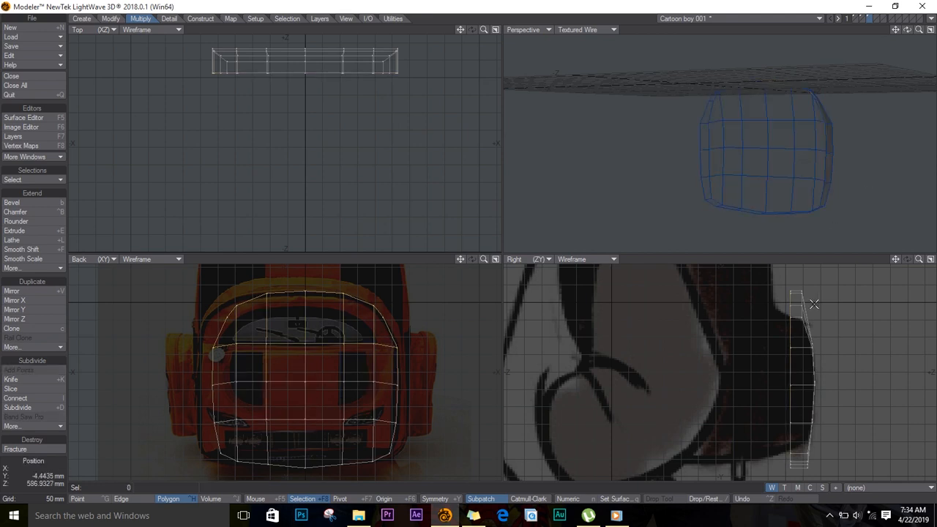
Select the pocket's open rear edge loop and scale it slightly outward in height and width
{"action": "mouse_move", "coordinate": [796, 290]}
{"action": "right_mouse_down"}
{"action": "mouse_move", "coordinate": [800, 486]}
{"action": "mouse_move", "coordinate": [799, 472]}
{"action": "right_mouse_up"}
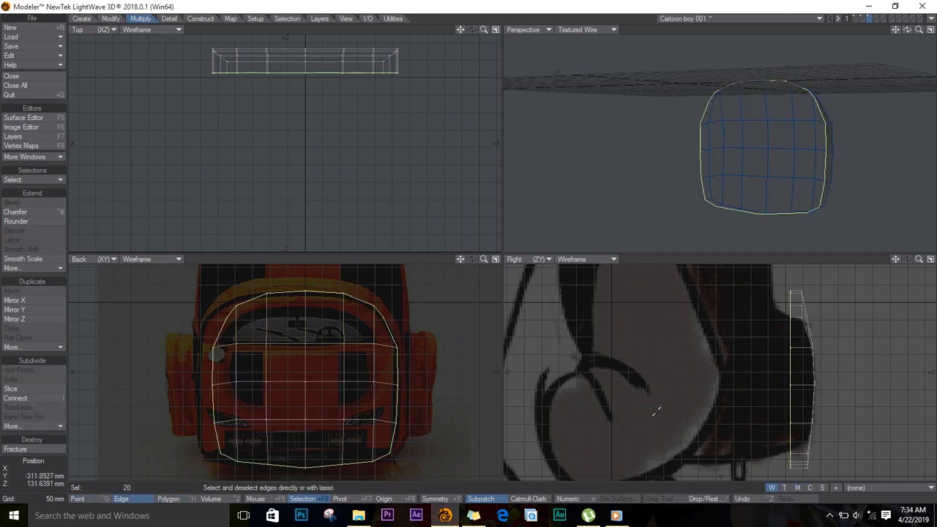
{"action": "key", "text": "h"}
{"action": "left_click_drag", "start_coordinate": [797, 369], "coordinate": [793, 367]}
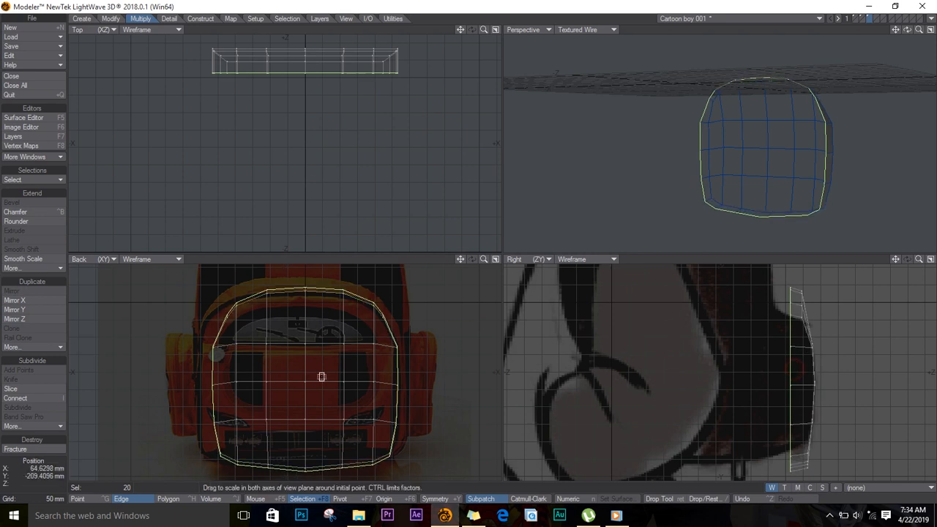
{"action": "left_click_drag", "start_coordinate": [306, 368], "coordinate": [314, 367]}
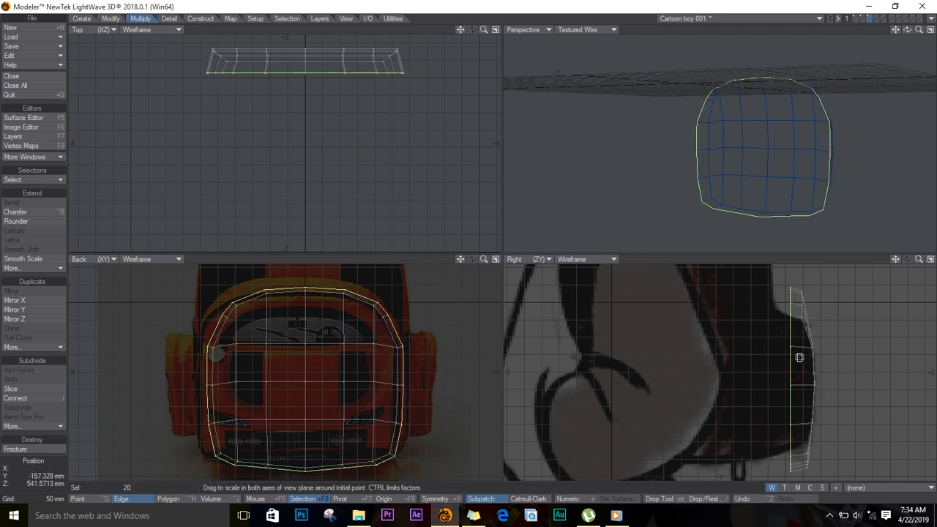
Extend the rear edge loop into a slightly larger ring and move it toward the boy's back in the Right view
{"action": "left_click_drag", "start_coordinate": [799, 357], "coordinate": [790, 357]}
{"action": "left_click_drag", "start_coordinate": [327, 387], "coordinate": [324, 386]}
{"action": "key", "text": "t"}
{"action": "left_click_drag", "start_coordinate": [787, 350], "coordinate": [774, 351]}
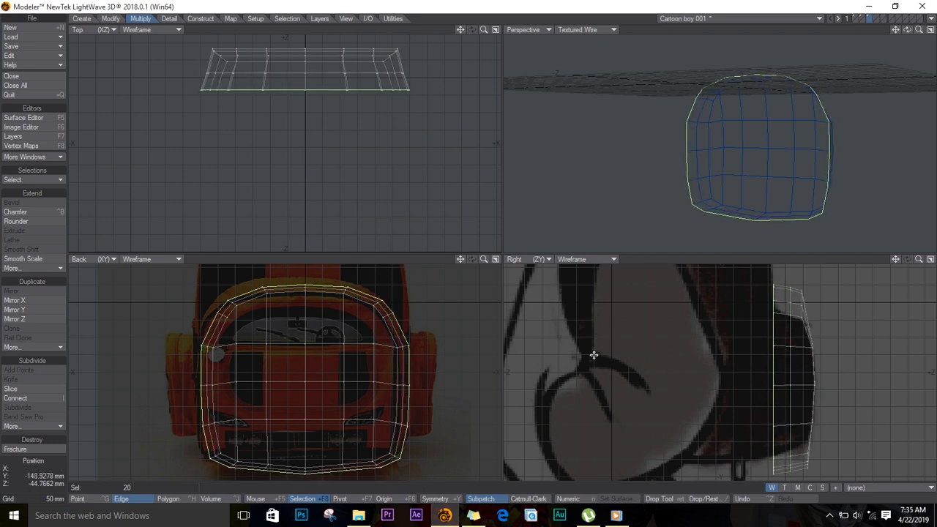
Scale the rear rim much taller and move it up and back to form the front of the main compartment
{"action": "key", "text": "h"}
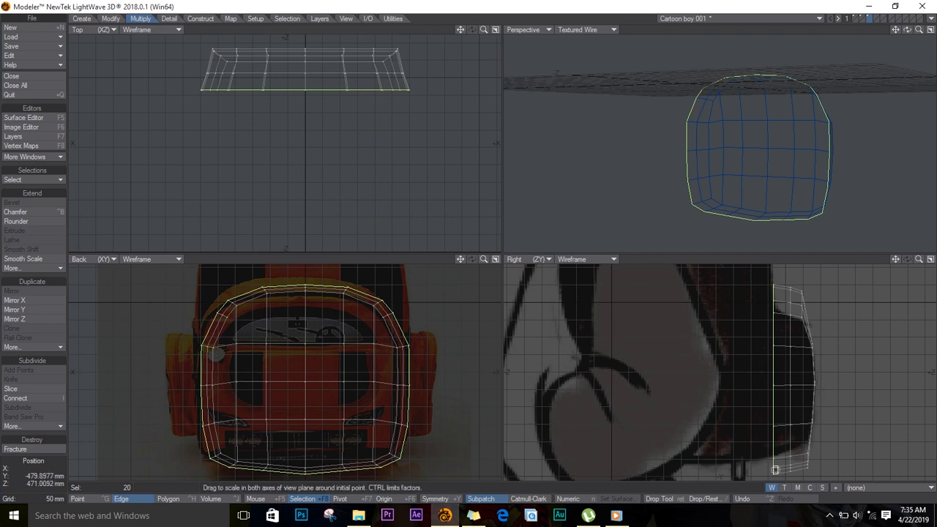
{"action": "key", "text": "h"}
{"action": "left_click_drag", "start_coordinate": [771, 471], "coordinate": [771, 472]}
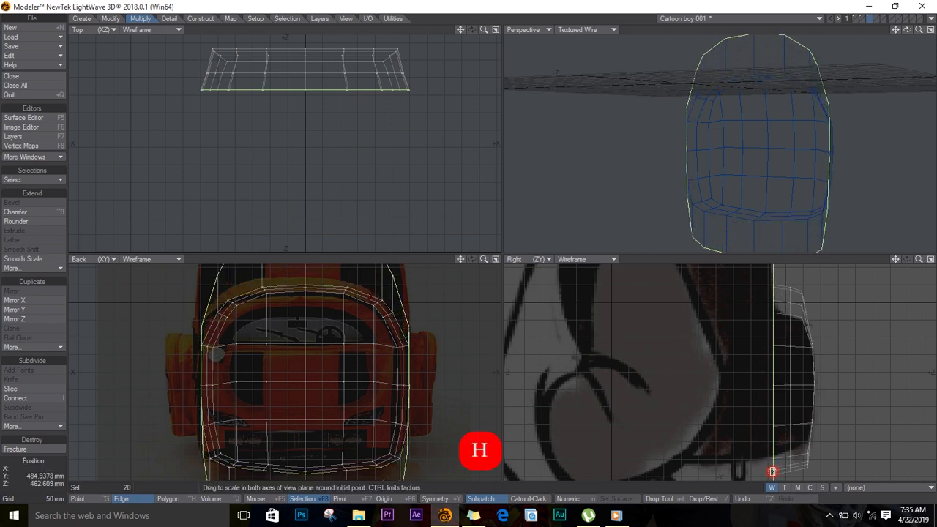
{"action": "scroll", "coordinate": [738, 439], "scroll_direction": "down", "scroll_amount": 4}
{"action": "key", "text": "t"}
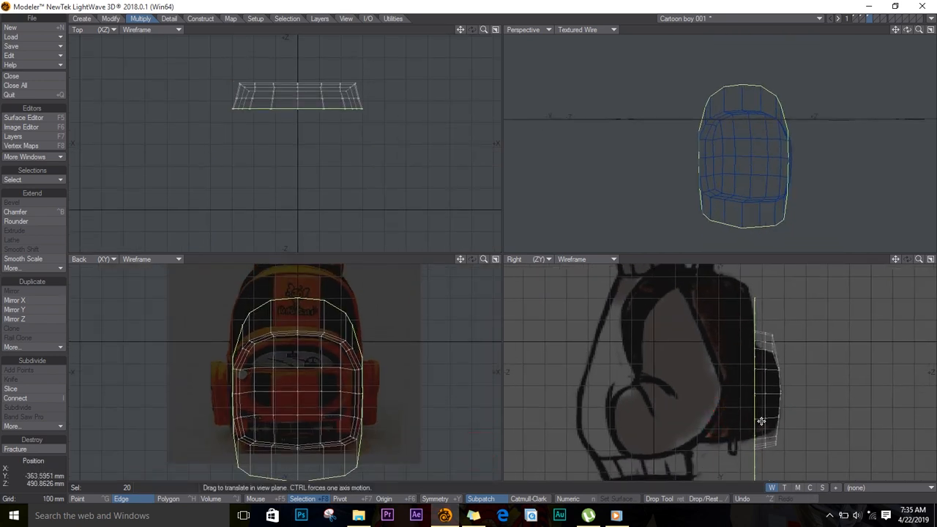
{"action": "left_click_drag", "start_coordinate": [763, 425], "coordinate": [750, 389]}
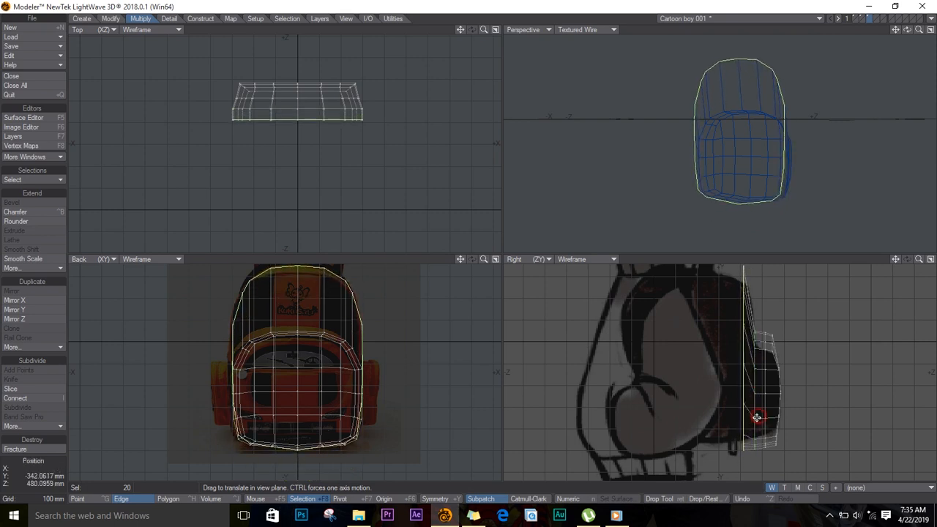
Set the action center to Mouse and rescale the rim from its base to follow the main compartment's front curve
{"action": "left_click", "coordinate": [267, 499]}
{"action": "key", "text": "h"}
{"action": "left_click_drag", "start_coordinate": [743, 448], "coordinate": [746, 400]}
{"action": "key", "text": "t"}
{"action": "key", "text": "h"}
{"action": "key", "text": "t"}
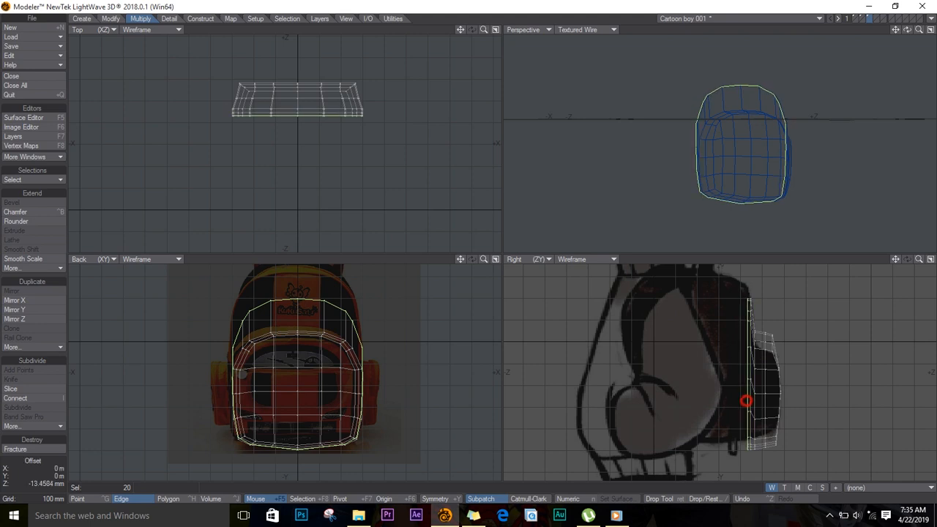
{"action": "key", "text": "h"}
{"action": "left_click_drag", "start_coordinate": [747, 448], "coordinate": [745, 444]}
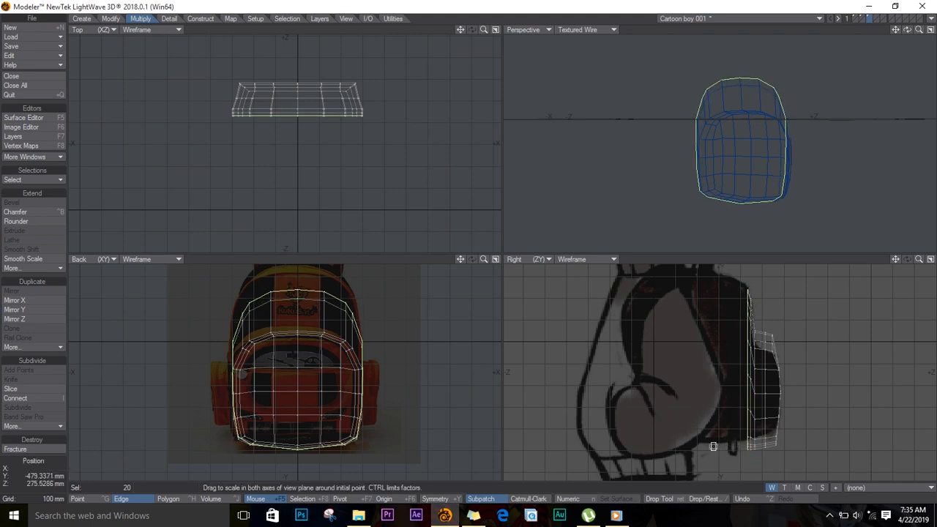
Extend the rim farther back in the Right view and adjust its depth and height to the compartment's rounded top
{"action": "key", "text": "t"}
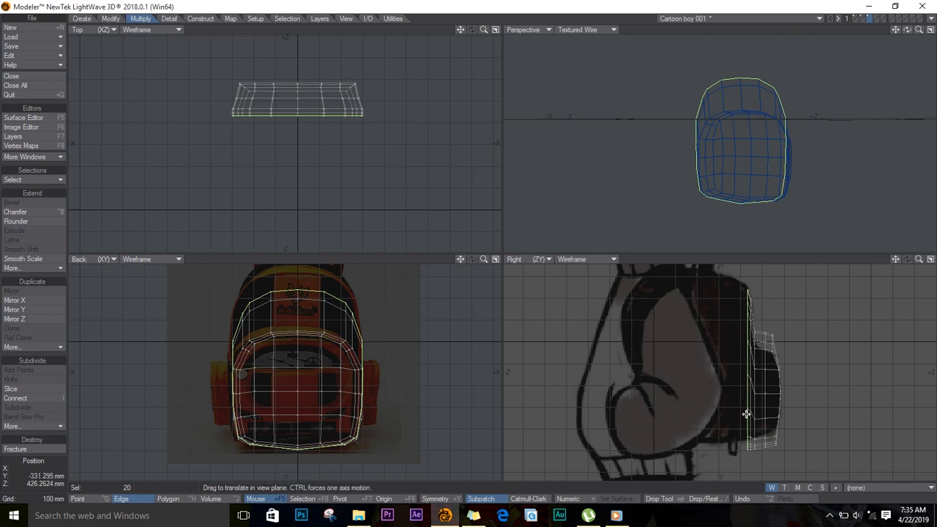
{"action": "left_click_drag", "start_coordinate": [745, 414], "coordinate": [740, 441]}
{"action": "key", "text": "h"}
{"action": "key", "text": "t"}
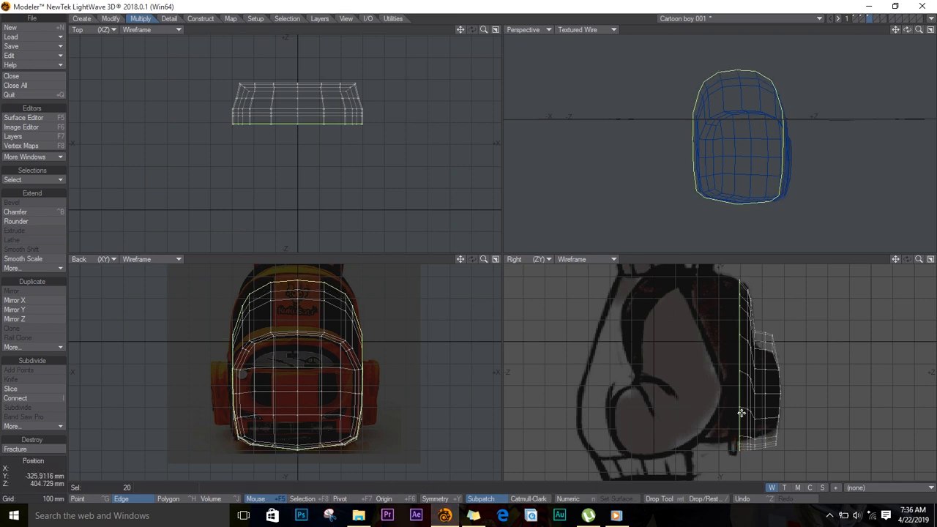
{"action": "left_click_drag", "start_coordinate": [743, 408], "coordinate": [748, 409]}
{"action": "key", "text": "h"}
{"action": "left_click_drag", "start_coordinate": [742, 447], "coordinate": [743, 450]}
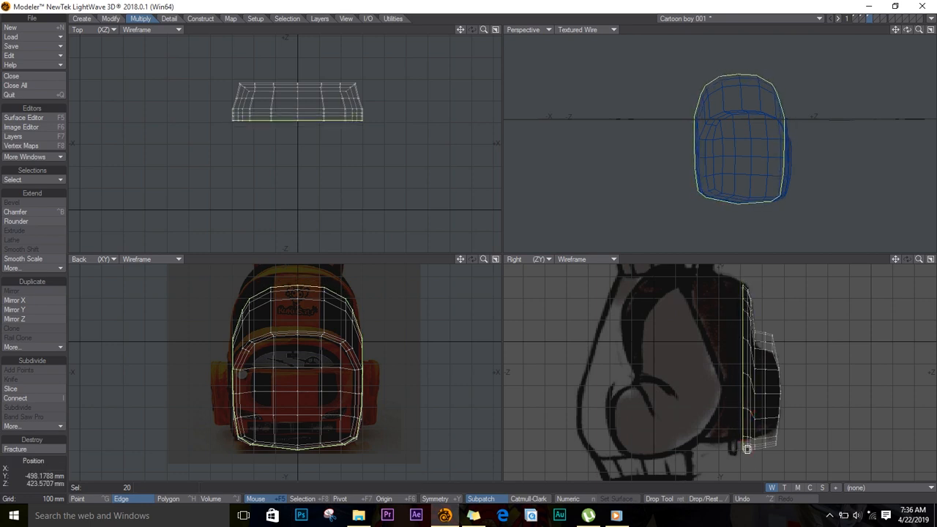
Extend the rim deeper into the main compartment, raise its top by scaling from the base, and refine its depth
{"action": "left_click_drag", "start_coordinate": [752, 390], "coordinate": [731, 387]}
{"action": "key", "text": "h"}
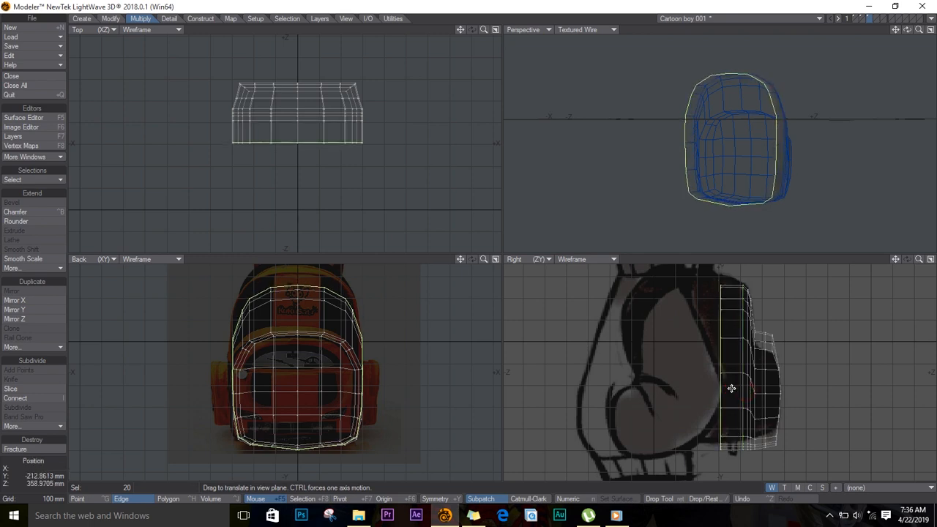
{"action": "left_click_drag", "start_coordinate": [734, 450], "coordinate": [722, 445]}
{"action": "key", "text": "t"}
{"action": "left_click_drag", "start_coordinate": [728, 407], "coordinate": [734, 407]}
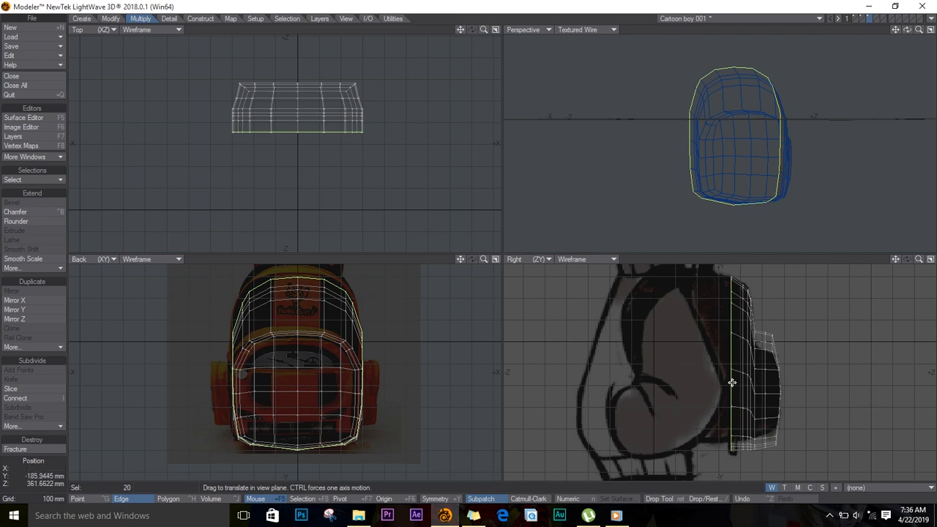
Extend the rim to the boy's back in the Right view and scale it taller from its base to match the reference
{"action": "left_click_drag", "start_coordinate": [732, 382], "coordinate": [717, 383]}
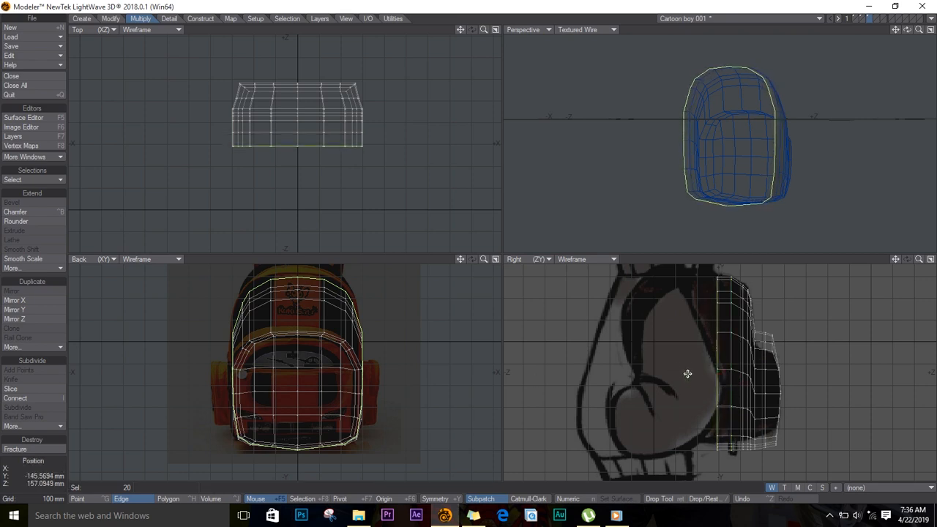
{"action": "key", "text": "h"}
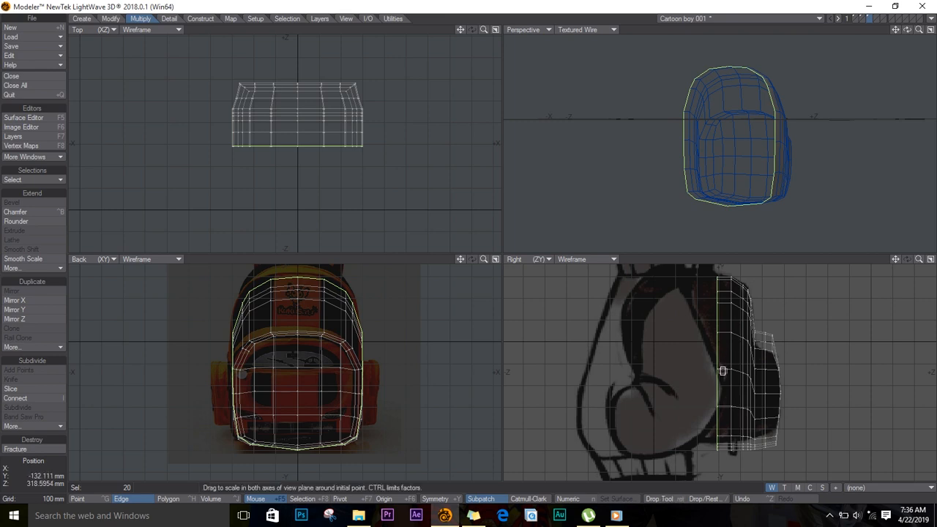
{"action": "left_click_drag", "start_coordinate": [723, 373], "coordinate": [723, 372]}
{"action": "key", "text": "ctrl+z"}
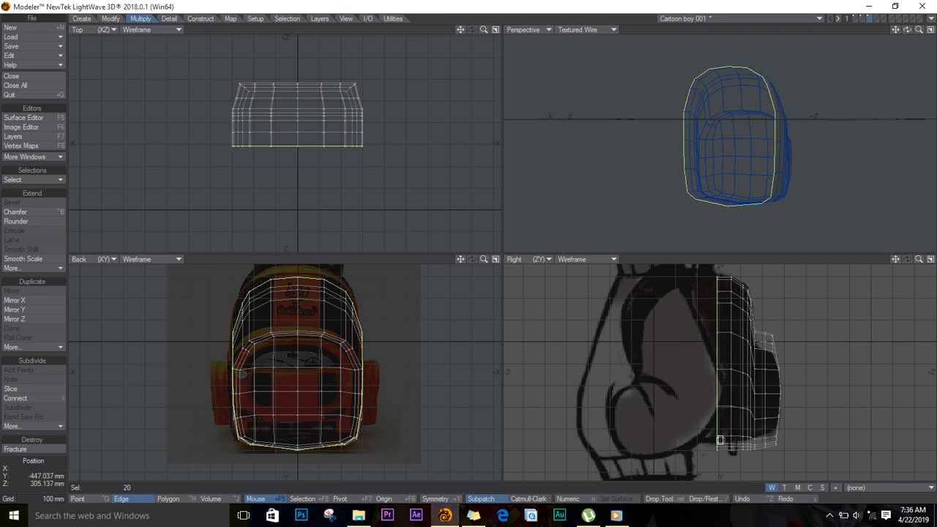
{"action": "left_click_drag", "start_coordinate": [716, 452], "coordinate": [714, 415]}
{"action": "key", "text": "t"}
{"action": "key", "text": "h"}
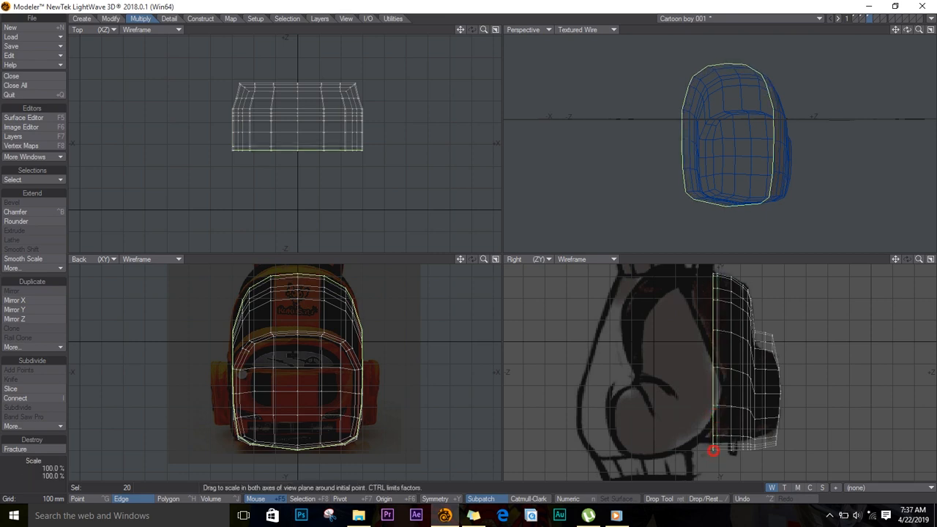
{"action": "left_click_drag", "start_coordinate": [713, 450], "coordinate": [712, 449]}
{"action": "key", "text": "Return"}
Select the main compartment's polygons behind the front pocket, leaving the pocket unselected
{"action": "left_click", "coordinate": [749, 436]}
{"action": "key", "text": "ctrl+g"}
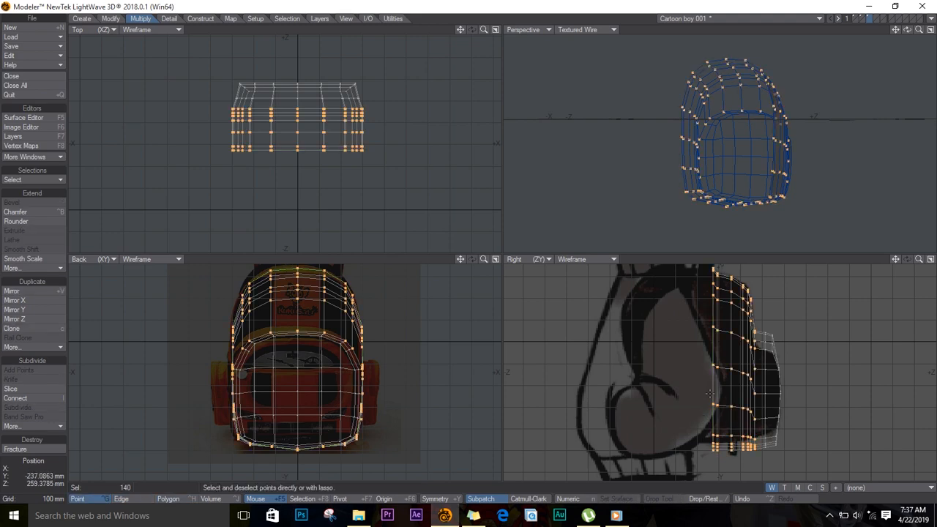
{"action": "left_click_drag", "start_coordinate": [689, 370], "coordinate": [718, 387], "text": "alt"}
{"action": "key", "text": "ctrl+h"}
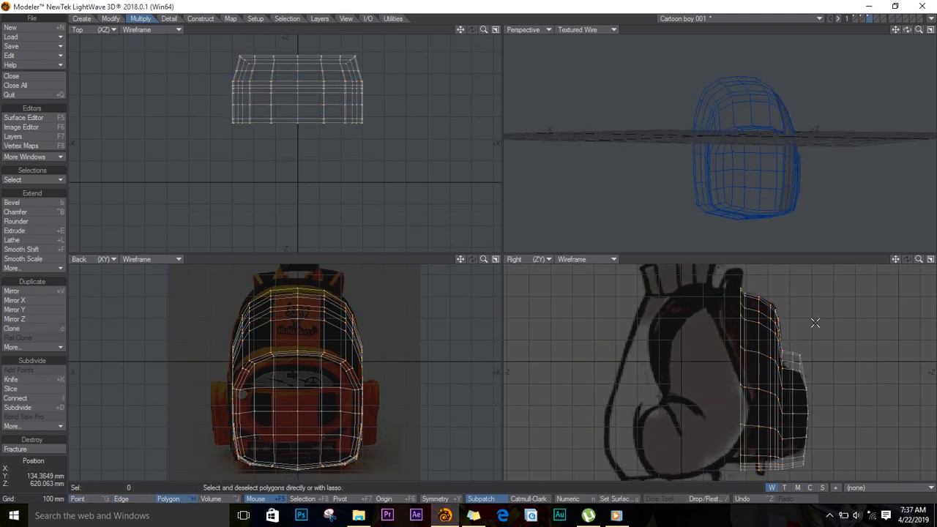
{"action": "left_click_drag", "start_coordinate": [907, 29], "coordinate": [926, 4]}
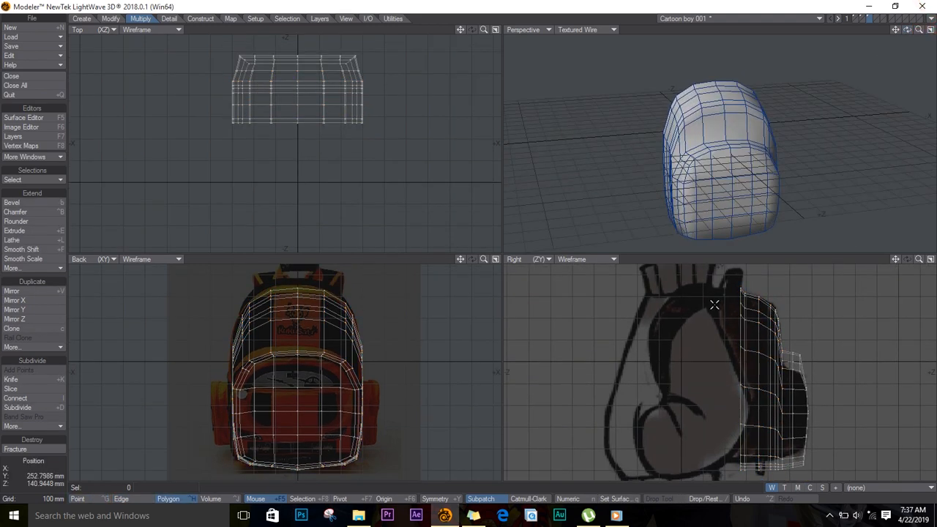
{"action": "mouse_move", "coordinate": [777, 307]}
{"action": "right_mouse_down"}
{"action": "mouse_move", "coordinate": [679, 366]}
{"action": "mouse_move", "coordinate": [707, 485]}
{"action": "mouse_move", "coordinate": [765, 484]}
{"action": "right_mouse_up"}
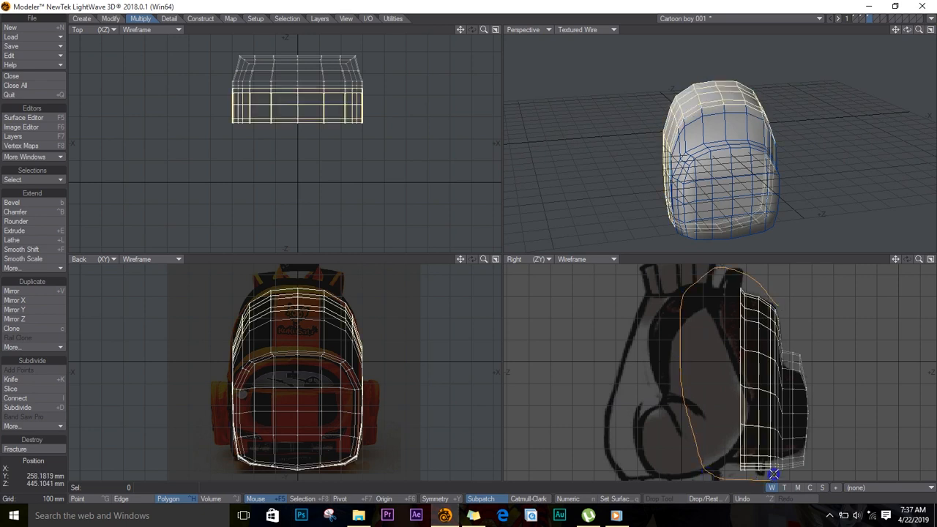
{"action": "key", "text": "shift+]"}
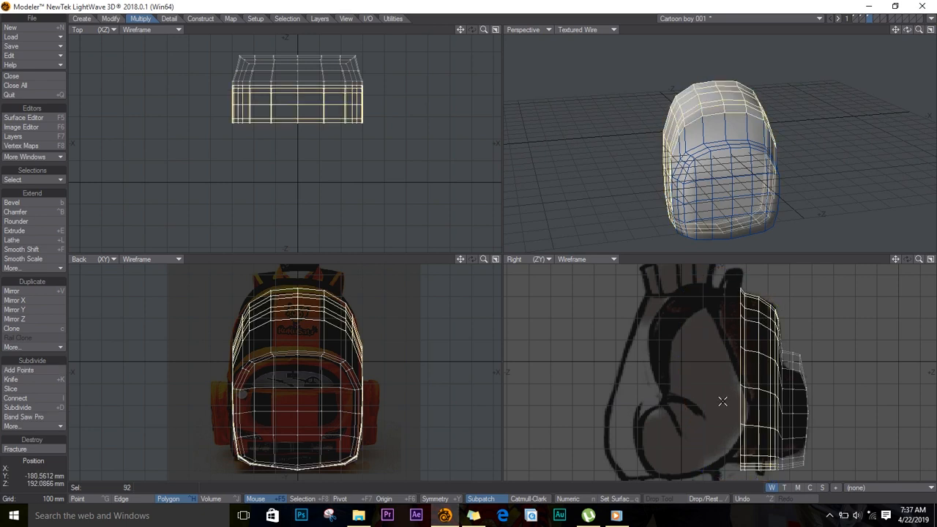
{"action": "key", "text": "shift+]"}
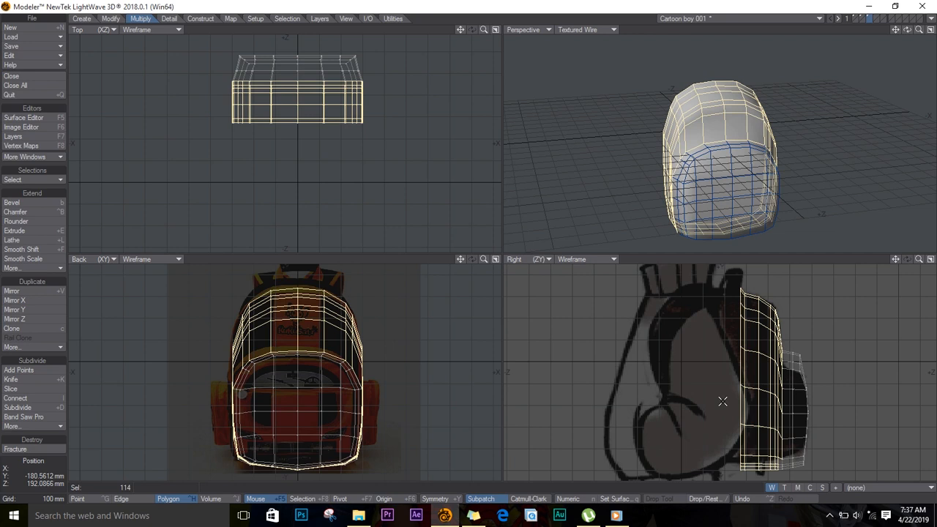
{"action": "key", "text": "shift+["}
Scale the selected main compartment slightly wider in the Top view and set the action center to Selection
{"action": "key", "text": "h"}
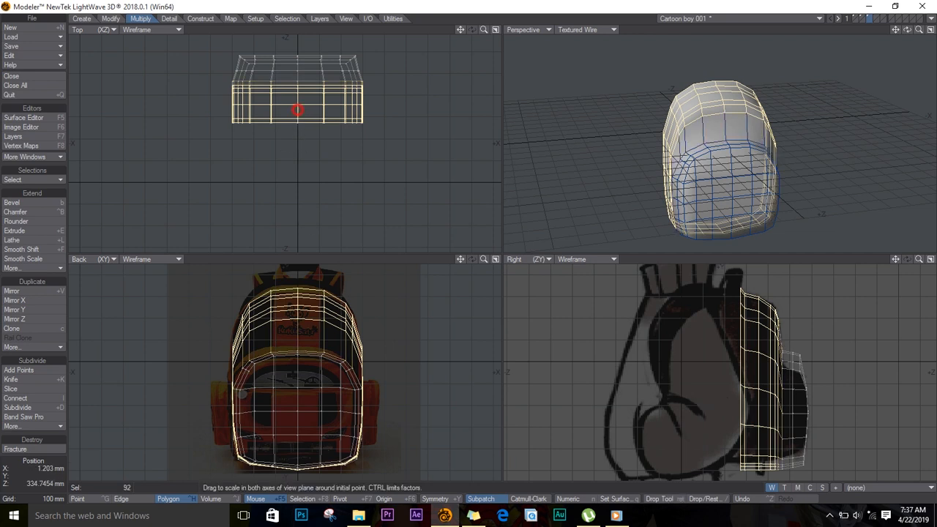
{"action": "left_click_drag", "start_coordinate": [297, 110], "coordinate": [298, 110]}
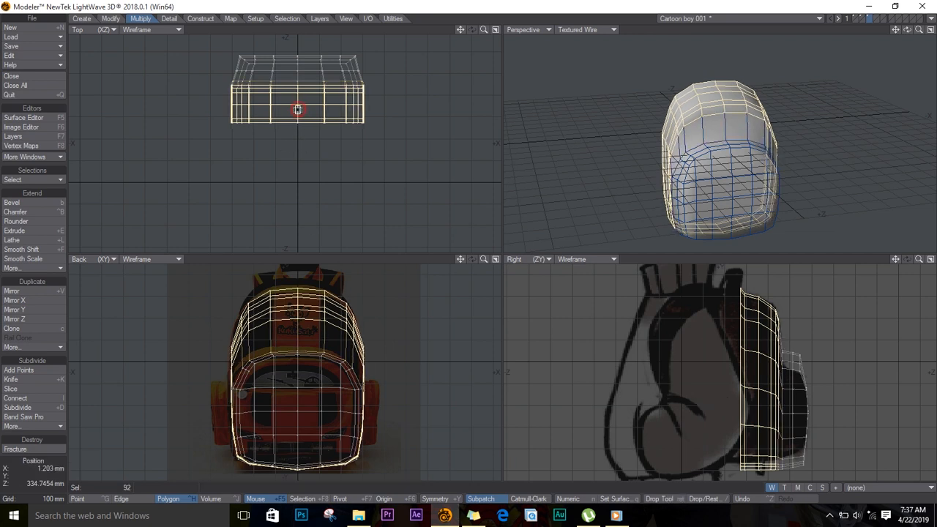
{"action": "left_click", "coordinate": [302, 499]}
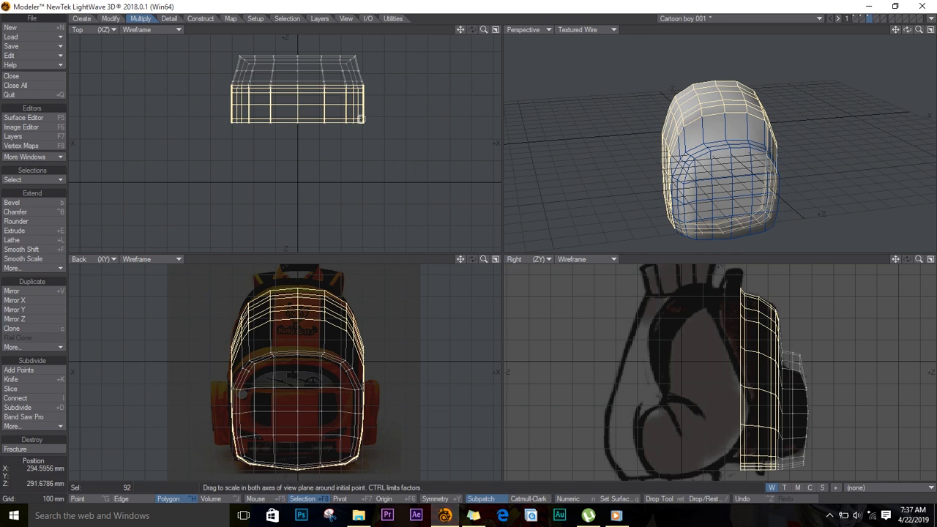
Select the edge loop running around the middle of the front pocket's depth and scale it in the Top view
{"action": "key", "text": "ctrl+h"}
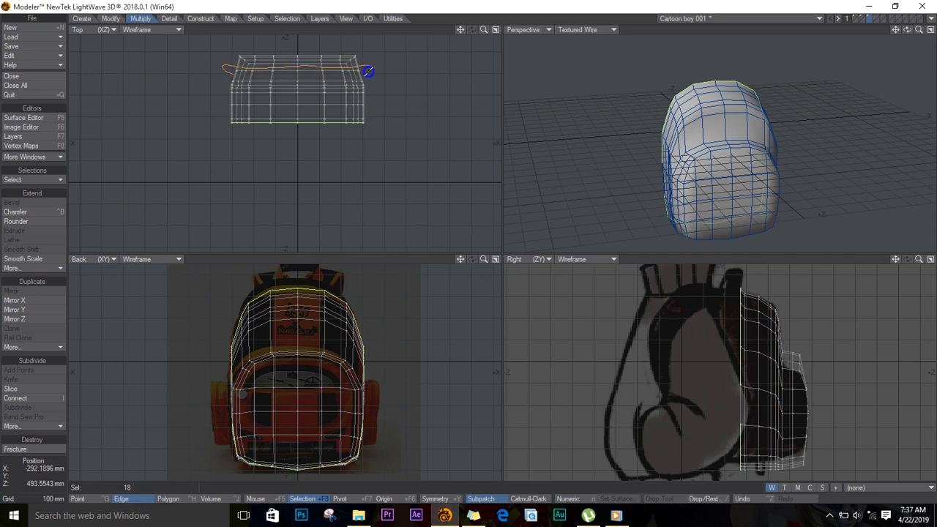
{"action": "right_click_drag", "start_coordinate": [368, 71], "coordinate": [369, 72]}
{"action": "left_click", "coordinate": [275, 137]}
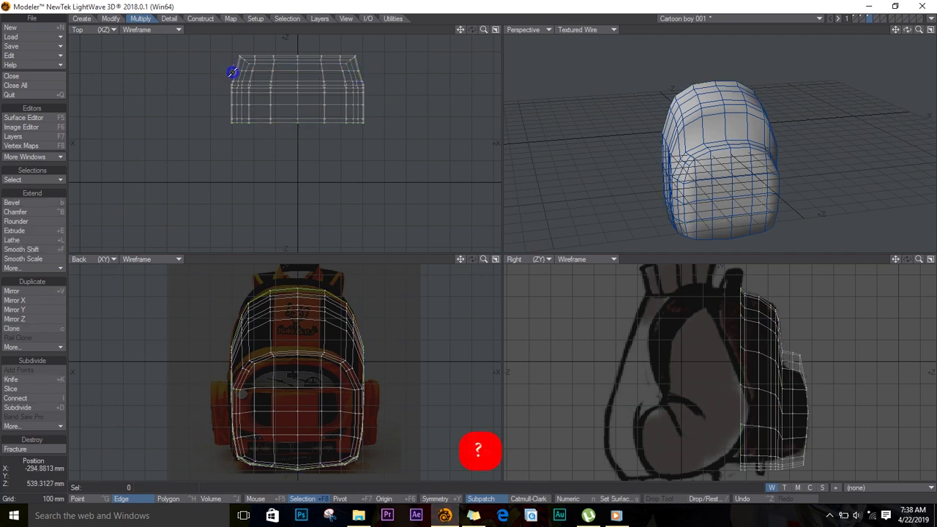
{"action": "right_click_drag", "start_coordinate": [352, 76], "coordinate": [366, 73]}
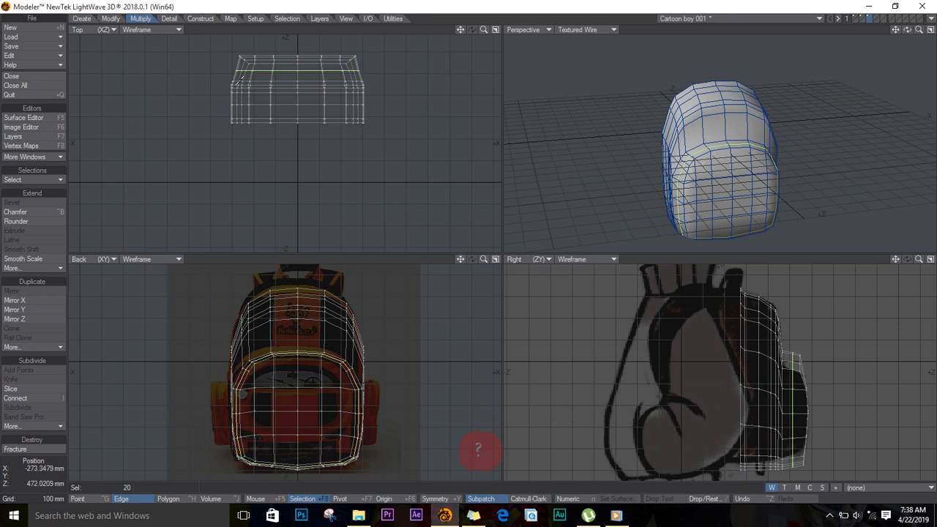
{"action": "key", "text": "h"}
{"action": "left_click_drag", "start_coordinate": [295, 76], "coordinate": [292, 75]}
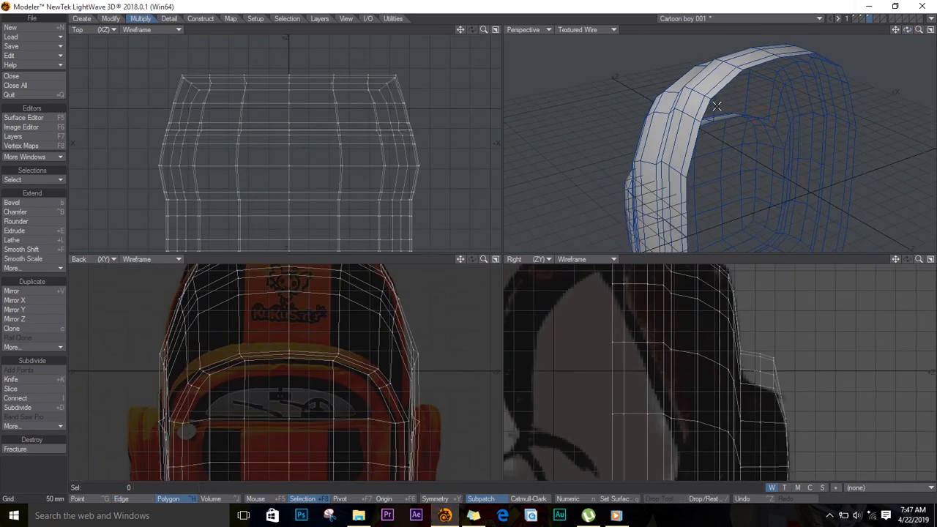
Select the six edges along the top of the open back rim, extend them and flatten them into a straight line
{"action": "key", "text": "ctrl+g"}
{"action": "left_click", "coordinate": [708, 106]}
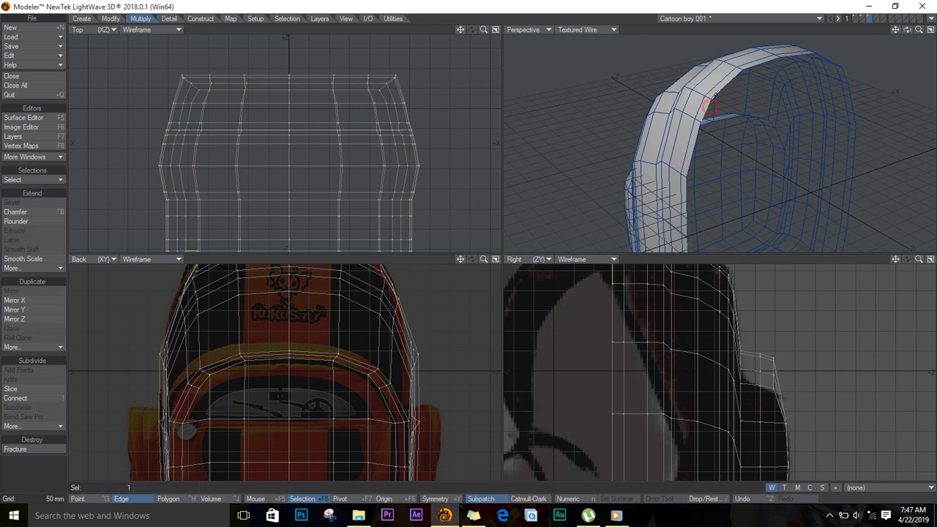
{"action": "left_click", "coordinate": [769, 64]}
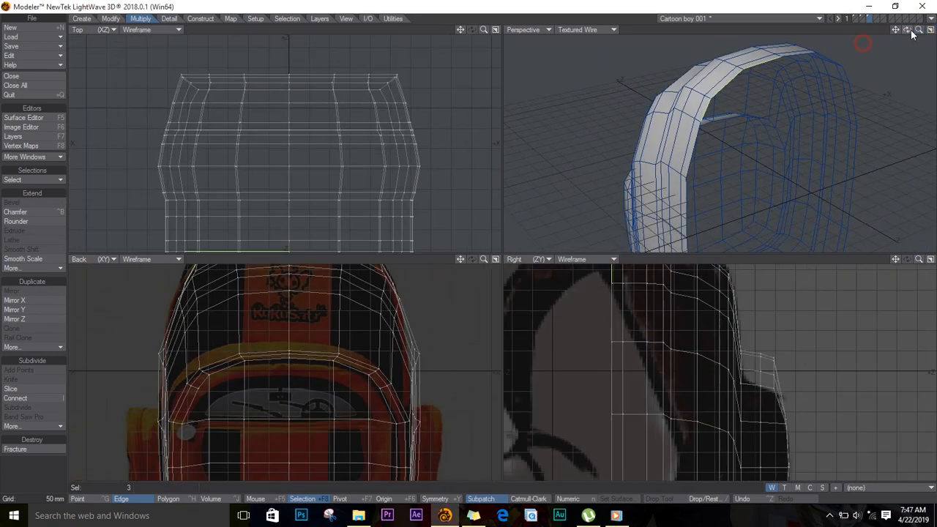
{"action": "left_click_drag", "start_coordinate": [907, 29], "coordinate": [748, 159]}
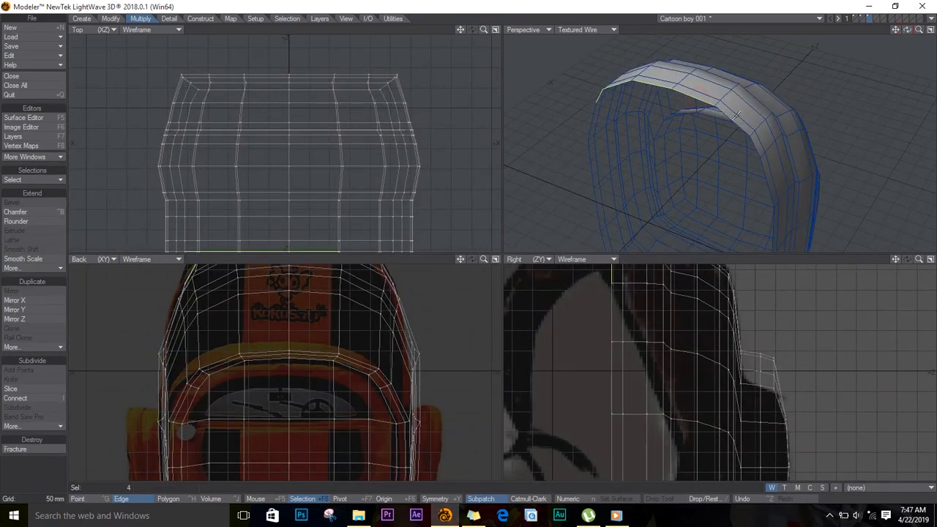
{"action": "key", "text": "h"}
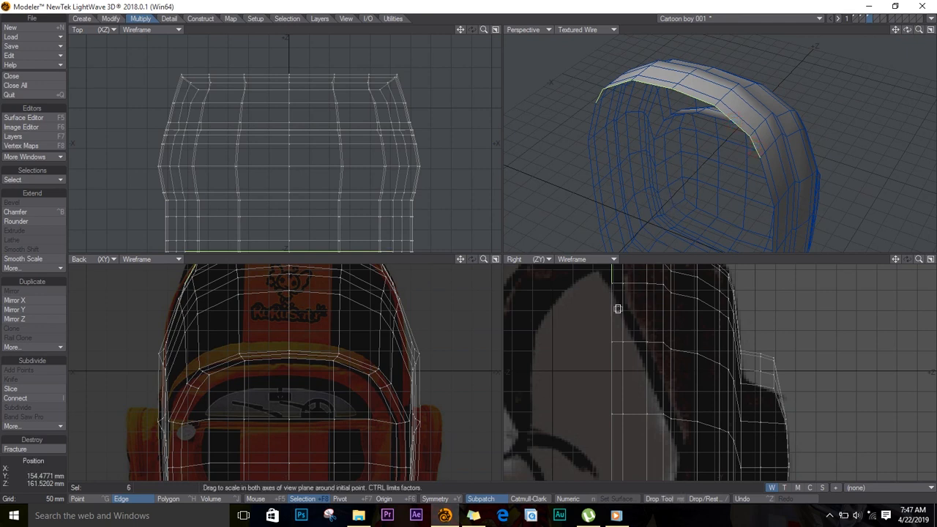
{"action": "left_click_drag", "start_coordinate": [611, 358], "coordinate": [615, 317]}
{"action": "left_click_drag", "start_coordinate": [895, 29], "coordinate": [803, 81]}
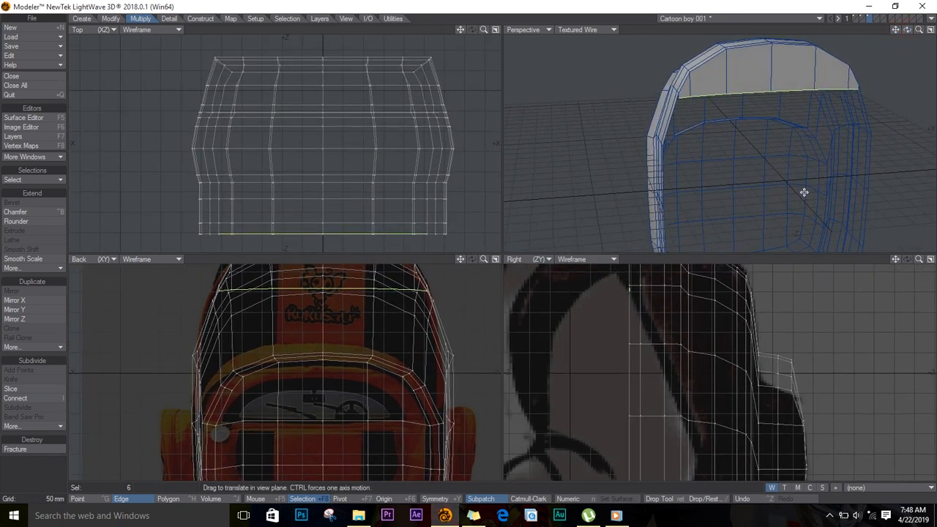
Lower the flattened edge to the next row of side points and widen it to meet the compartment's sides
{"action": "left_click_drag", "start_coordinate": [631, 300], "coordinate": [621, 329]}
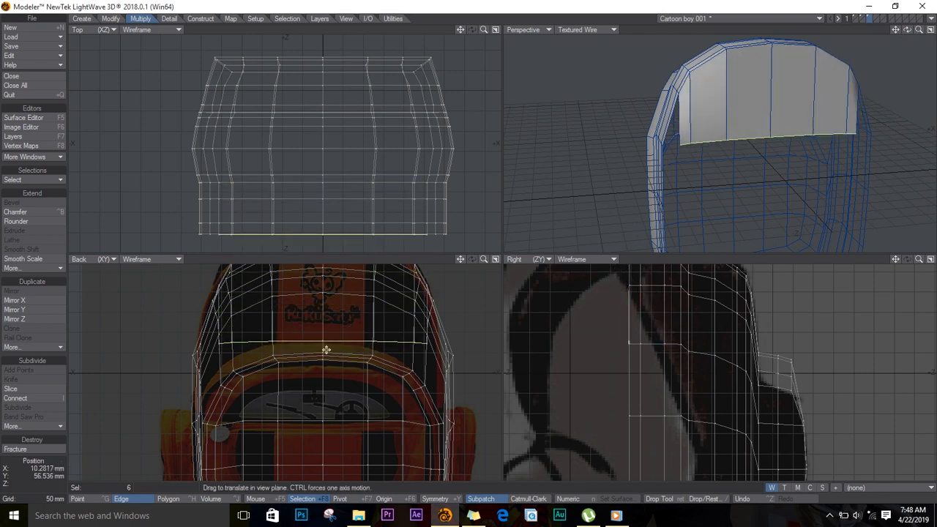
{"action": "key", "text": "h"}
{"action": "left_click_drag", "start_coordinate": [320, 348], "coordinate": [336, 348]}
{"action": "key", "text": "t"}
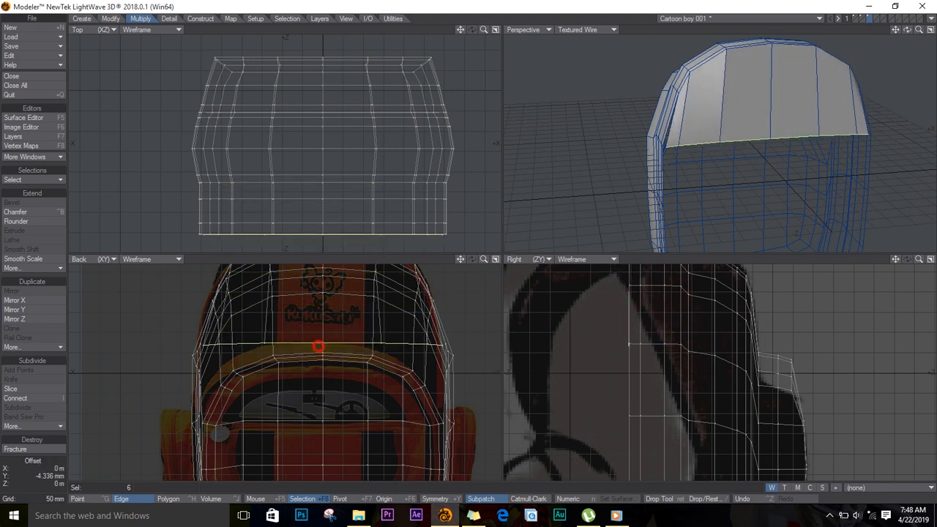
Weld both lower corner points of the upper back panel to the adjacent side rim points
{"action": "scroll", "coordinate": [314, 345], "scroll_direction": "up", "scroll_amount": 5}
{"action": "left_click_drag", "start_coordinate": [386, 368], "coordinate": [393, 368], "text": "alt"}
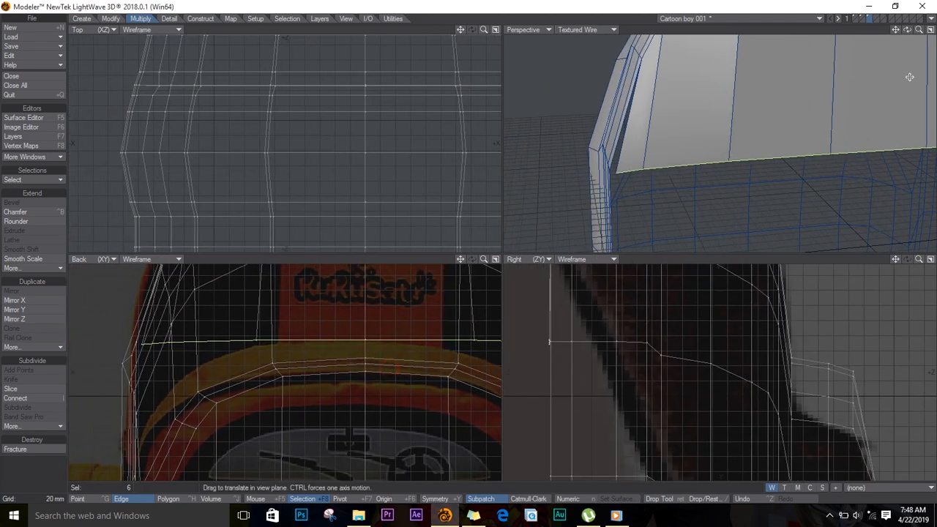
{"action": "left_click_drag", "start_coordinate": [906, 31], "coordinate": [812, 45]}
{"action": "key", "text": "ctrl+g"}
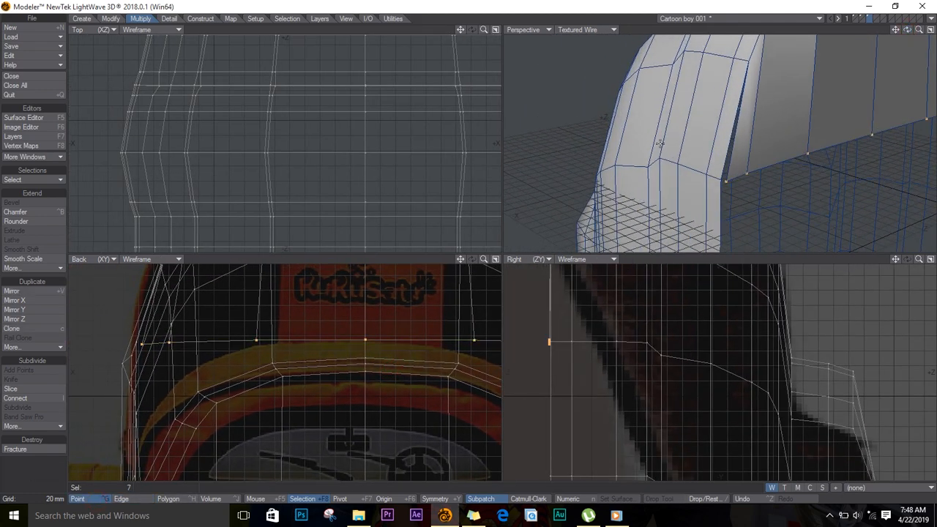
{"action": "key", "text": "ctrl+w"}
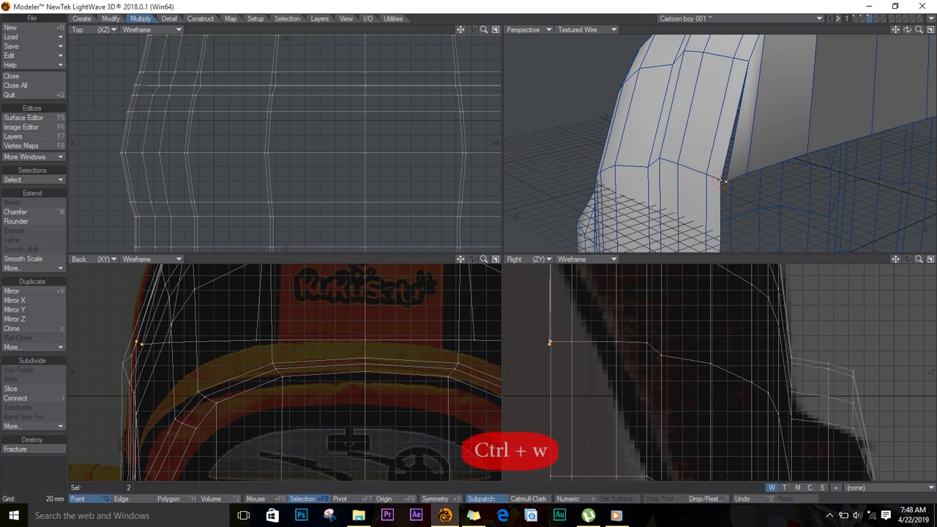
{"action": "left_click_drag", "start_coordinate": [907, 30], "coordinate": [935, 64]}
{"action": "left_click", "coordinate": [698, 167]}
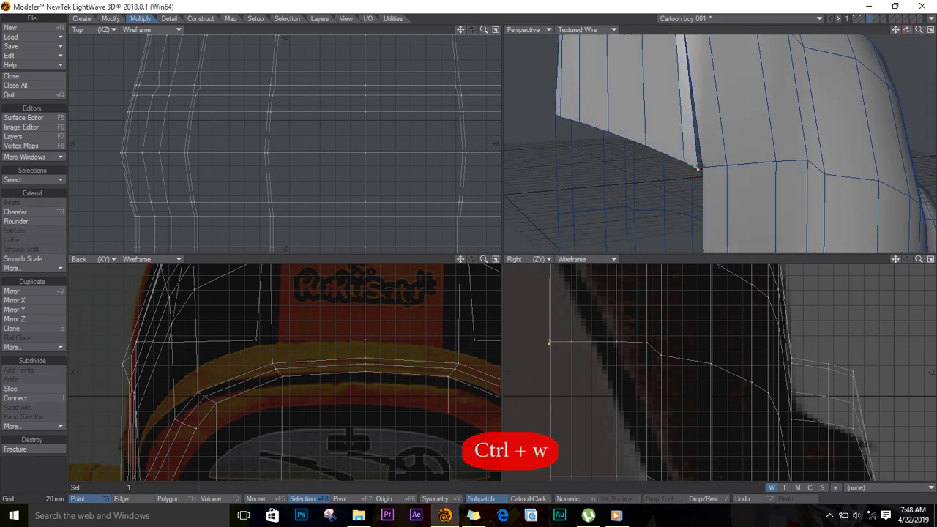
{"action": "left_click", "coordinate": [703, 168]}
{"action": "key", "text": "ctrl+w"}
{"action": "left_click_drag", "start_coordinate": [908, 30], "coordinate": [899, 183]}
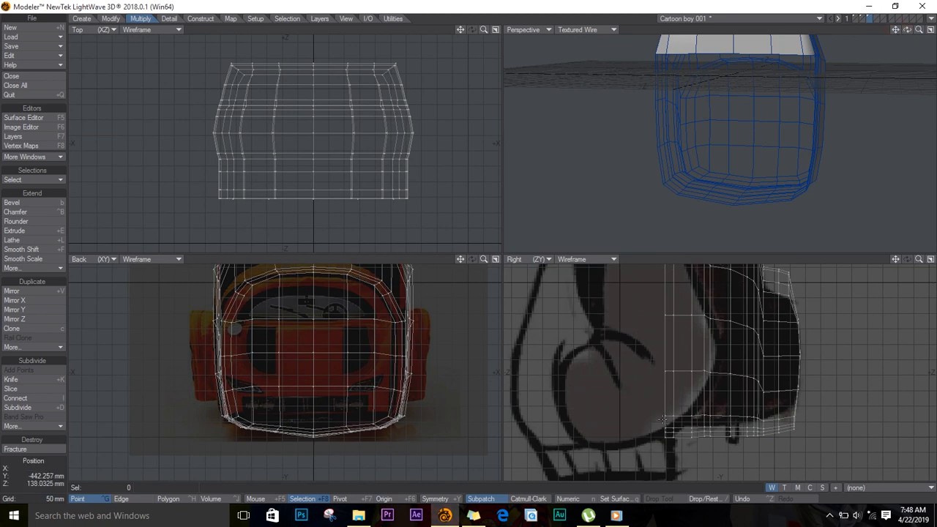
Select the six edges along the bottom of the open back rim, extend them and flatten them into a straight line
{"action": "key", "text": "ctrl+h"}
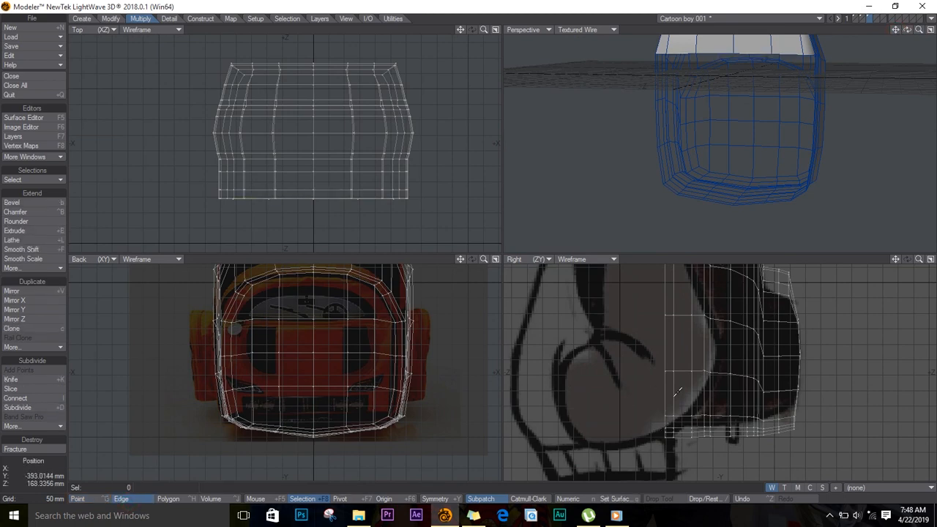
{"action": "mouse_move", "coordinate": [906, 30]}
{"action": "left_mouse_down"}
{"action": "mouse_move", "coordinate": [581, 93]}
{"action": "mouse_move", "coordinate": [855, 95]}
{"action": "mouse_move", "coordinate": [890, 33]}
{"action": "left_mouse_up"}
{"action": "left_click", "coordinate": [661, 421]}
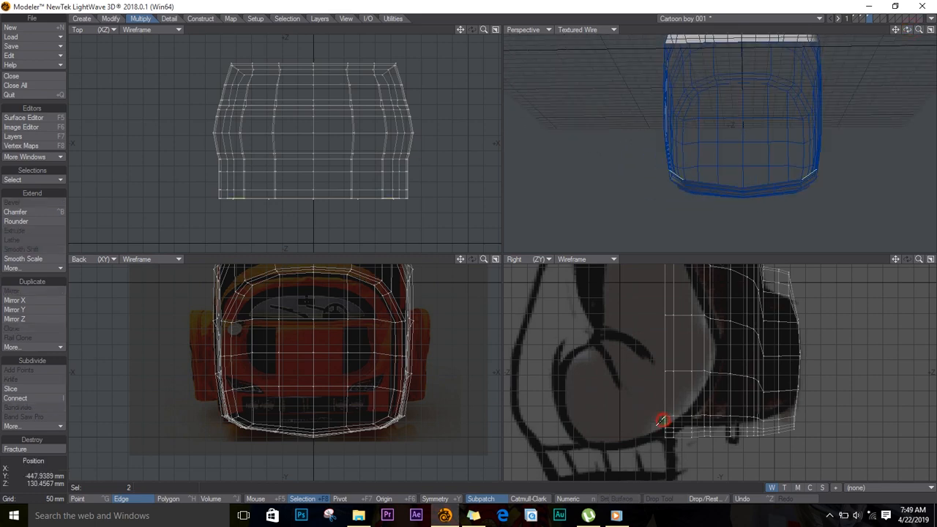
{"action": "left_click_drag", "start_coordinate": [665, 429], "coordinate": [663, 437]}
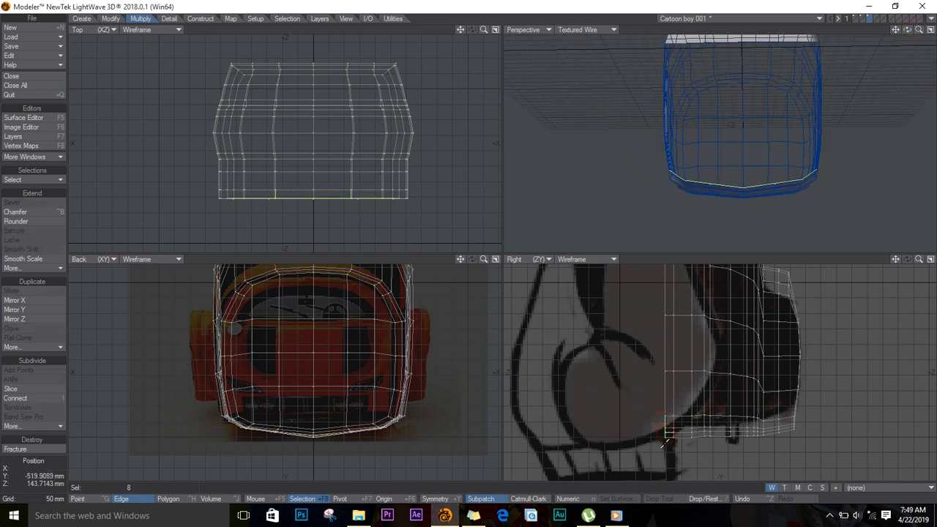
{"action": "mouse_move", "coordinate": [906, 30]}
{"action": "left_mouse_down"}
{"action": "mouse_move", "coordinate": [877, 60]}
{"action": "mouse_move", "coordinate": [756, 117]}
{"action": "mouse_move", "coordinate": [614, 56]}
{"action": "mouse_move", "coordinate": [836, 151]}
{"action": "mouse_move", "coordinate": [891, 34]}
{"action": "left_mouse_up"}
{"action": "key", "text": "h"}
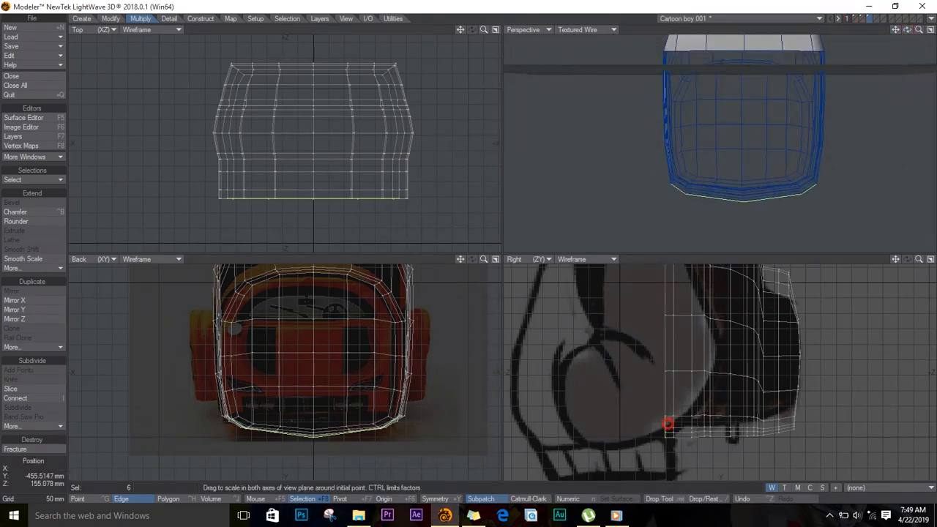
{"action": "mouse_move", "coordinate": [666, 425]}
{"action": "left_mouse_down"}
{"action": "mouse_move", "coordinate": [666, 475]}
{"action": "mouse_move", "coordinate": [659, 403]}
{"action": "mouse_move", "coordinate": [668, 406]}
{"action": "mouse_move", "coordinate": [661, 398]}
{"action": "mouse_move", "coordinate": [673, 373]}
{"action": "mouse_move", "coordinate": [668, 408]}
{"action": "left_mouse_up"}
Raise the flattened bottom edge about 104 mm and widen it to meet the compartment's sides
{"action": "key", "text": "t"}
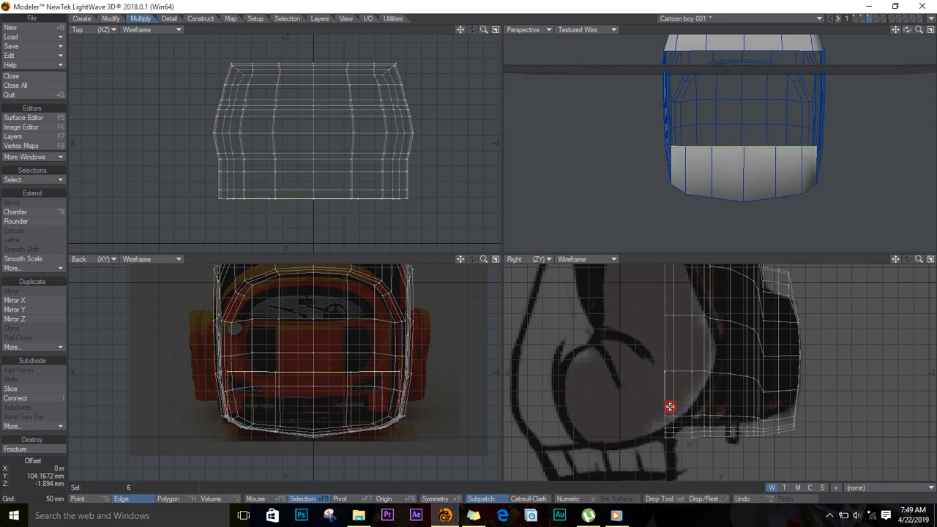
{"action": "key", "text": "h"}
{"action": "left_click_drag", "start_coordinate": [345, 365], "coordinate": [347, 367]}
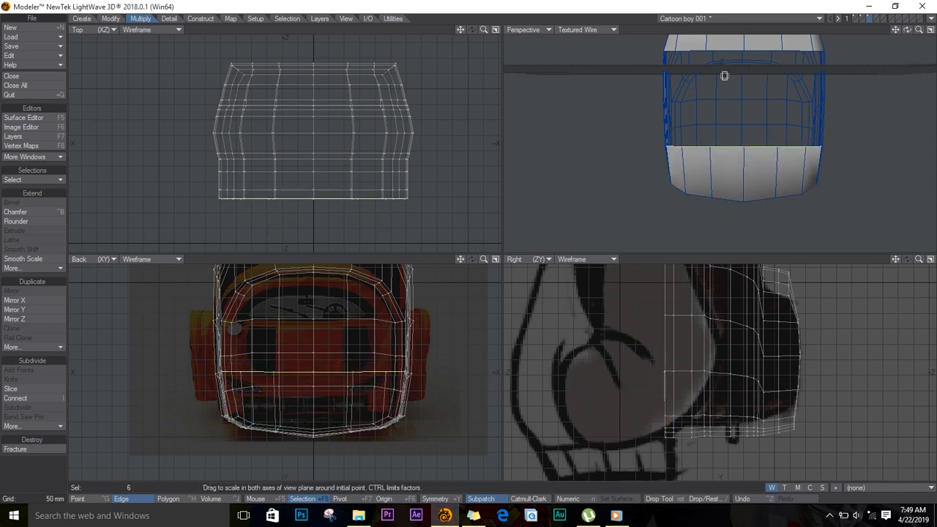
{"action": "key", "text": "Return"}
{"action": "left_click_drag", "start_coordinate": [687, 344], "coordinate": [740, 360], "text": "ctrl+alt"}
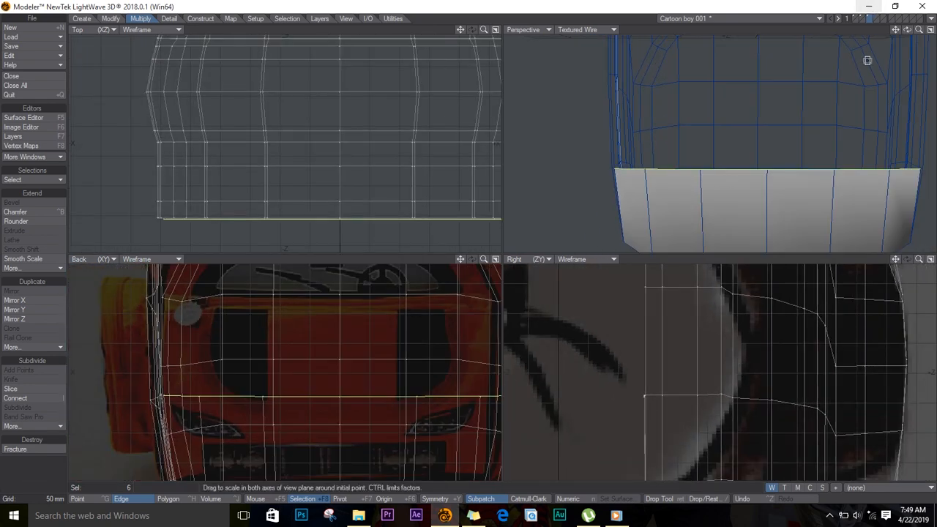
Weld both top corner points of the lower back panel to the adjacent side rim points
{"action": "left_click", "coordinate": [99, 502]}
{"action": "left_click", "coordinate": [43, 465]}
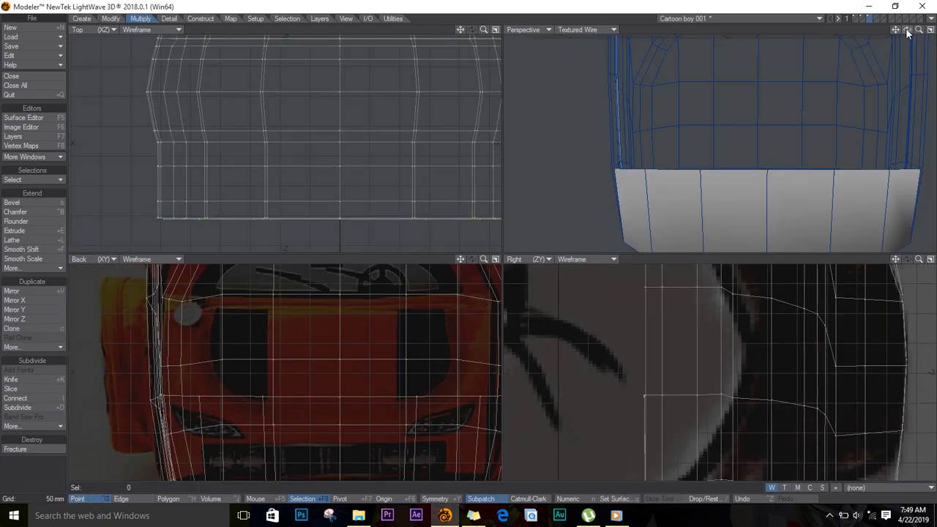
{"action": "left_click_drag", "start_coordinate": [907, 33], "coordinate": [721, 166]}
{"action": "left_click", "coordinate": [685, 173]}
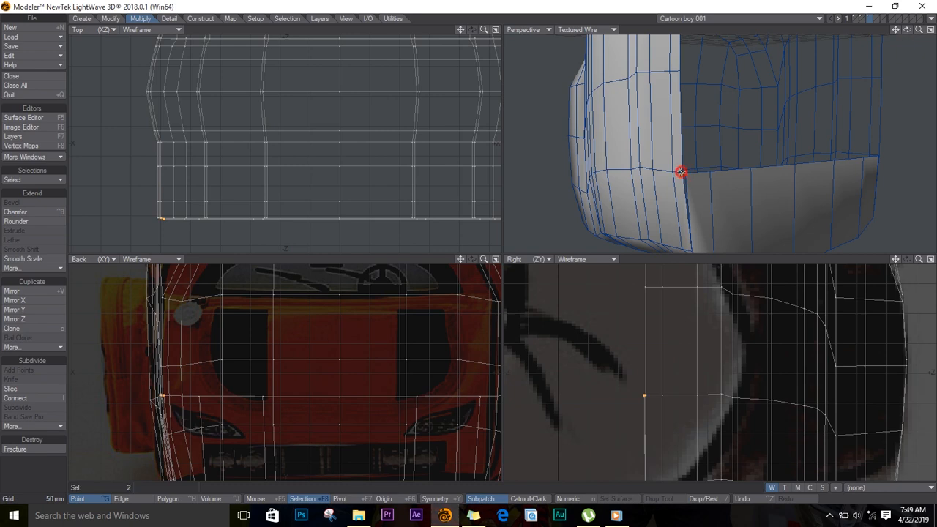
{"action": "key", "text": "ctrl+w"}
{"action": "left_click_drag", "start_coordinate": [907, 30], "coordinate": [833, 127]}
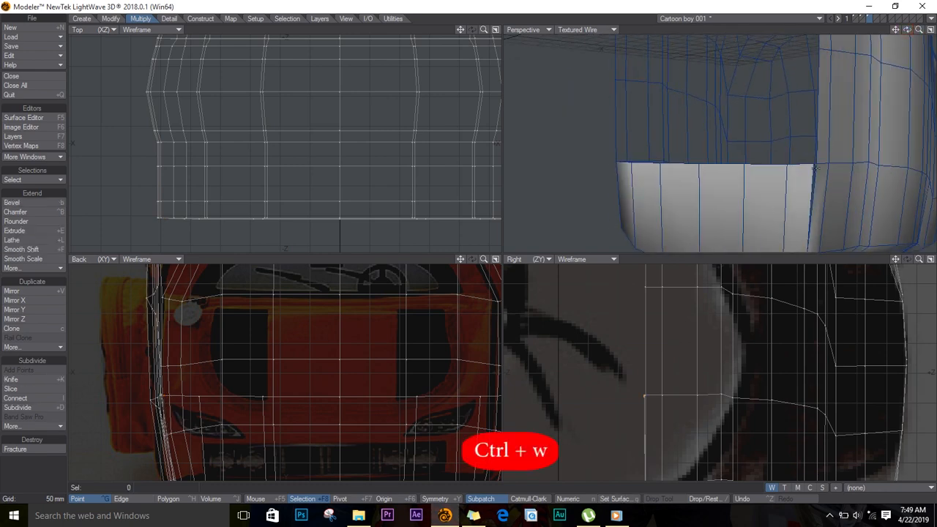
{"action": "left_click", "coordinate": [815, 164]}
{"action": "key", "text": "ctrl+w"}
Select the six edges along the top of the lower back panel, extend them and raise them to the next row of side points
{"action": "left_click_drag", "start_coordinate": [907, 31], "coordinate": [927, 83]}
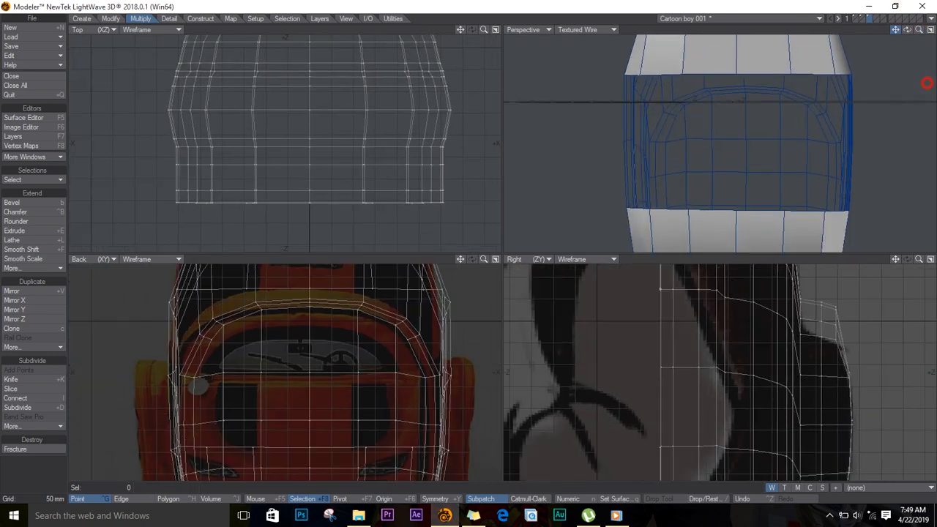
{"action": "left_click_drag", "start_coordinate": [908, 30], "coordinate": [910, 36]}
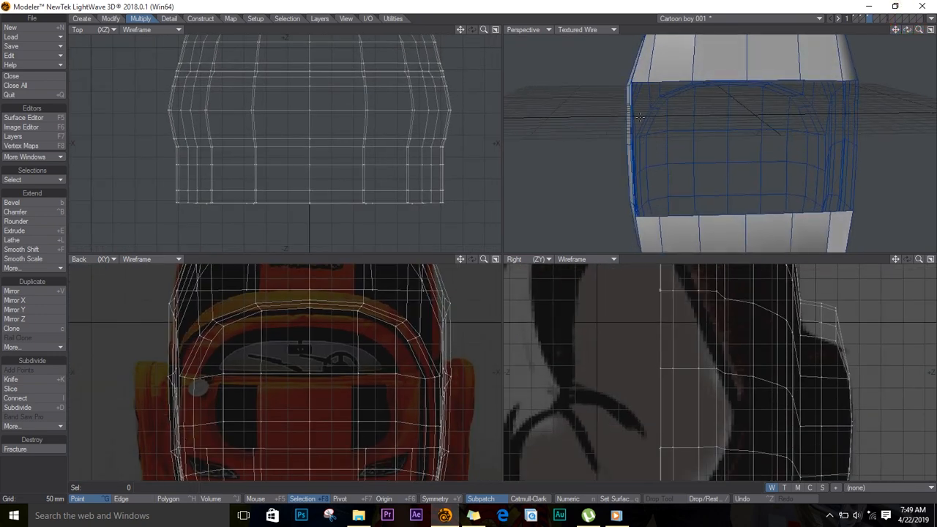
{"action": "key", "text": "ctrl+h"}
{"action": "key", "text": "slash"}
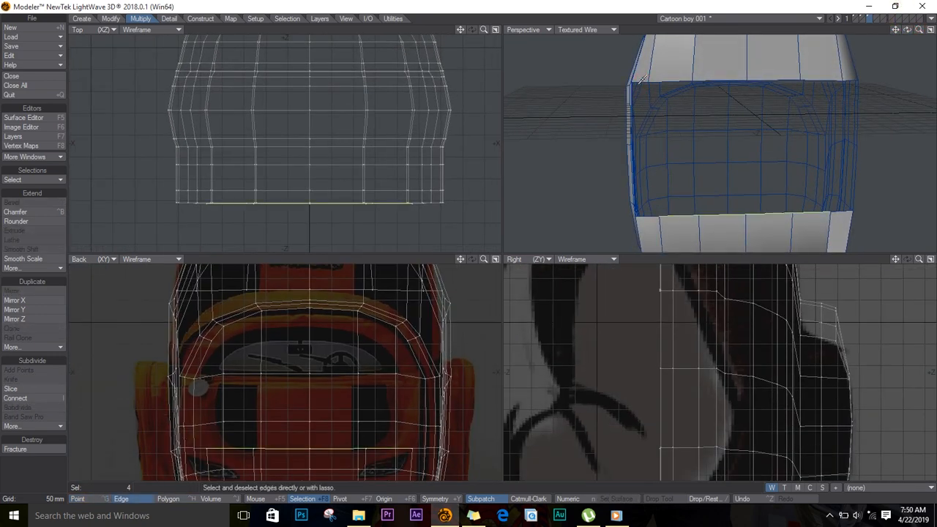
{"action": "mouse_move", "coordinate": [645, 218]}
{"action": "left_mouse_down"}
{"action": "mouse_move", "coordinate": [668, 220]}
{"action": "mouse_move", "coordinate": [669, 207]}
{"action": "mouse_move", "coordinate": [803, 213]}
{"action": "left_mouse_up"}
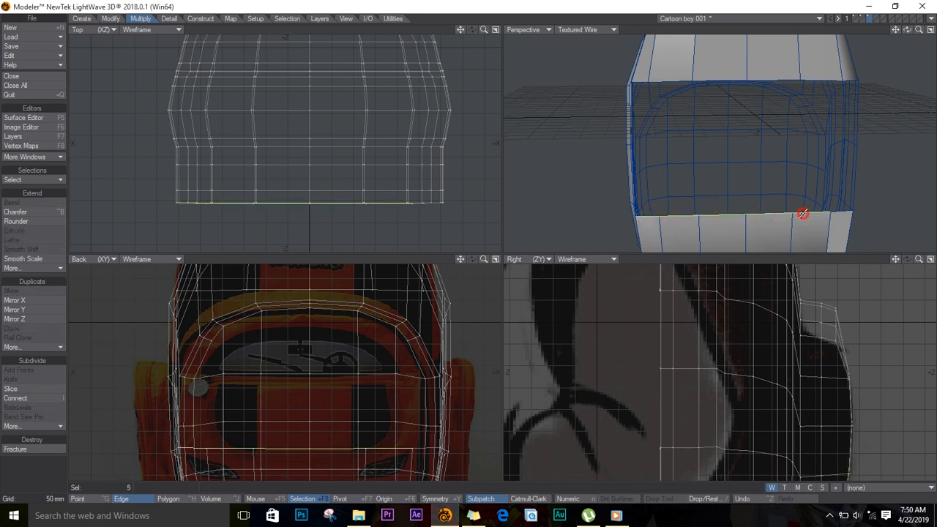
{"action": "key", "text": "t"}
{"action": "left_click_drag", "start_coordinate": [634, 371], "coordinate": [650, 416]}
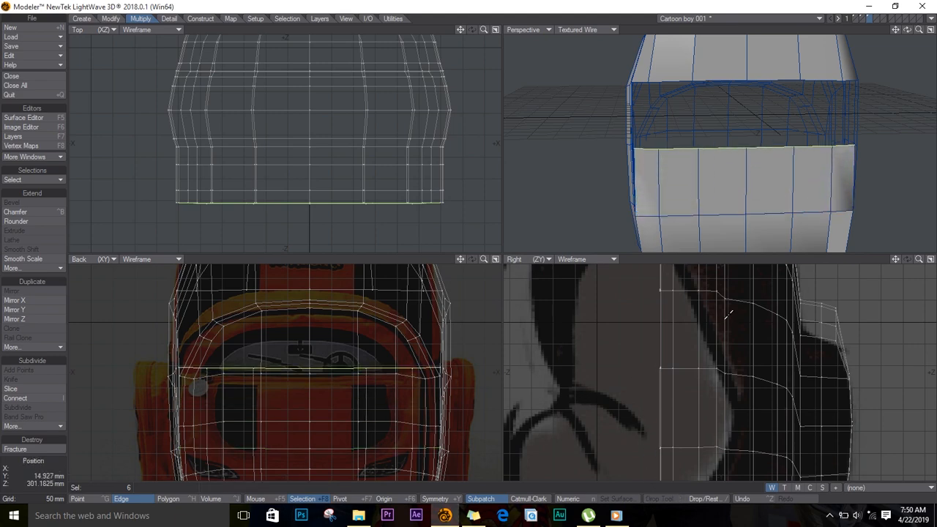
Weld the two upper corners of the newly extended panel row to the neighbouring side rim points
{"action": "key", "text": "ctrl+g"}
{"action": "key", "text": "slash"}
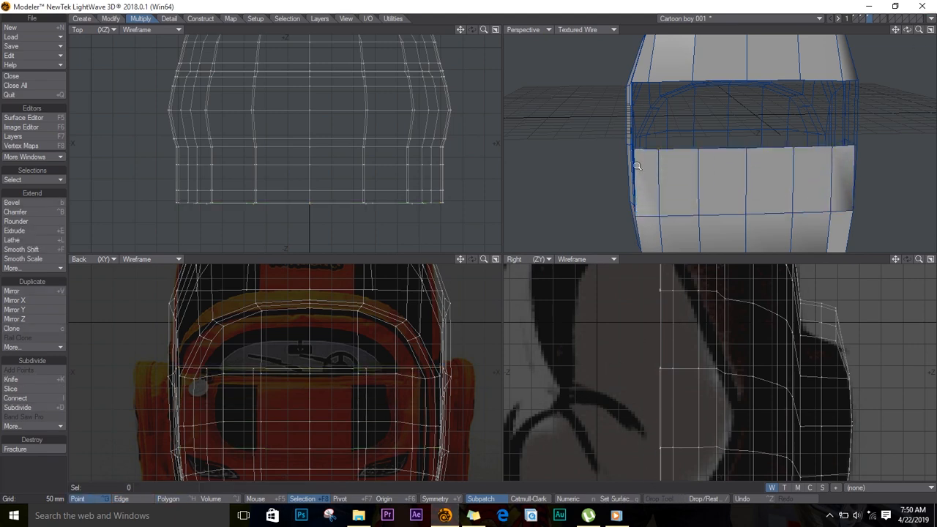
{"action": "left_click_drag", "start_coordinate": [638, 166], "coordinate": [777, 193], "text": "ctrl+alt"}
{"action": "left_click", "coordinate": [687, 112]}
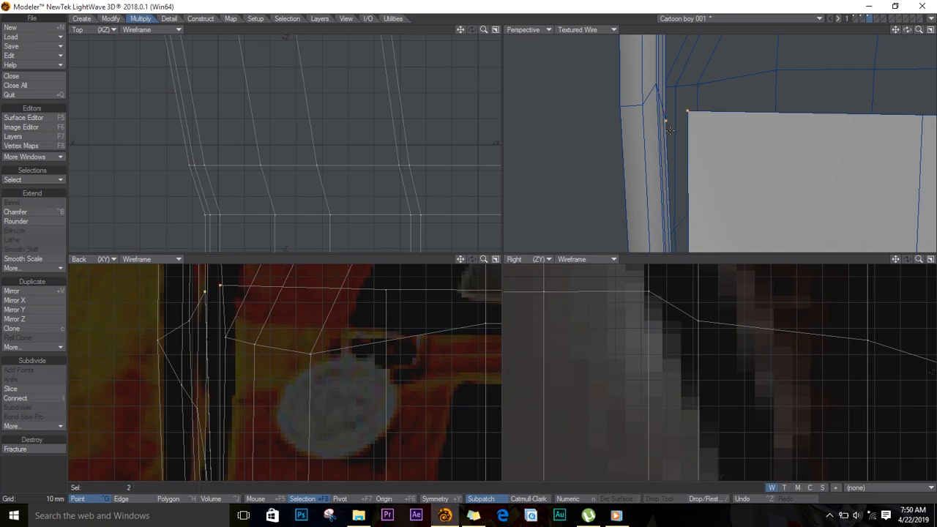
{"action": "key", "text": "ctrl+w"}
{"action": "mouse_move", "coordinate": [894, 31]}
{"action": "left_mouse_down"}
{"action": "mouse_move", "coordinate": [930, 6]}
{"action": "mouse_move", "coordinate": [931, 25]}
{"action": "mouse_move", "coordinate": [887, 33]}
{"action": "left_mouse_up"}
{"action": "left_click", "coordinate": [766, 142]}
{"action": "left_click", "coordinate": [786, 150]}
{"action": "key", "text": "ctrl+w"}
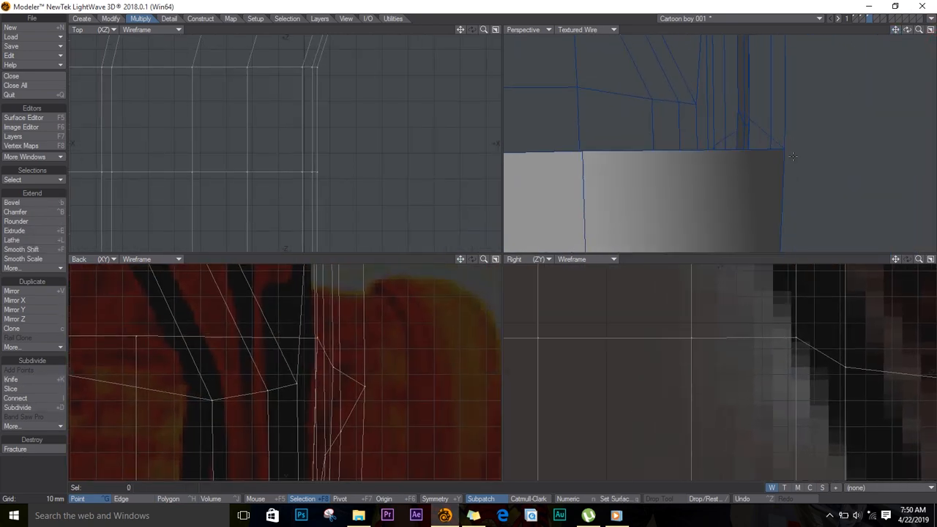
Extend the lower back panel's six top edges again and raise them to just below the upper back panel
{"action": "left_click_drag", "start_coordinate": [759, 211], "coordinate": [559, 229], "text": "ctrl+alt"}
{"action": "mouse_move", "coordinate": [895, 30]}
{"action": "left_mouse_down"}
{"action": "mouse_move", "coordinate": [875, 31]}
{"action": "mouse_move", "coordinate": [900, 33]}
{"action": "left_mouse_up"}
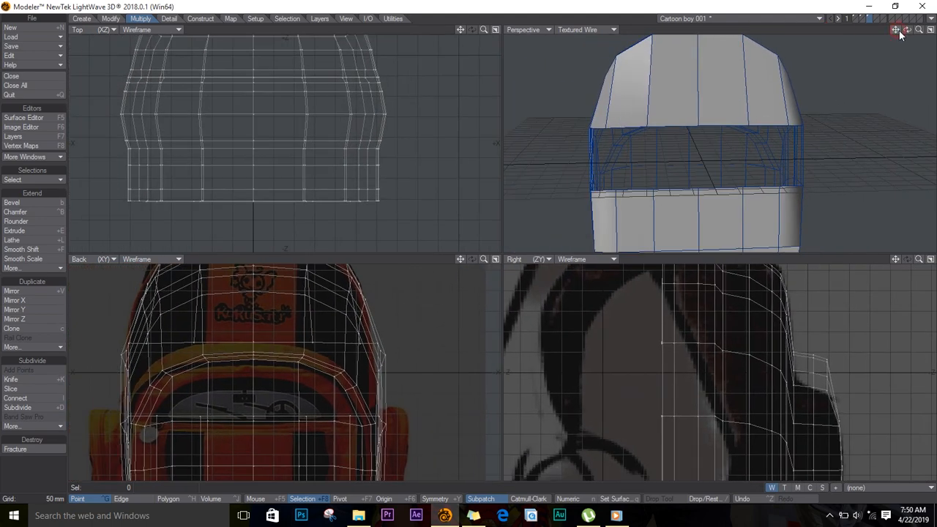
{"action": "key", "text": "space"}
{"action": "left_click", "coordinate": [600, 192]}
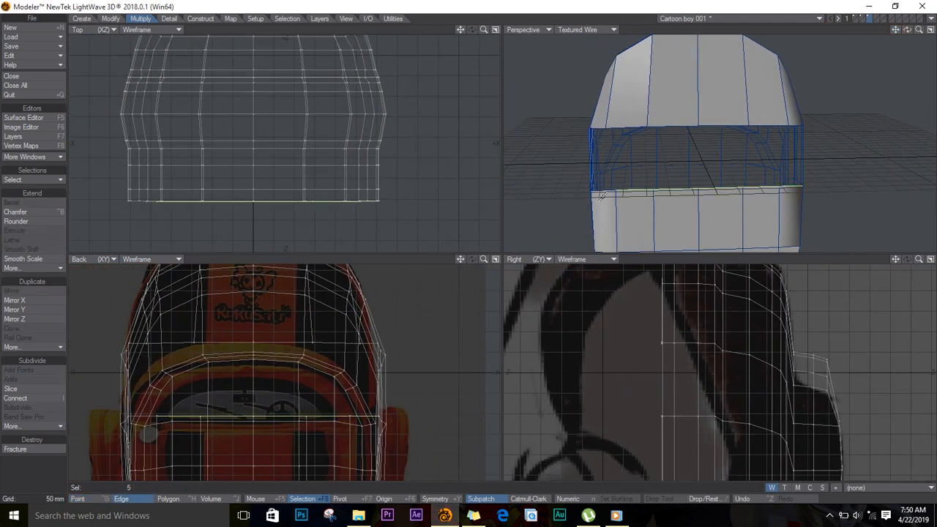
{"action": "left_click_drag", "start_coordinate": [906, 30], "coordinate": [907, 36]}
{"action": "key", "text": "t"}
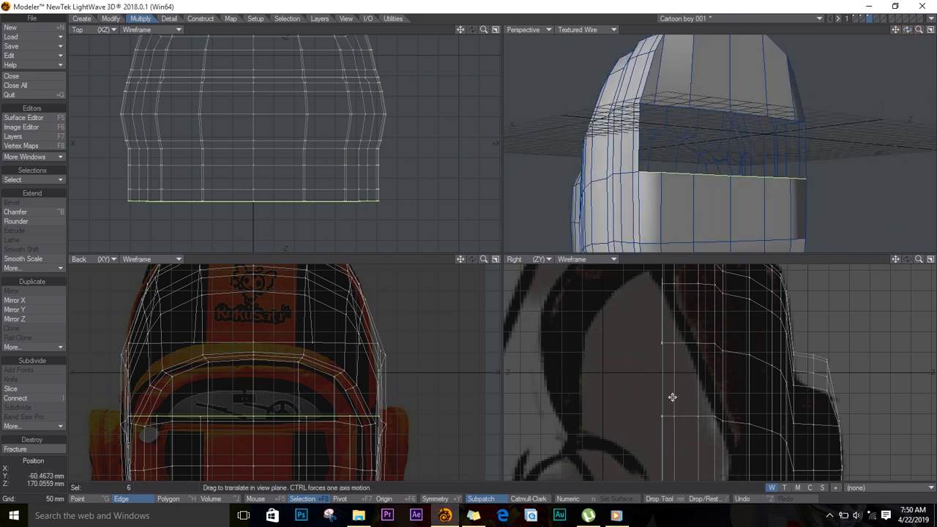
{"action": "mouse_move", "coordinate": [673, 397]}
{"action": "left_mouse_down"}
{"action": "mouse_move", "coordinate": [664, 341]}
{"action": "mouse_move", "coordinate": [674, 391]}
{"action": "left_mouse_up"}
Weld the first corner and the next two point pairs along the seam between the upper and lower back panels
{"action": "left_click_drag", "start_coordinate": [918, 29], "coordinate": [934, 29]}
{"action": "left_click_drag", "start_coordinate": [906, 29], "coordinate": [857, 5]}
{"action": "key", "text": "space"}
{"action": "key", "text": "space"}
{"action": "key", "text": "space"}
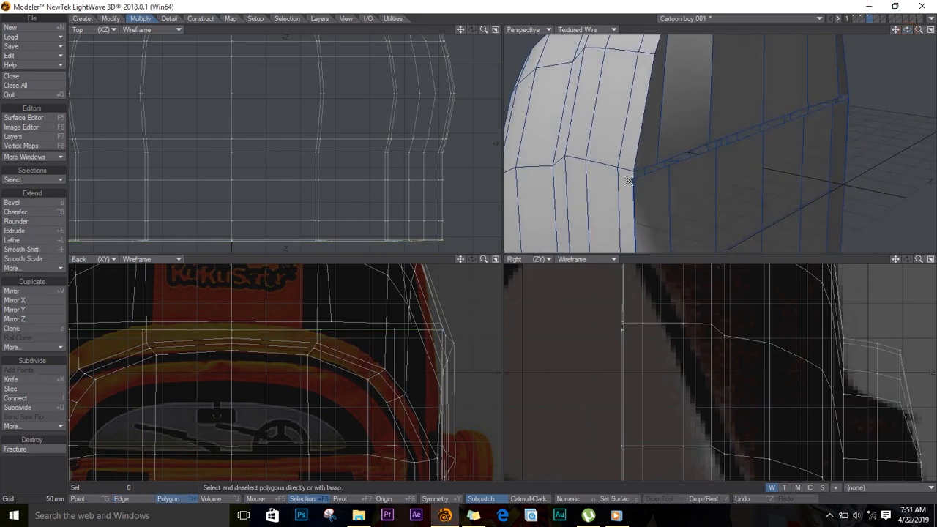
{"action": "key", "text": "slash"}
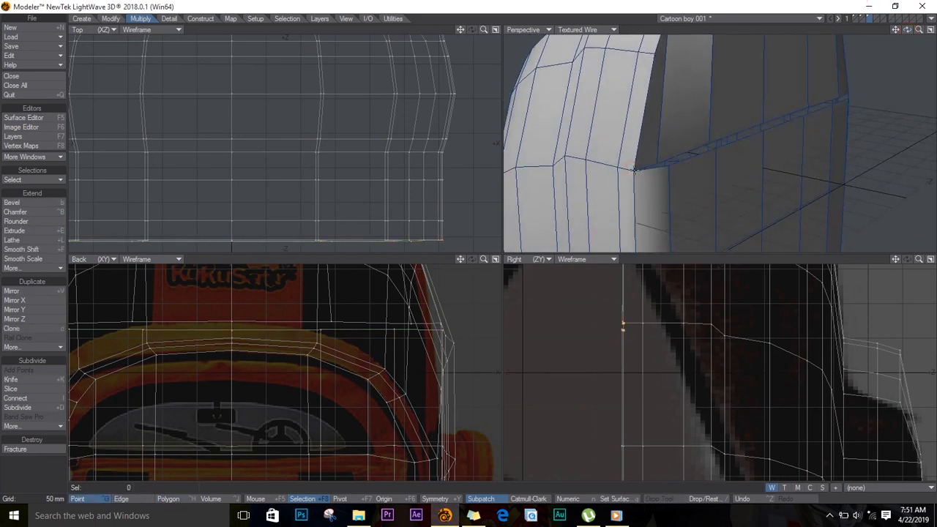
{"action": "left_click", "coordinate": [666, 165]}
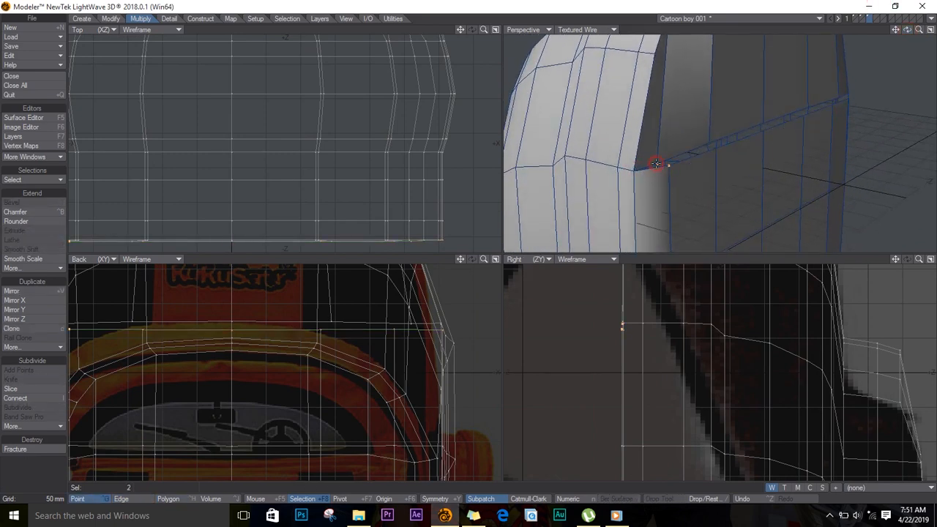
{"action": "key", "text": "ctrl+w"}
{"action": "left_click", "coordinate": [714, 146]}
{"action": "key", "text": "ctrl+w"}
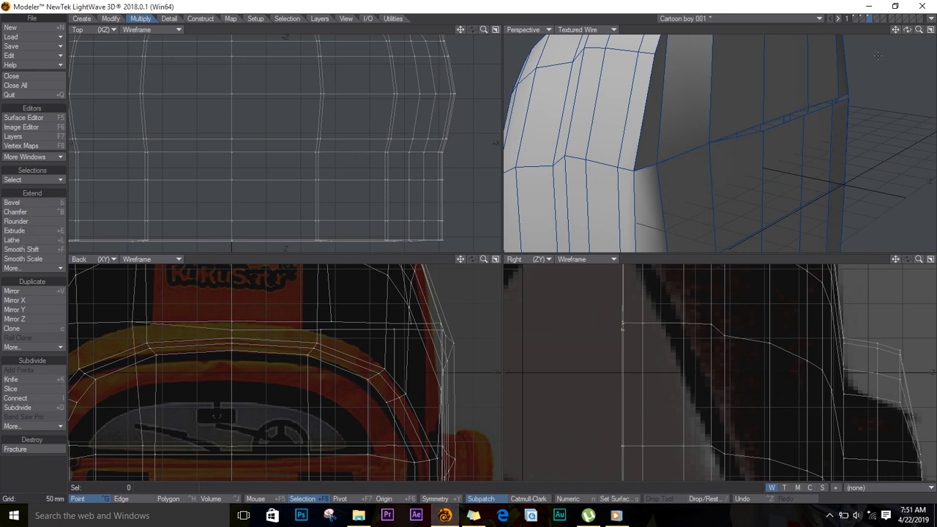
Weld the four remaining point pairs, from the centre to the opposite corner, to close the back panel seam
{"action": "left_click_drag", "start_coordinate": [907, 30], "coordinate": [830, 51]}
{"action": "left_click", "coordinate": [665, 129]}
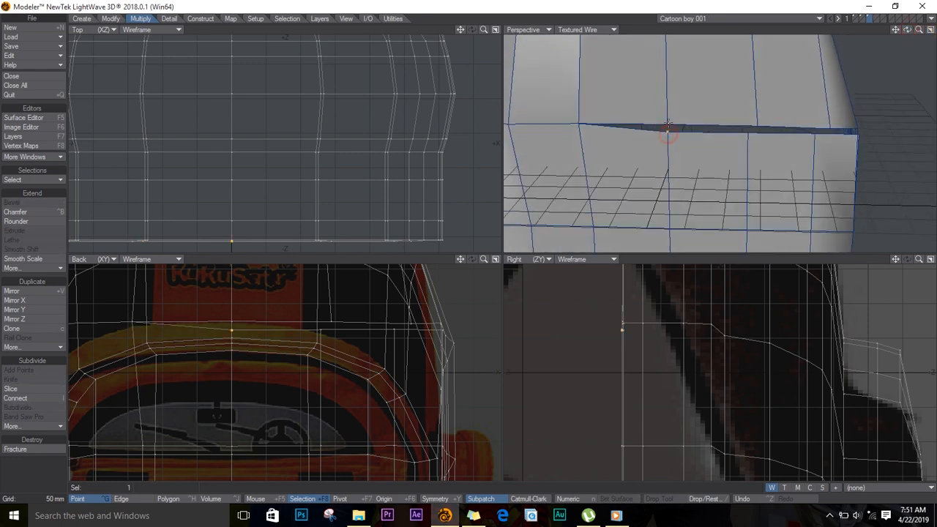
{"action": "left_click", "coordinate": [747, 133]}
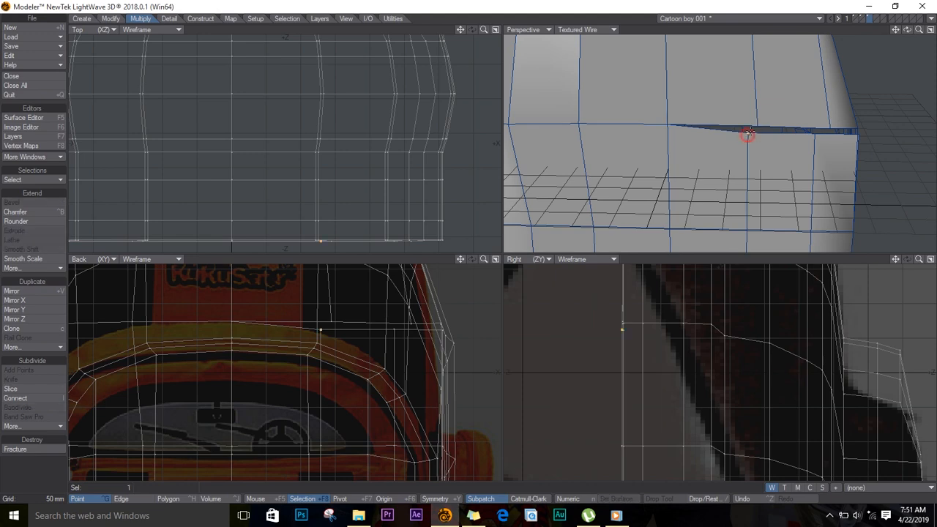
{"action": "left_click_drag", "start_coordinate": [756, 125], "coordinate": [829, 125]}
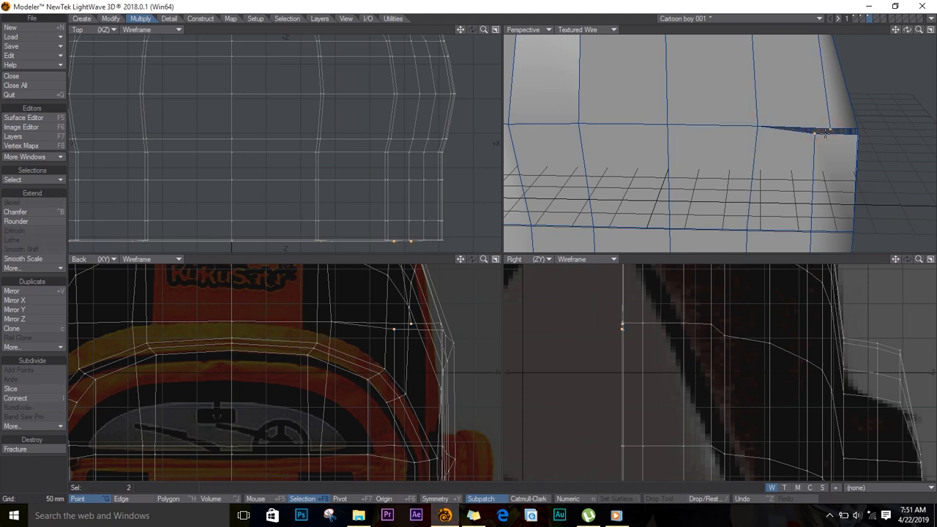
{"action": "key", "text": "ctrl+w"}
{"action": "left_click", "coordinate": [853, 135]}
{"action": "left_click", "coordinate": [856, 129]}
{"action": "key", "text": "ctrl+w"}
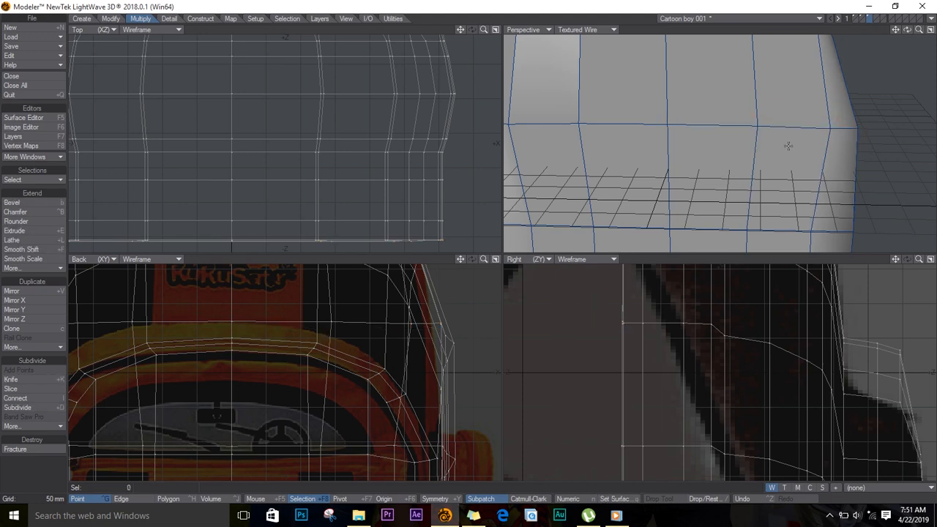
Frame the whole backpack and set the perspective view's shading to Texture
{"action": "key", "text": "a"}
{"action": "left_click_drag", "start_coordinate": [906, 33], "coordinate": [879, 32]}
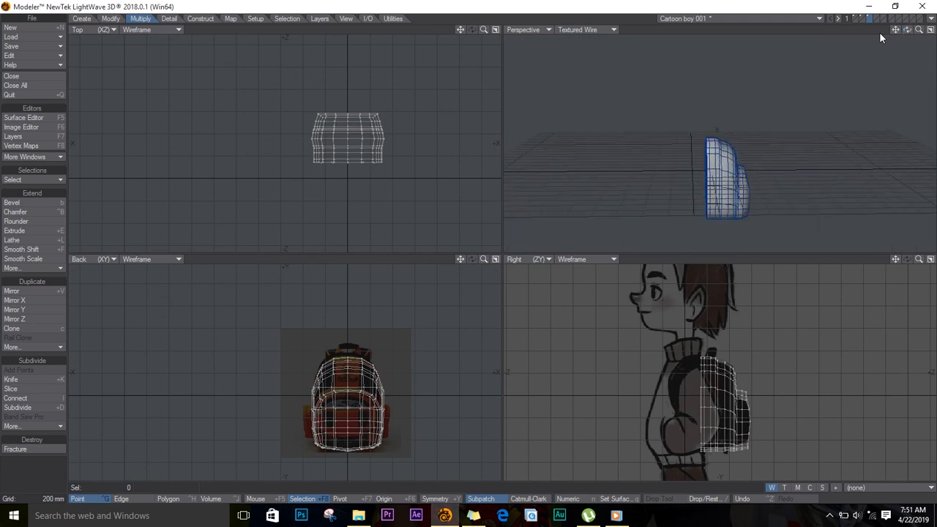
{"action": "left_click", "coordinate": [577, 29]}
{"action": "left_click", "coordinate": [591, 94]}
{"action": "left_click", "coordinate": [597, 30]}
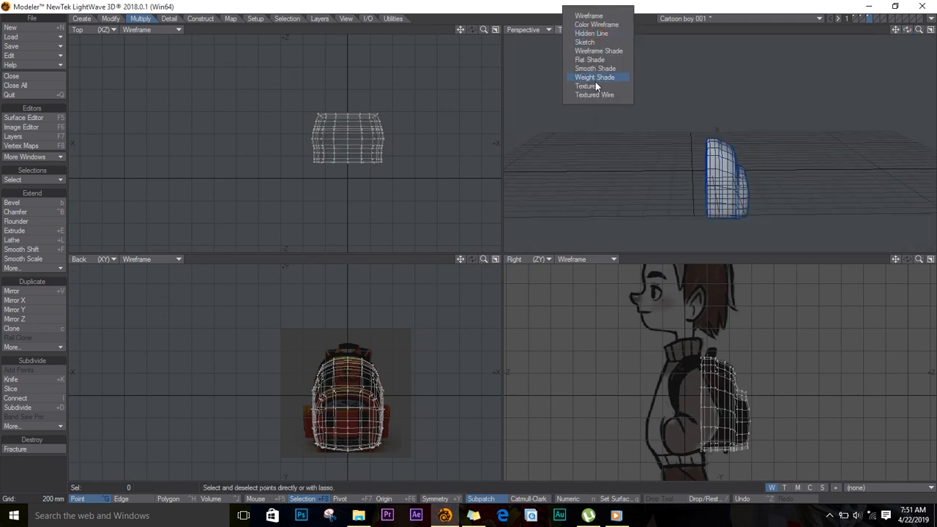
{"action": "left_click", "coordinate": [595, 85]}
Show the boy's body as a background layer, check the backpack's fit from several angles, and return to the backpack layer alone
{"action": "mouse_move", "coordinate": [907, 31]}
{"action": "left_mouse_down"}
{"action": "mouse_move", "coordinate": [730, 20]}
{"action": "mouse_move", "coordinate": [521, 109]}
{"action": "mouse_move", "coordinate": [461, 102]}
{"action": "mouse_move", "coordinate": [505, 33]}
{"action": "left_mouse_up"}
{"action": "left_click", "coordinate": [855, 22]}
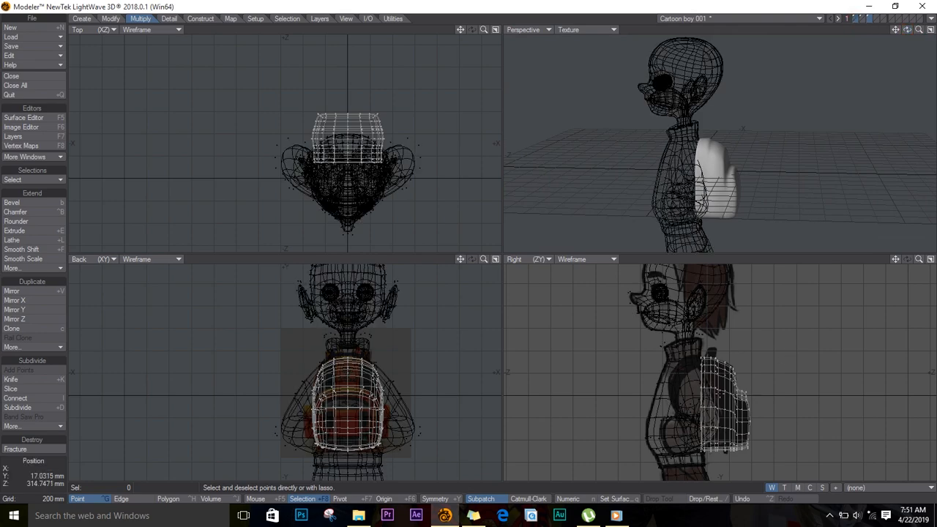
{"action": "mouse_move", "coordinate": [716, 395]}
{"action": "left_mouse_down", "text": "ctrl+alt"}
{"action": "mouse_move", "coordinate": [678, 391]}
{"action": "mouse_move", "coordinate": [713, 388]}
{"action": "left_mouse_up", "text": "ctrl+alt"}
{"action": "left_click_drag", "start_coordinate": [908, 30], "coordinate": [698, 164]}
{"action": "key", "text": "a"}
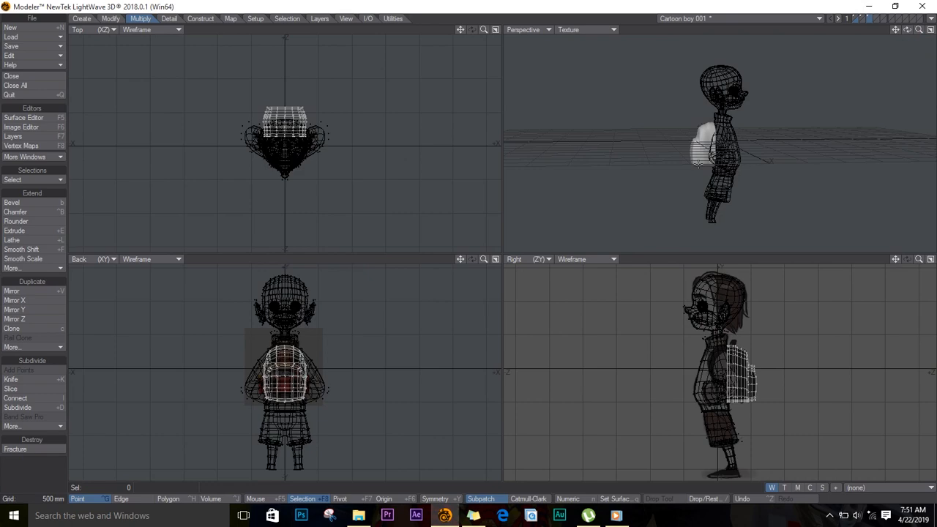
{"action": "left_click_drag", "start_coordinate": [907, 30], "coordinate": [871, 32]}
{"action": "left_click", "coordinate": [855, 17], "text": "shift"}
{"action": "left_click", "coordinate": [855, 17], "text": "shift"}
{"action": "left_click", "coordinate": [869, 18]}
Select the two polygons at each upper corner of the side strip bordering the back and delete all four
{"action": "key", "text": "a"}
{"action": "key", "text": "space"}
{"action": "key", "text": "space"}
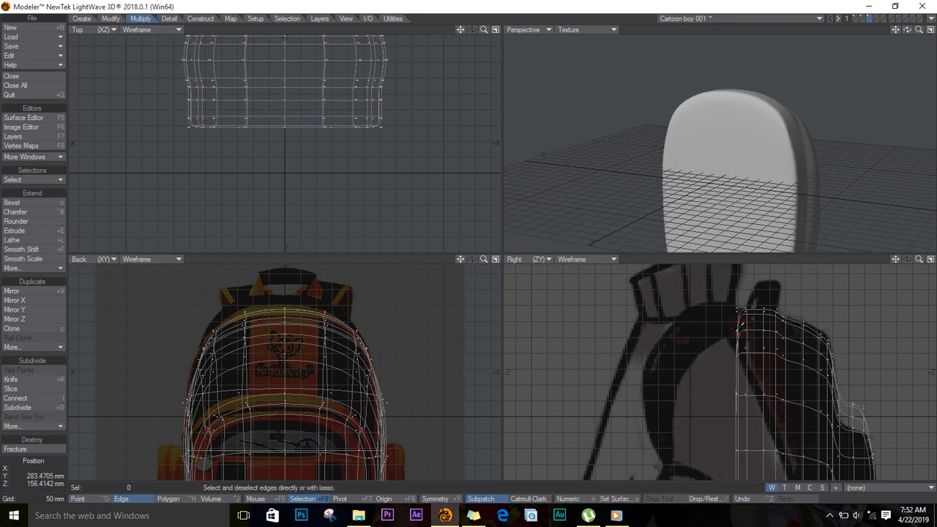
{"action": "left_click", "coordinate": [737, 327]}
{"action": "left_click", "coordinate": [729, 345]}
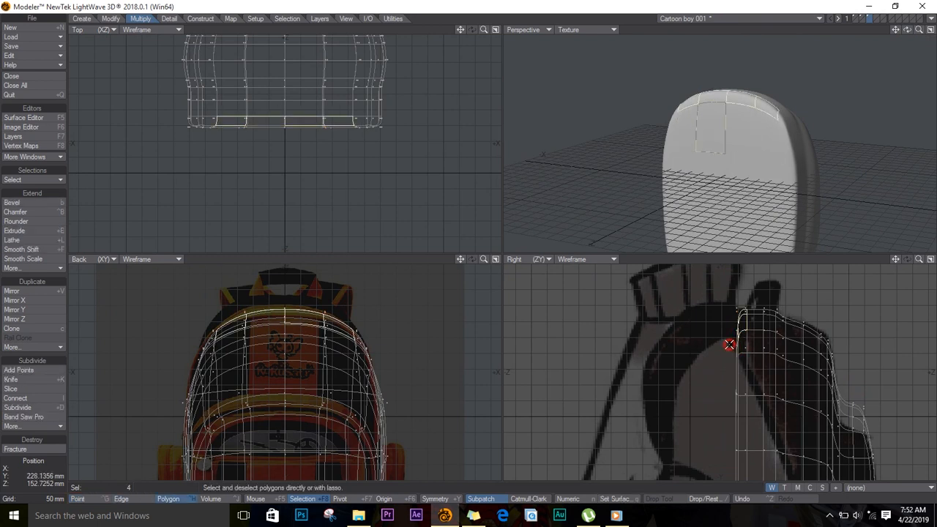
{"action": "left_click", "coordinate": [753, 314]}
{"action": "left_click", "coordinate": [743, 340]}
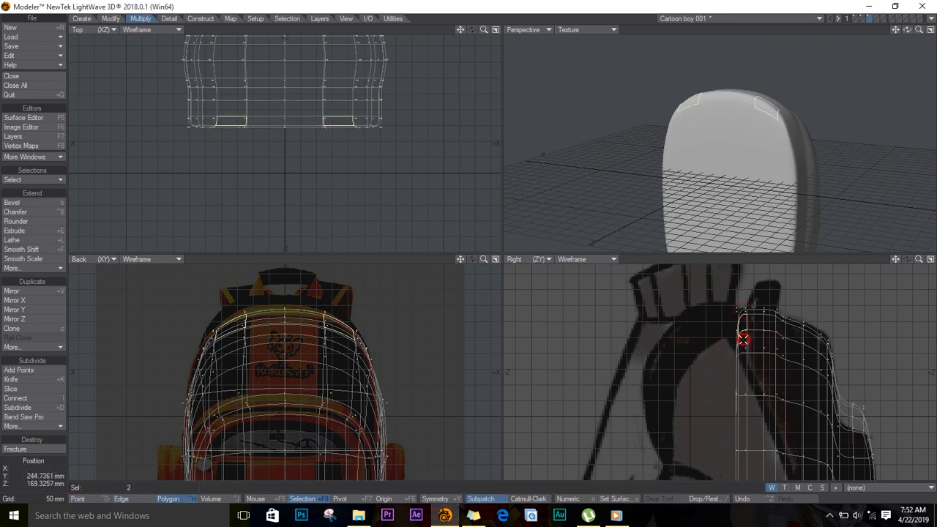
{"action": "left_click", "coordinate": [742, 341], "text": "shift"}
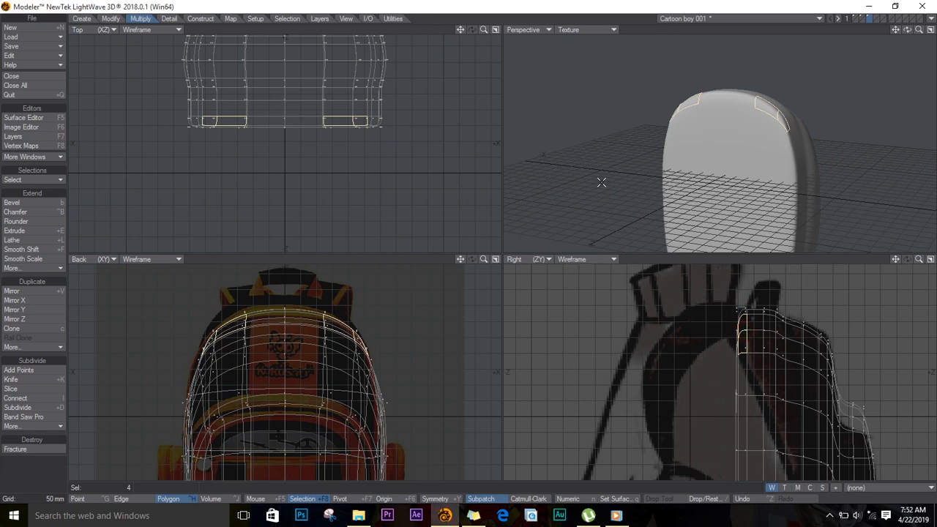
{"action": "left_click", "coordinate": [635, 173]}
{"action": "left_click_drag", "start_coordinate": [907, 29], "coordinate": [843, 159]}
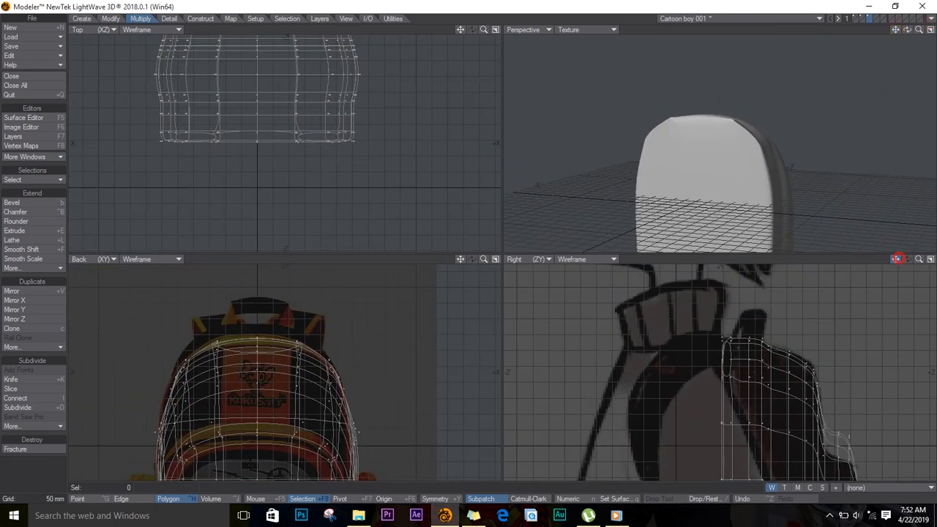
Select the two polygons at each lower corner of the side strip bordering the back and delete all four
{"action": "left_click_drag", "start_coordinate": [897, 258], "coordinate": [905, 264]}
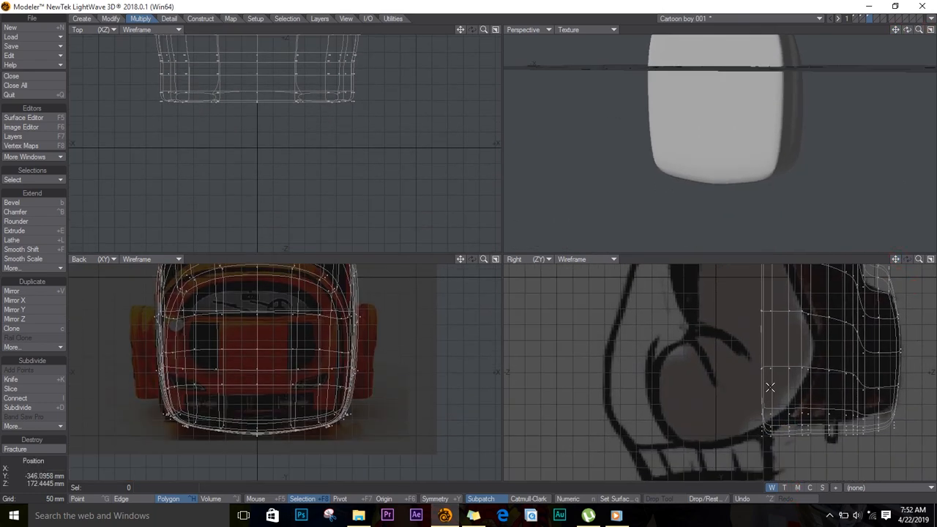
{"action": "mouse_move", "coordinate": [770, 387]}
{"action": "left_mouse_down"}
{"action": "mouse_move", "coordinate": [773, 410]}
{"action": "mouse_move", "coordinate": [784, 411]}
{"action": "left_mouse_up"}
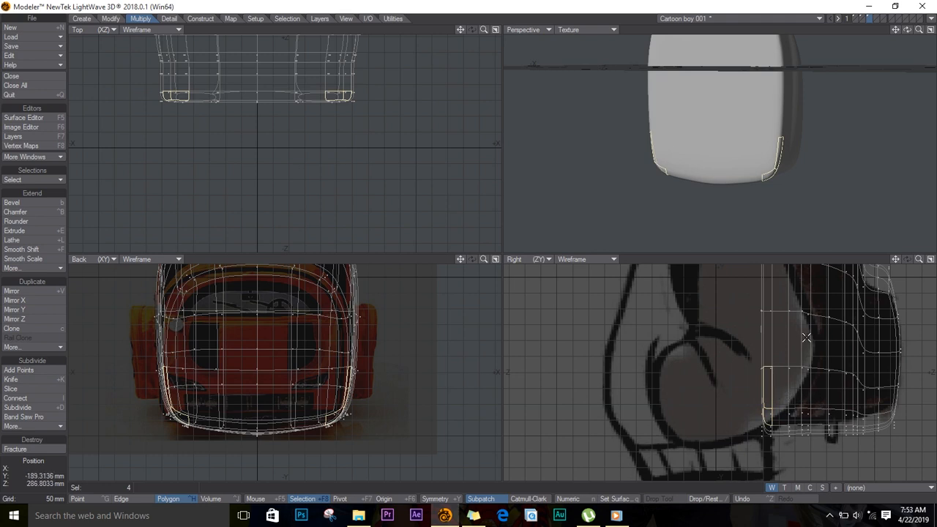
{"action": "left_click", "coordinate": [727, 358]}
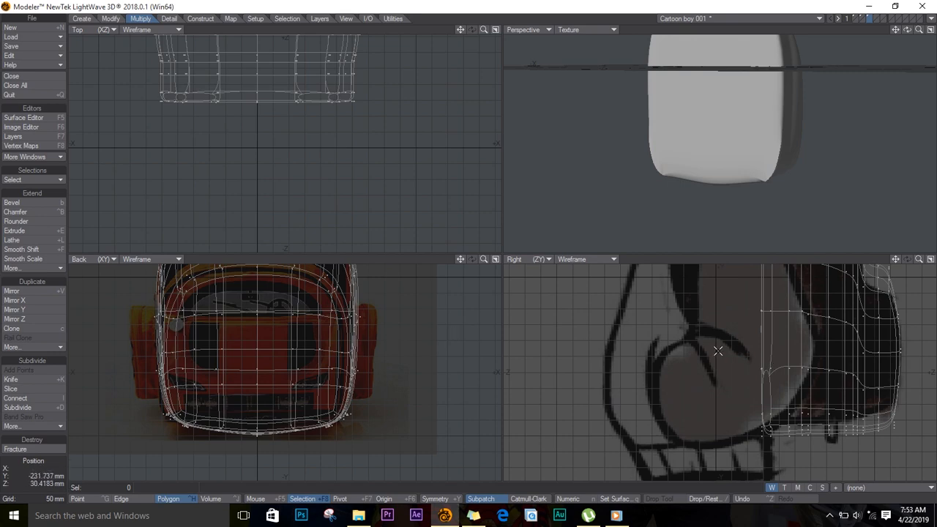
{"action": "scroll", "coordinate": [717, 350], "scroll_direction": "down", "scroll_amount": 1}
{"action": "left_click_drag", "start_coordinate": [711, 352], "coordinate": [655, 411], "text": "alt"}
{"action": "scroll", "coordinate": [692, 304], "scroll_direction": "up", "scroll_amount": 1}
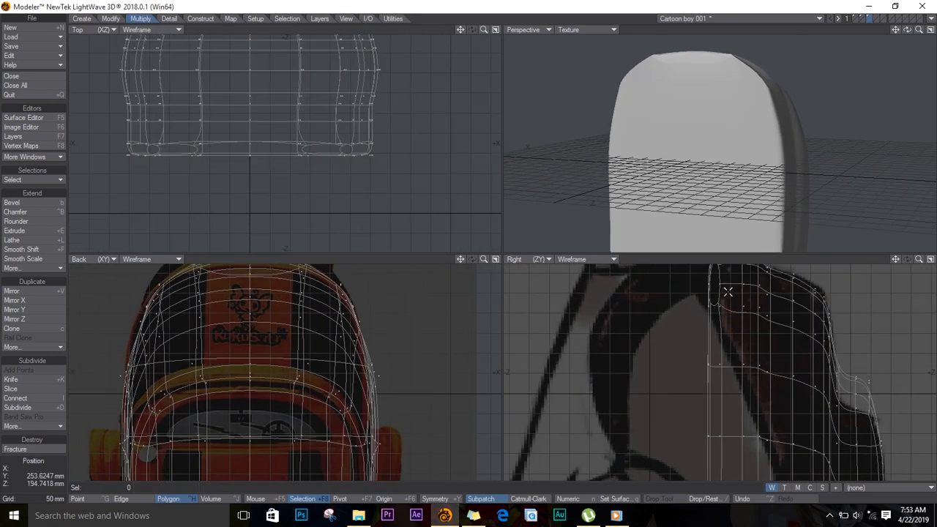
Turn off the backpack's subpatch smoothing and select all six border edges of the upper corner hole on the +X side
{"action": "key", "text": "ctrl+h"}
{"action": "left_click", "coordinate": [719, 292]}
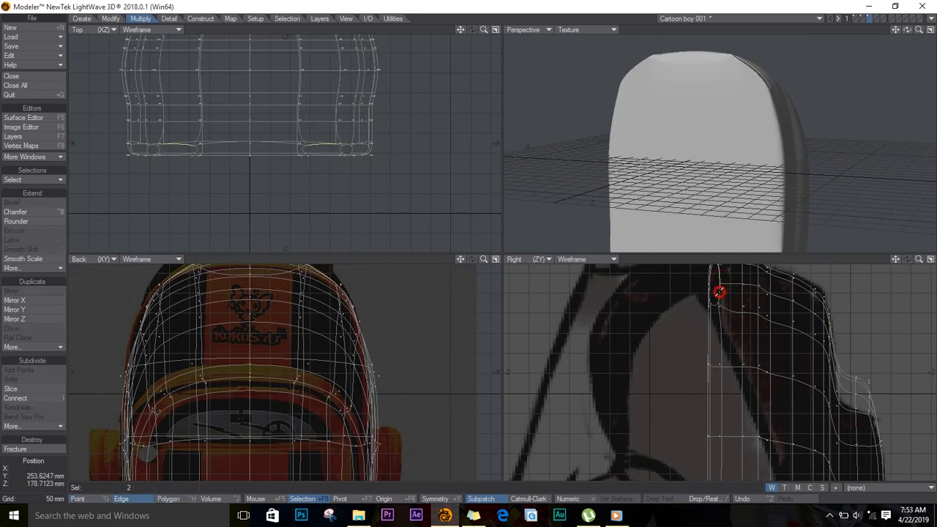
{"action": "left_click", "coordinate": [723, 277]}
{"action": "key", "text": "Tab"}
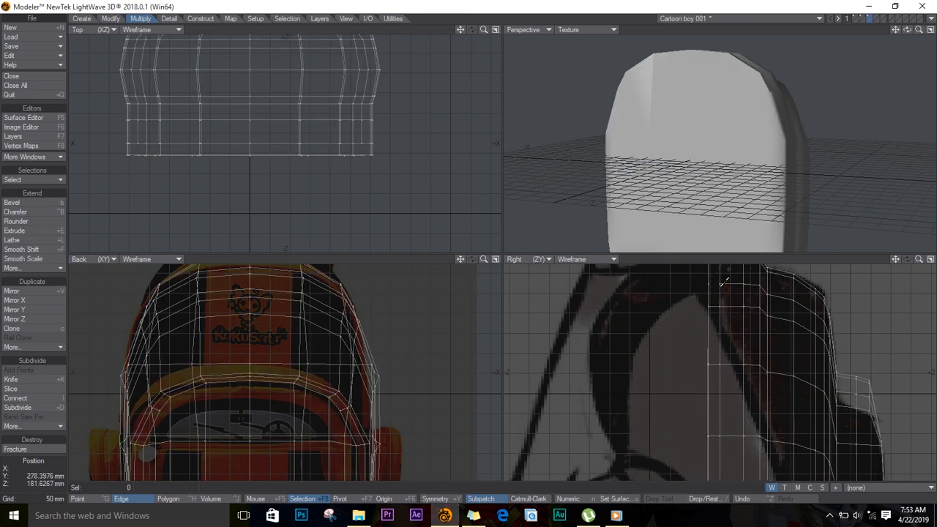
{"action": "left_click_drag", "start_coordinate": [907, 29], "coordinate": [790, 86]}
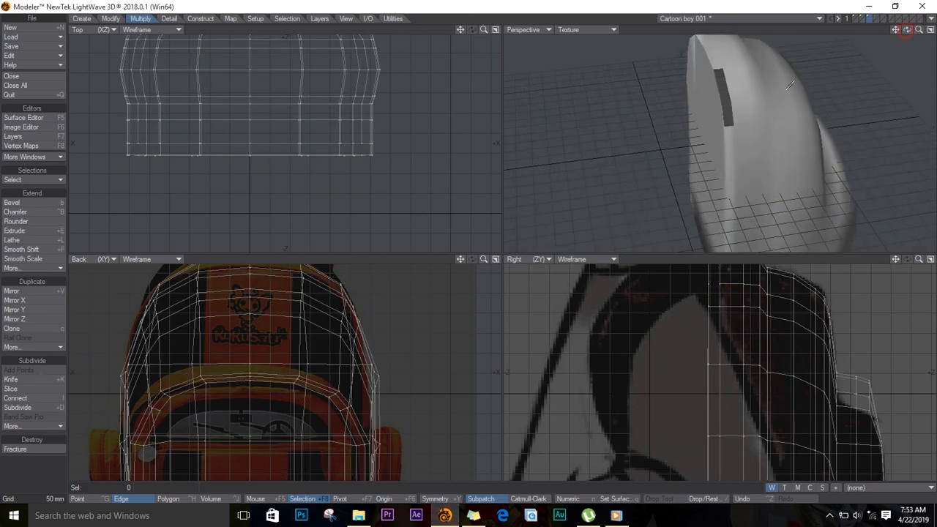
{"action": "left_click", "coordinate": [726, 89]}
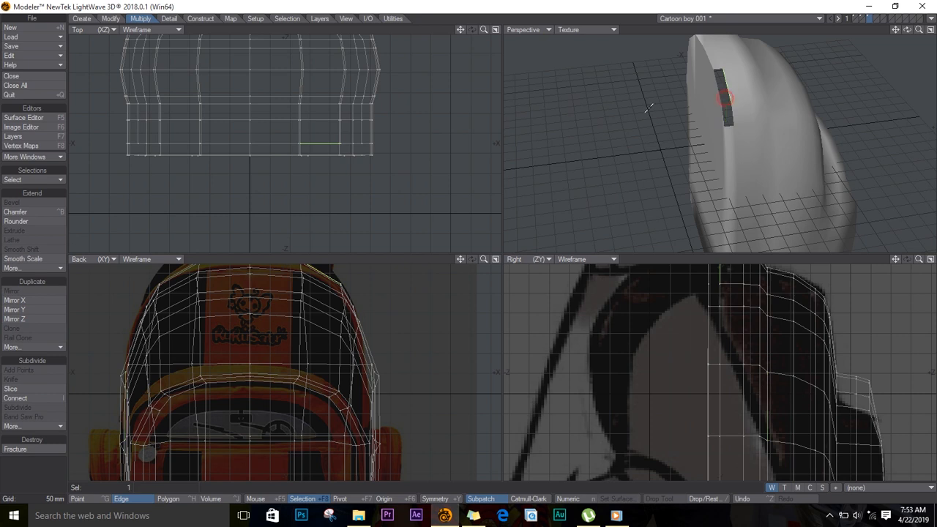
{"action": "left_click", "coordinate": [29, 179]}
{"action": "left_click", "coordinate": [22, 184]}
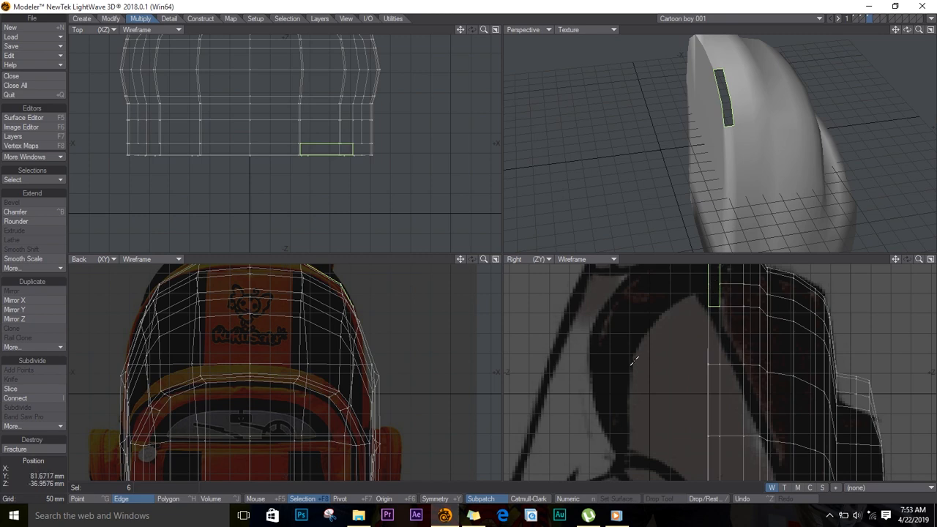
Extend the hole's border forward and slightly upward out of the back panel to start a shoulder strap
{"action": "key", "text": "t"}
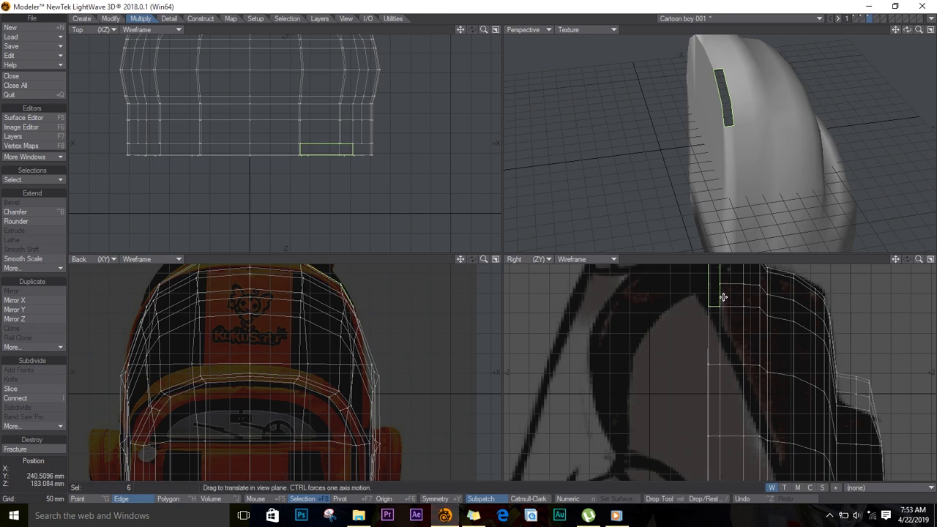
{"action": "scroll", "coordinate": [722, 299], "scroll_direction": "up", "scroll_amount": 5}
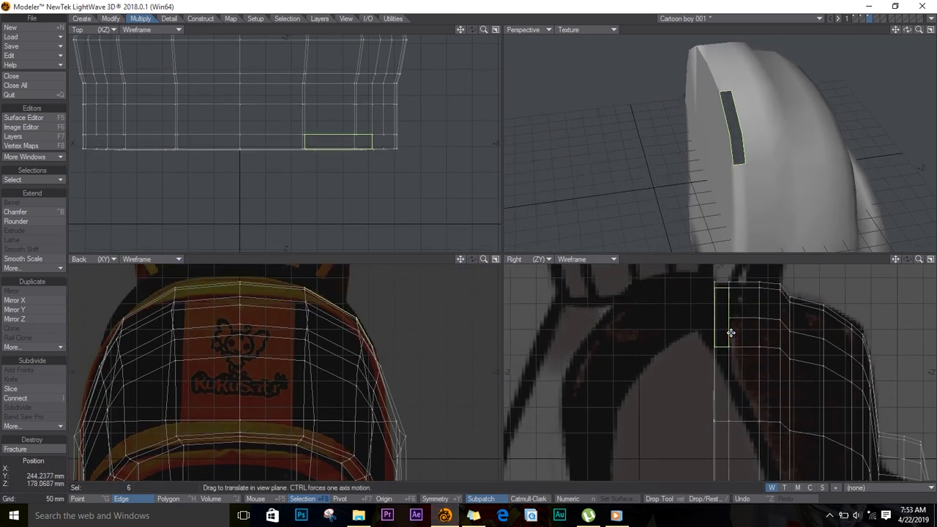
{"action": "left_click_drag", "start_coordinate": [731, 333], "coordinate": [709, 318]}
{"action": "key", "text": "y"}
{"action": "key", "text": "ctrl+z"}
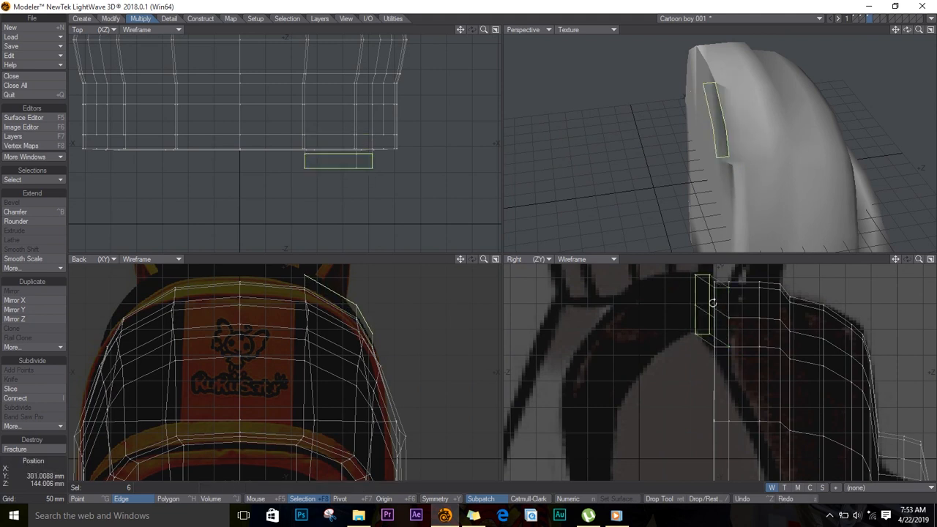
Flatten the strap stub's front edges into one vertical plane and rotate them to follow the backpack's upper corner
{"action": "left_click_drag", "start_coordinate": [907, 29], "coordinate": [911, 122]}
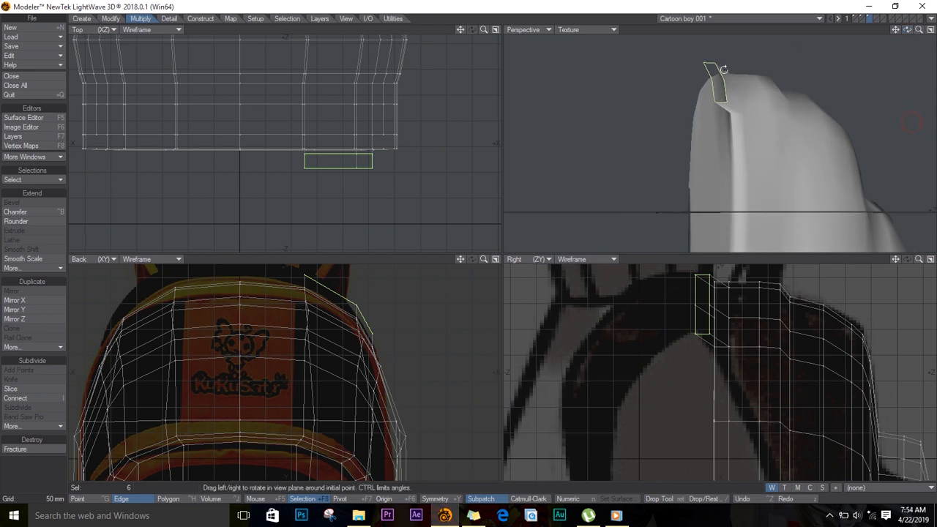
{"action": "left_click_drag", "start_coordinate": [723, 70], "coordinate": [693, 97]}
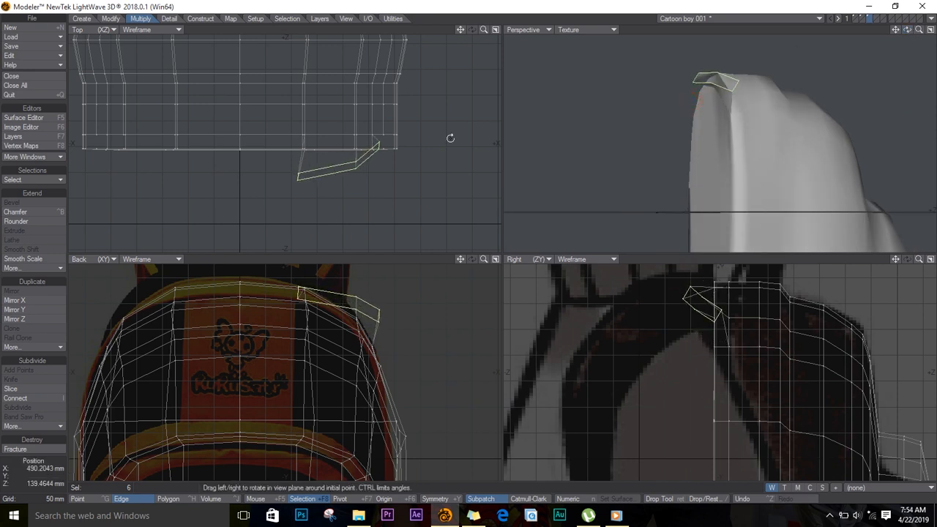
{"action": "left_click_drag", "start_coordinate": [360, 155], "coordinate": [360, 396]}
{"action": "key", "text": "h"}
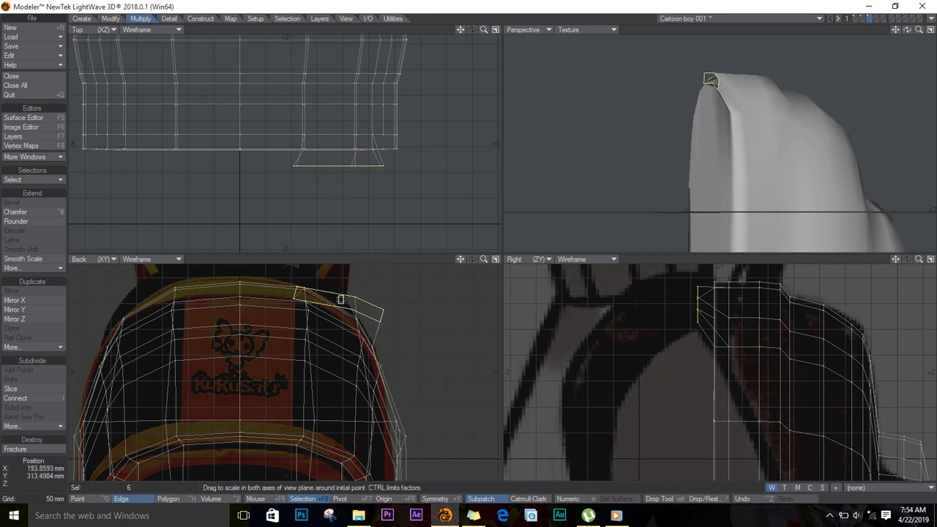
{"action": "key", "text": "y"}
{"action": "left_click_drag", "start_coordinate": [361, 326], "coordinate": [337, 309]}
{"action": "key", "text": "t"}
{"action": "key", "text": "h"}
{"action": "left_click_drag", "start_coordinate": [906, 30], "coordinate": [785, 11]}
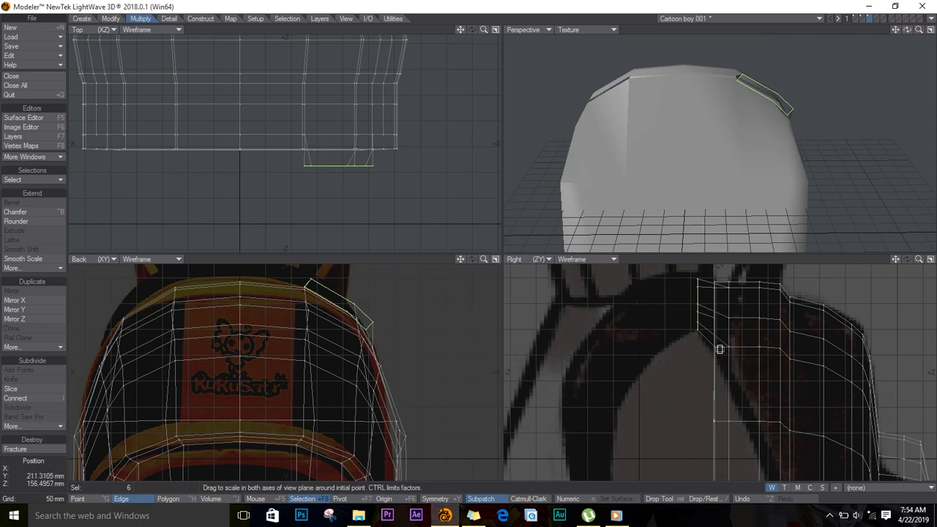
Expand the selection to the stub's connecting edges and try to shift its base points toward its front end
{"action": "key", "text": "shift+]"}
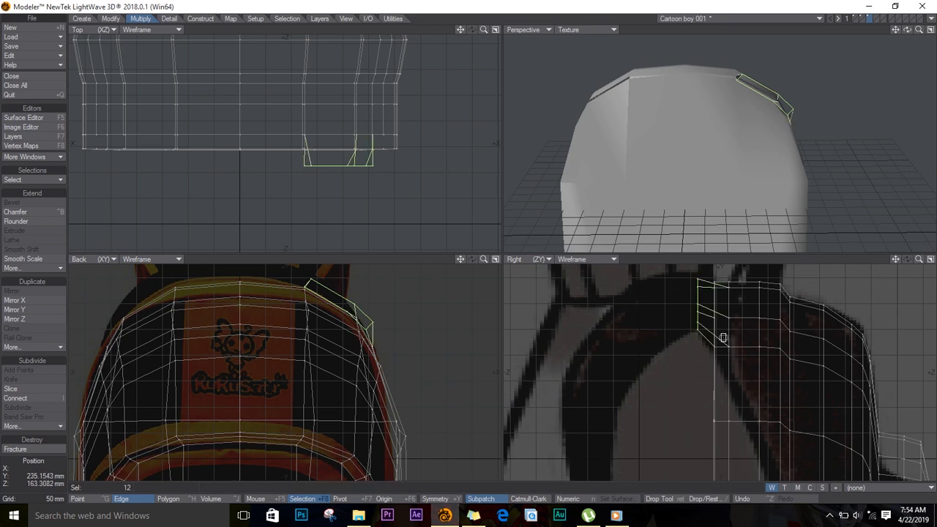
{"action": "key", "text": "t"}
{"action": "left_click_drag", "start_coordinate": [716, 345], "coordinate": [797, 446], "text": "ctrl+alt"}
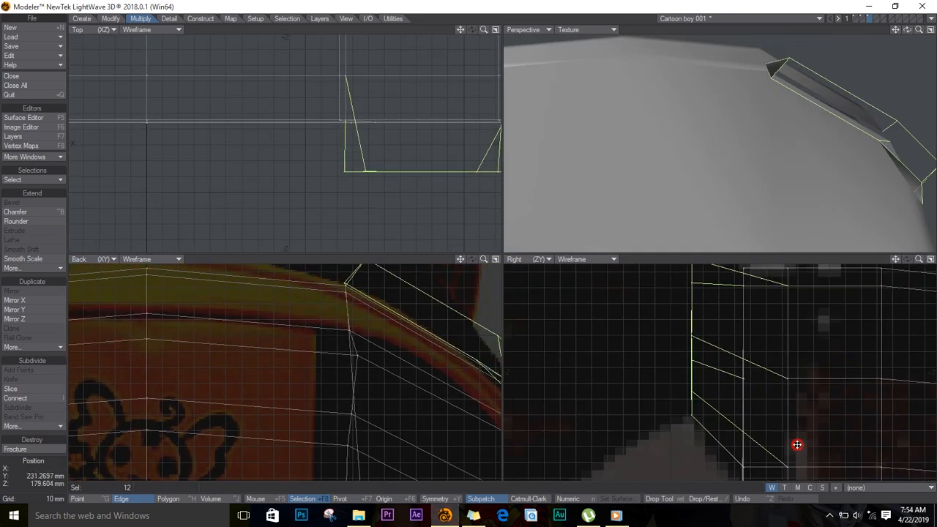
{"action": "left_click_drag", "start_coordinate": [789, 286], "coordinate": [694, 358], "text": "ctrl"}
{"action": "key", "text": "z"}
Show the boy's body with the backpack, check the strap stub against the shoulder, and return to the backpack layer alone
{"action": "left_click", "coordinate": [861, 18], "text": "shift"}
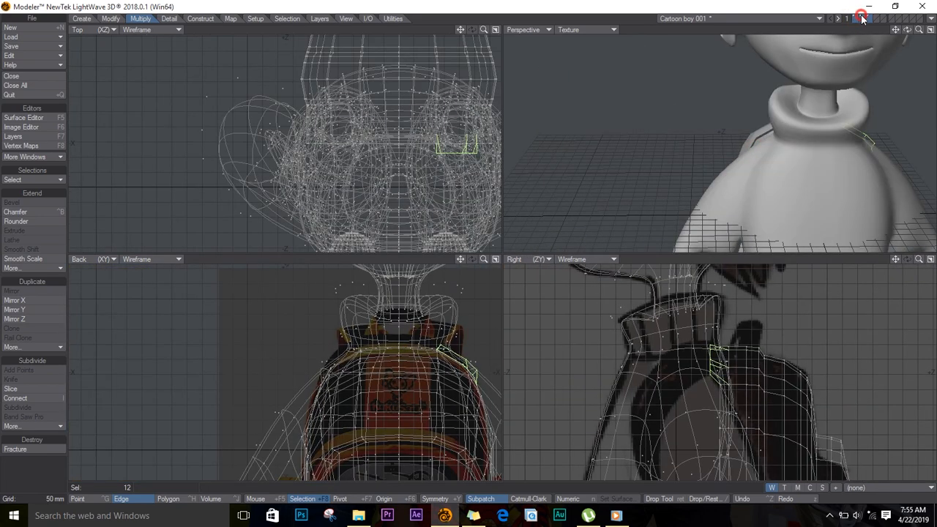
{"action": "key", "text": "a"}
{"action": "left_click_drag", "start_coordinate": [907, 30], "coordinate": [636, 84]}
{"action": "key", "text": "shift+a"}
{"action": "left_click", "coordinate": [867, 18]}
Move the stub's recessed base points forward in the top view to line up with the edge of the back panel
{"action": "key", "text": "t"}
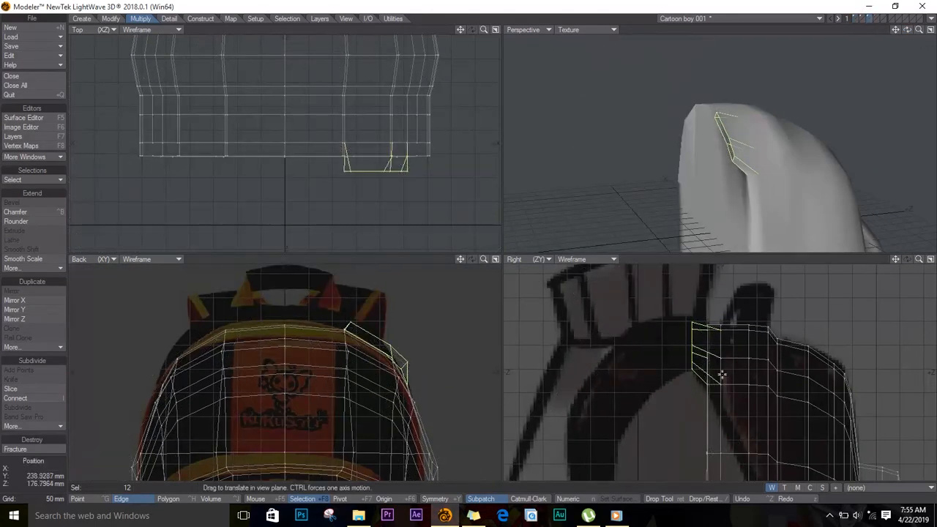
{"action": "scroll", "coordinate": [704, 360], "scroll_direction": "up", "scroll_amount": 4}
{"action": "scroll", "coordinate": [569, 227], "scroll_direction": "down", "scroll_amount": 1}
{"action": "key", "text": "g"}
{"action": "left_click_drag", "start_coordinate": [406, 138], "coordinate": [403, 164], "text": "ctrl"}
{"action": "left_click_drag", "start_coordinate": [439, 134], "coordinate": [444, 161], "text": "ctrl"}
{"action": "left_click_drag", "start_coordinate": [299, 131], "coordinate": [297, 159], "text": "ctrl"}
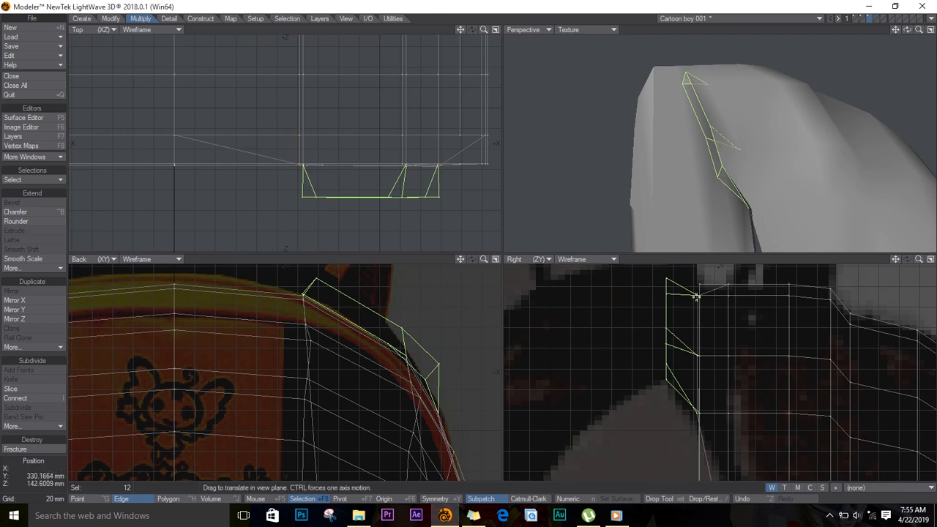
Adjust the heights of the stub's base points in the side view so they line up with its front points
{"action": "left_click_drag", "start_coordinate": [696, 297], "coordinate": [698, 287]}
{"action": "left_click_drag", "start_coordinate": [698, 356], "coordinate": [700, 357]}
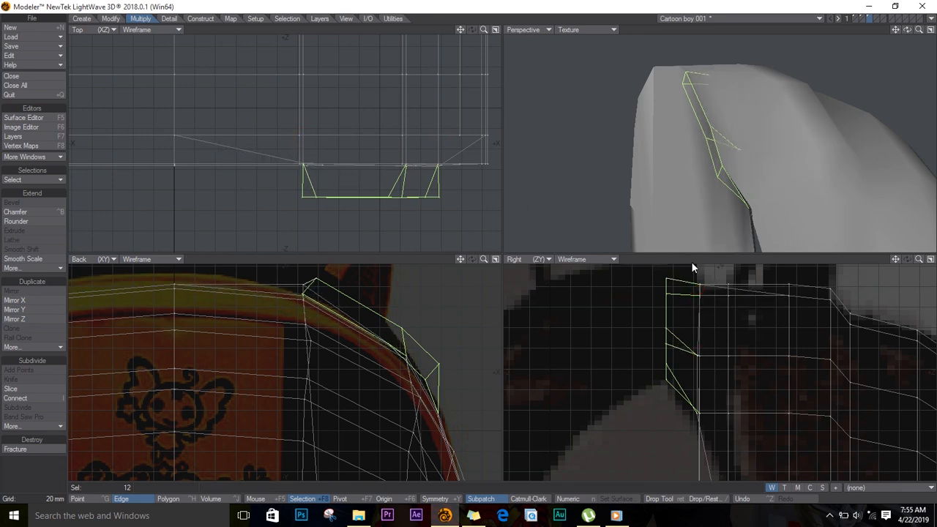
{"action": "left_click_drag", "start_coordinate": [694, 358], "coordinate": [699, 351]}
{"action": "left_click_drag", "start_coordinate": [699, 293], "coordinate": [698, 289]}
{"action": "left_click_drag", "start_coordinate": [697, 413], "coordinate": [700, 387]}
{"action": "left_click_drag", "start_coordinate": [907, 29], "coordinate": [796, 19]}
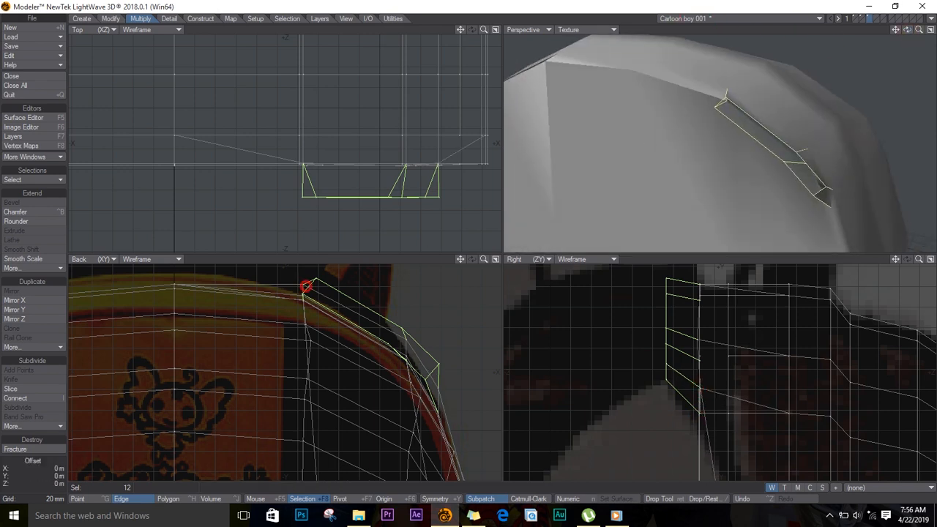
Reposition the stub's corner and middle points to form an even, thin cross-section that follows the upper corner's curve
{"action": "left_click_drag", "start_coordinate": [304, 303], "coordinate": [303, 305]}
{"action": "left_click_drag", "start_coordinate": [407, 361], "coordinate": [394, 356]}
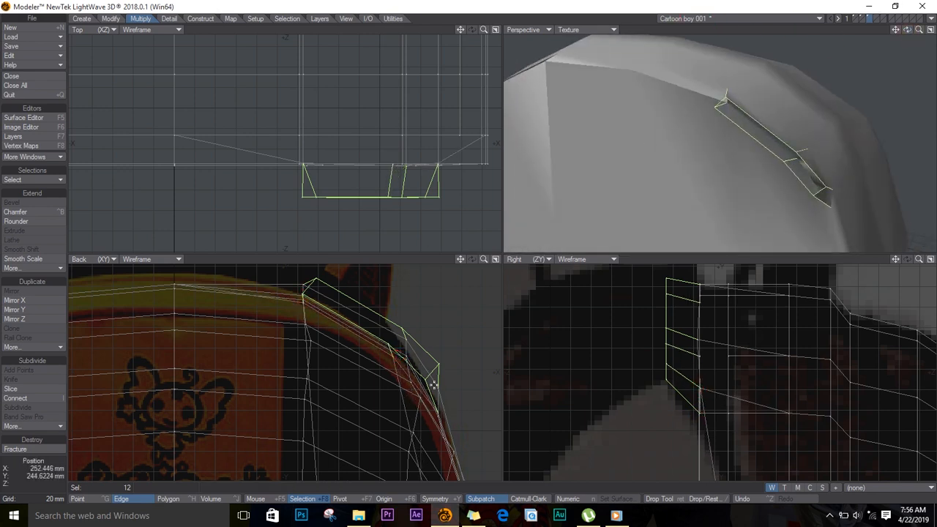
{"action": "left_click_drag", "start_coordinate": [435, 386], "coordinate": [441, 388]}
{"action": "left_click_drag", "start_coordinate": [306, 284], "coordinate": [311, 281]}
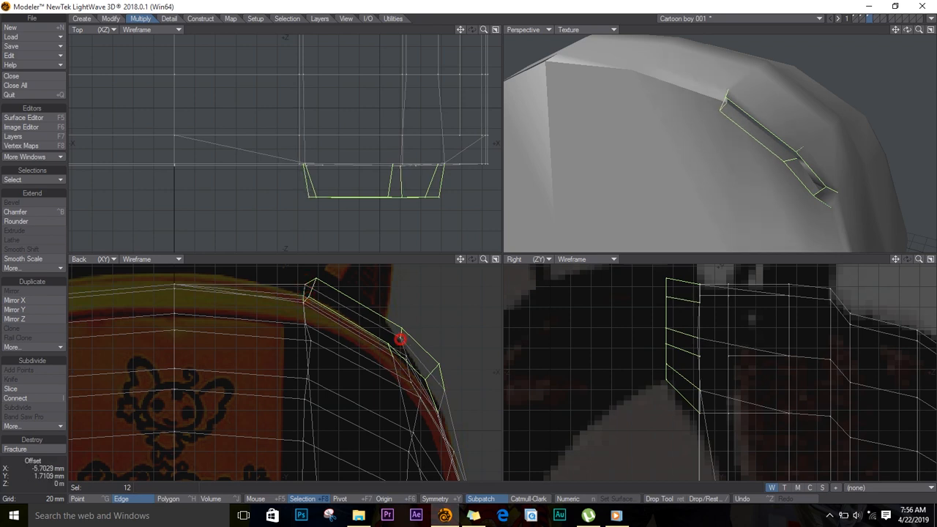
{"action": "mouse_move", "coordinate": [440, 367]}
{"action": "left_mouse_down"}
{"action": "mouse_move", "coordinate": [434, 389]}
{"action": "mouse_move", "coordinate": [438, 371]}
{"action": "left_mouse_up"}
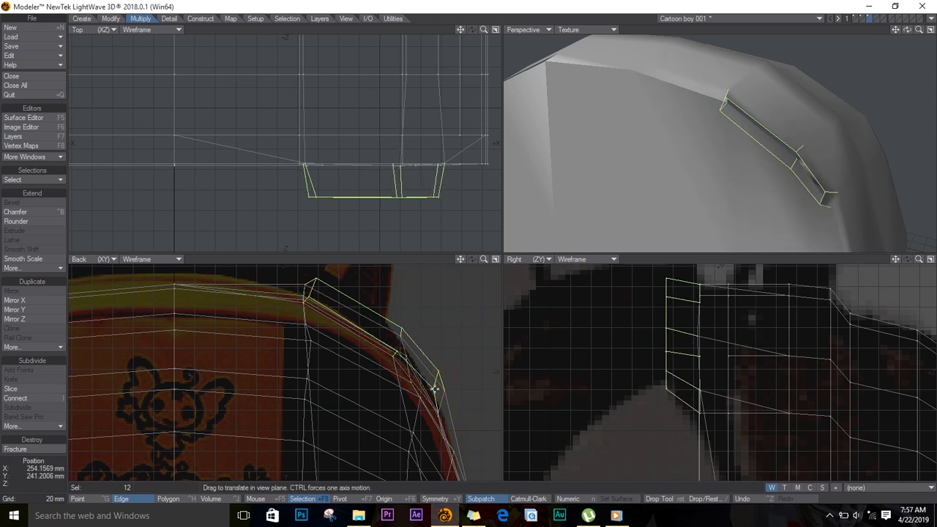
{"action": "mouse_move", "coordinate": [309, 285]}
{"action": "left_mouse_down"}
{"action": "mouse_move", "coordinate": [325, 283]}
{"action": "mouse_move", "coordinate": [311, 297]}
{"action": "left_mouse_up"}
{"action": "mouse_move", "coordinate": [400, 331]}
{"action": "left_mouse_down"}
{"action": "mouse_move", "coordinate": [396, 352]}
{"action": "mouse_move", "coordinate": [404, 327]}
{"action": "left_mouse_up"}
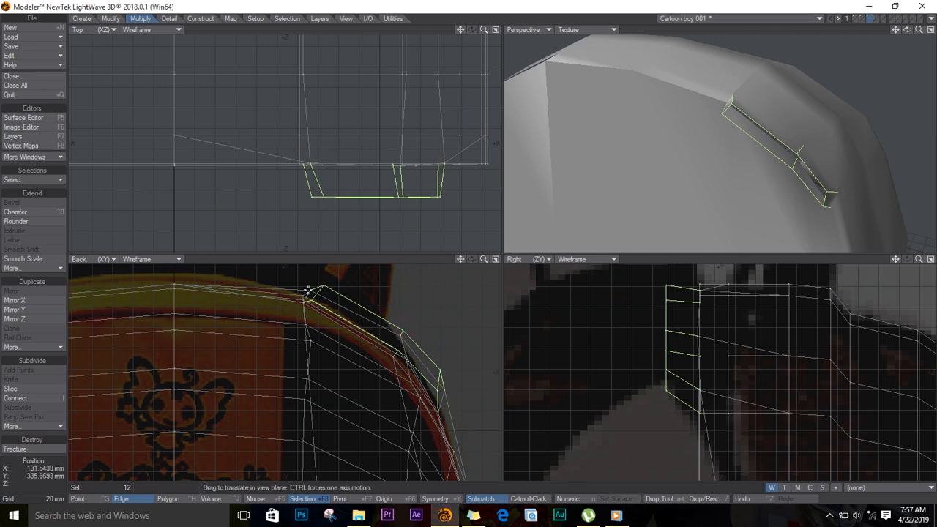
{"action": "left_click_drag", "start_coordinate": [310, 161], "coordinate": [313, 160]}
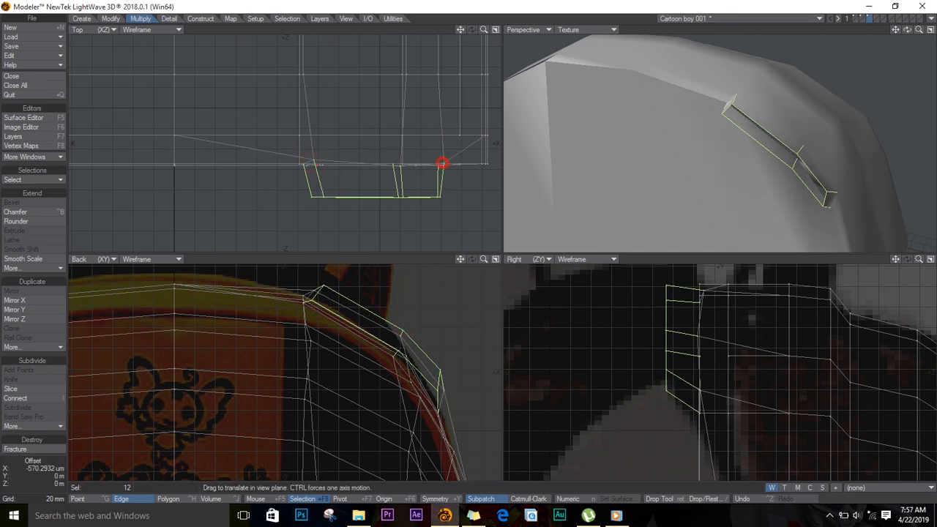
{"action": "left_click_drag", "start_coordinate": [442, 163], "coordinate": [444, 162]}
Extend the strap's front edges by another segment forward, following the shoulder in the side reference
{"action": "left_click_drag", "start_coordinate": [907, 30], "coordinate": [871, 155]}
{"action": "left_click_drag", "start_coordinate": [678, 349], "coordinate": [636, 339], "text": "ctrl+alt"}
{"action": "key", "text": "t"}
{"action": "key", "text": "e"}
{"action": "key", "text": "t"}
{"action": "key", "text": "h"}
{"action": "key", "text": "t"}
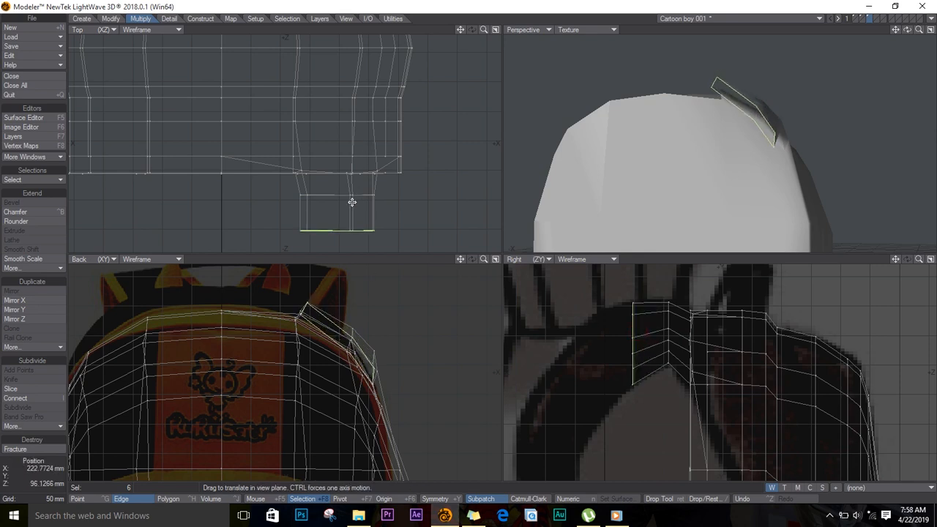
Select the edges of the strap's front segment and scale them in the top view to about 112% by 104%
{"action": "key", "text": "slash"}
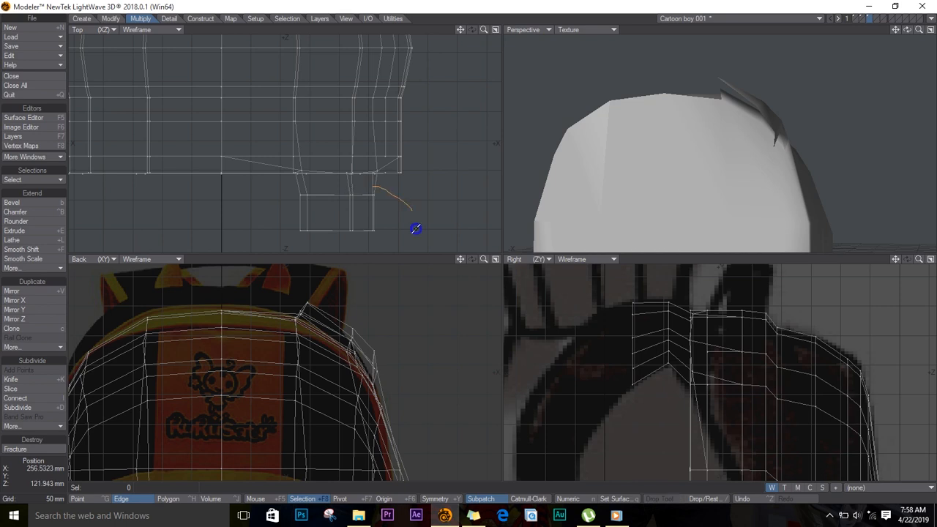
{"action": "right_click_drag", "start_coordinate": [415, 228], "coordinate": [293, 183]}
{"action": "key", "text": "h"}
{"action": "left_click_drag", "start_coordinate": [337, 207], "coordinate": [344, 205]}
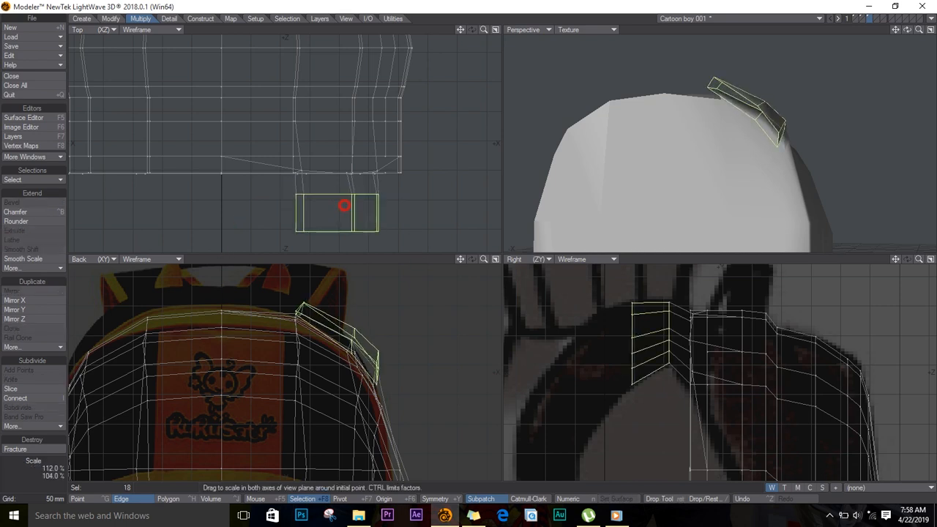
{"action": "left_click_drag", "start_coordinate": [907, 34], "coordinate": [845, 106]}
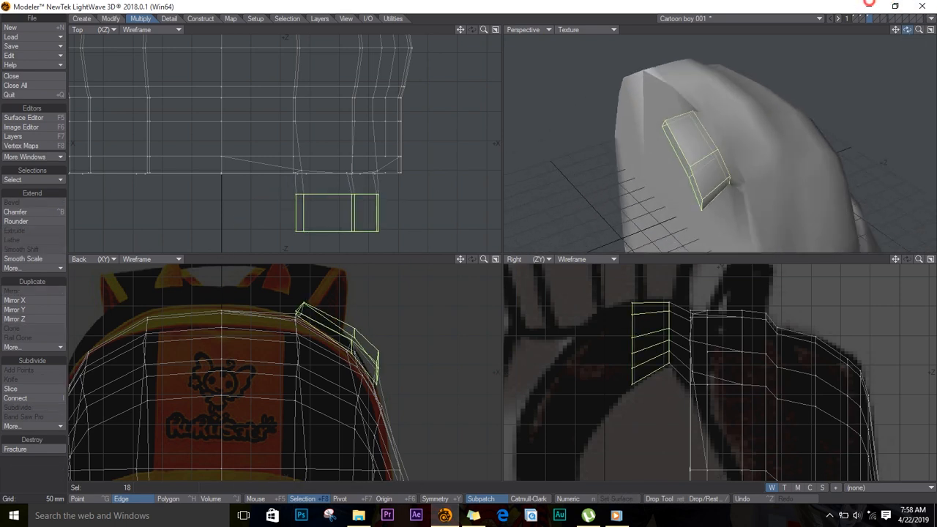
Reduce the selection to the strap's front end and extend a segment that bends downward over the shoulder
{"action": "key", "text": "shift+bracketleft"}
{"action": "key", "text": "h"}
{"action": "left_click_drag", "start_coordinate": [636, 316], "coordinate": [599, 355]}
{"action": "key", "text": "t"}
{"action": "key", "text": "e"}
{"action": "key", "text": "t"}
{"action": "scroll", "coordinate": [594, 395], "scroll_direction": "down", "scroll_amount": 2}
{"action": "left_click_drag", "start_coordinate": [598, 388], "coordinate": [612, 327], "text": "alt"}
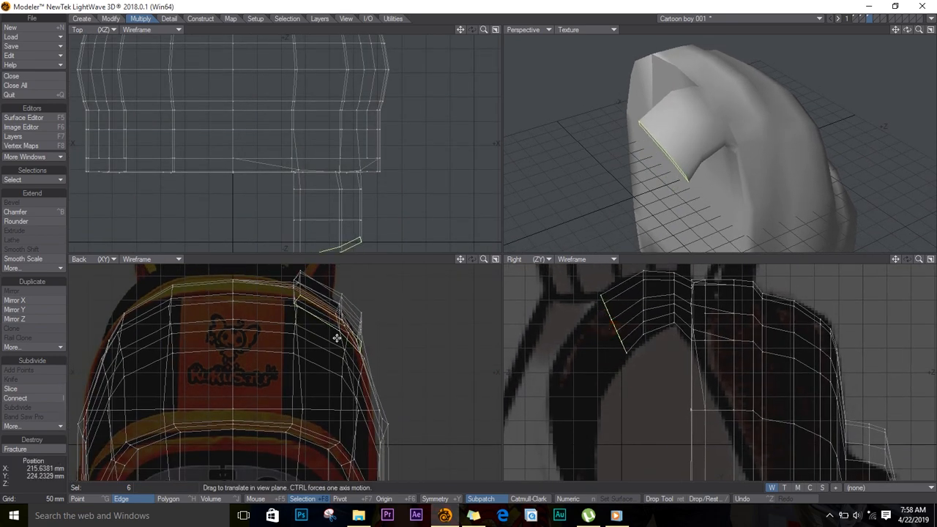
Add another strap segment along the side reference and rotate and scale its end to match the strap's curve
{"action": "key", "text": "e"}
{"action": "key", "text": "t"}
{"action": "left_click_drag", "start_coordinate": [614, 329], "coordinate": [556, 358]}
{"action": "key", "text": "y"}
{"action": "left_click_drag", "start_coordinate": [631, 249], "coordinate": [713, 110], "text": "alt"}
{"action": "left_click_drag", "start_coordinate": [639, 401], "coordinate": [644, 344], "text": "alt"}
{"action": "key", "text": "h"}
{"action": "left_click_drag", "start_coordinate": [581, 326], "coordinate": [573, 338]}
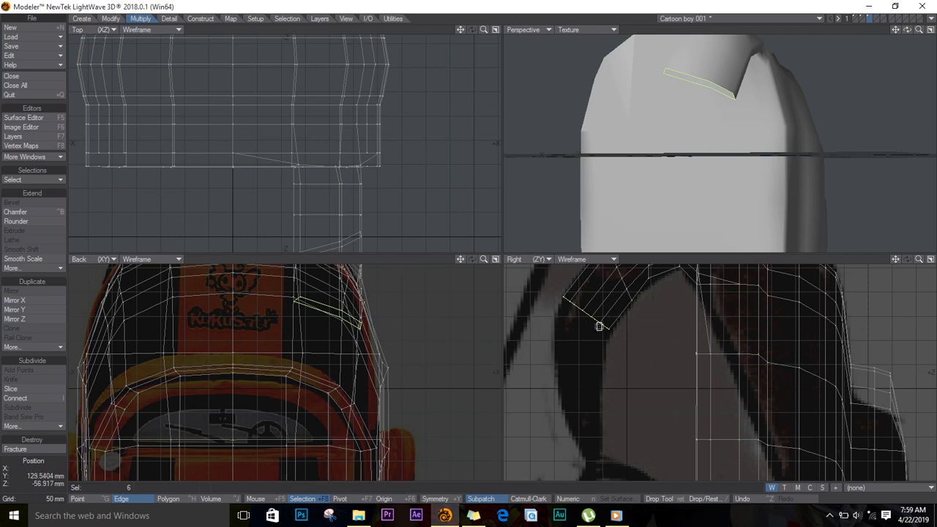
Continue the strap down the chest along the side reference and scale its end to about 77% by 97% in the back view
{"action": "left_click_drag", "start_coordinate": [598, 324], "coordinate": [594, 368]}
{"action": "key", "text": "t"}
{"action": "scroll", "coordinate": [376, 223], "scroll_direction": "down", "scroll_amount": 2}
{"action": "left_click_drag", "start_coordinate": [376, 223], "coordinate": [336, 145], "text": "alt"}
{"action": "key", "text": "h"}
{"action": "left_click_drag", "start_coordinate": [316, 188], "coordinate": [315, 186]}
{"action": "key", "text": "t"}
{"action": "left_click_drag", "start_coordinate": [679, 367], "coordinate": [687, 414]}
{"action": "key", "text": "h"}
{"action": "left_click_drag", "start_coordinate": [302, 415], "coordinate": [304, 415]}
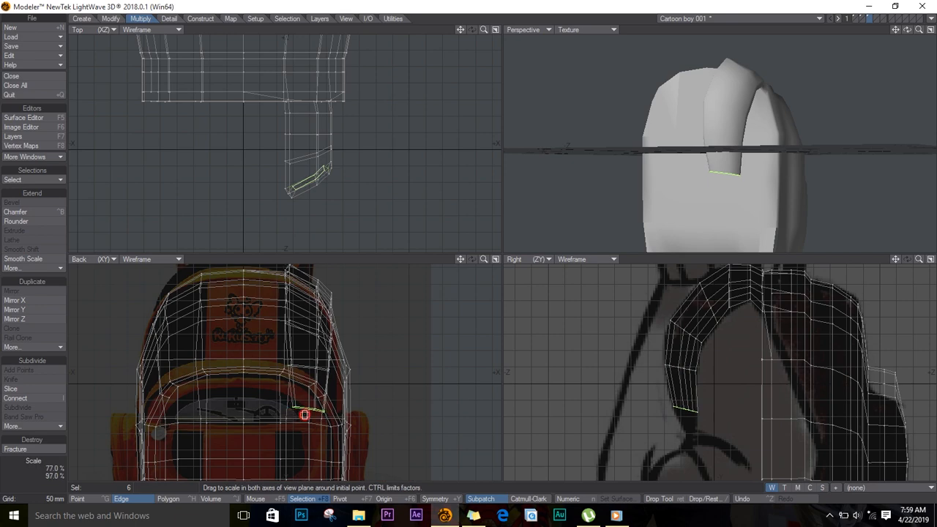
Extend the strap further down toward the armpit, rotate its end, and shift it outward in the back view
{"action": "key", "text": "t"}
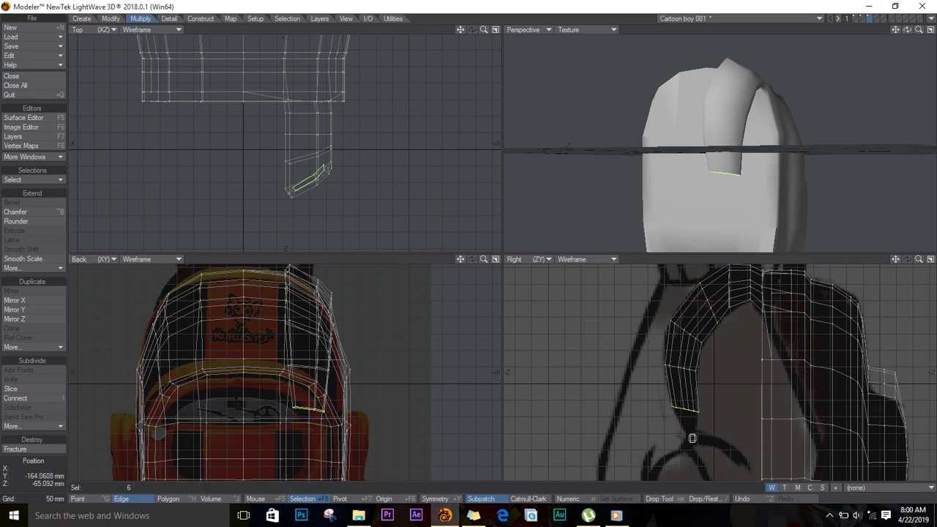
{"action": "left_click_drag", "start_coordinate": [672, 370], "coordinate": [686, 423]}
{"action": "key", "text": "h"}
{"action": "left_click_drag", "start_coordinate": [699, 467], "coordinate": [529, 347], "text": "alt"}
{"action": "key", "text": "y"}
{"action": "key", "text": "t"}
{"action": "left_click_drag", "start_coordinate": [297, 359], "coordinate": [315, 357]}
Try shifting the strap's lower end further outward in the back view, and undo the last two changes
{"action": "key", "text": "shift+bracketright"}
{"action": "left_click_drag", "start_coordinate": [314, 329], "coordinate": [340, 370]}
{"action": "scroll", "coordinate": [319, 329], "scroll_direction": "down", "scroll_amount": 2}
{"action": "key", "text": "slash"}
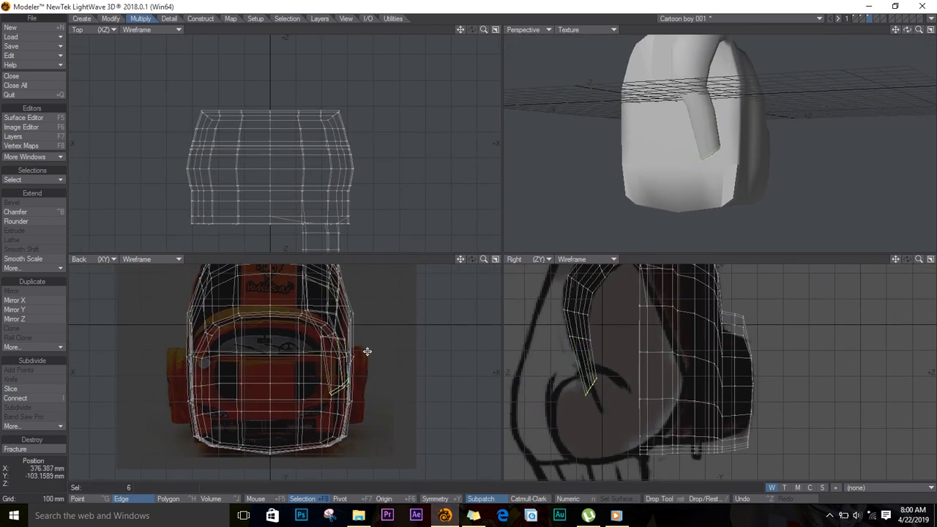
{"action": "key", "text": "ctrl+z"}
{"action": "key", "text": "ctrl+z"}
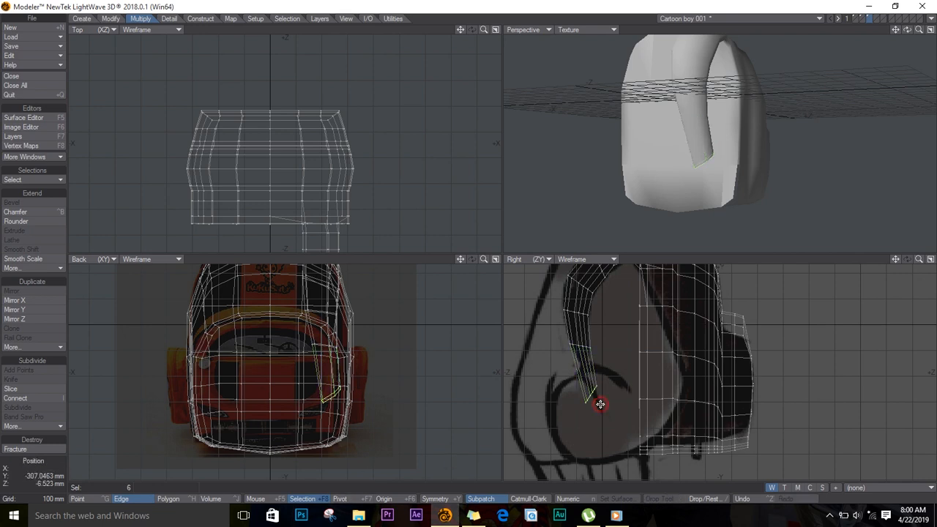
Extend the strap toward the bag's lower corner along the side reference, and rotate its whole end loop in the back view
{"action": "key", "text": "y"}
{"action": "mouse_move", "coordinate": [600, 404]}
{"action": "left_mouse_down"}
{"action": "mouse_move", "coordinate": [627, 368]}
{"action": "mouse_move", "coordinate": [646, 383]}
{"action": "mouse_move", "coordinate": [611, 427]}
{"action": "mouse_move", "coordinate": [613, 416]}
{"action": "left_mouse_up"}
{"action": "key", "text": "t"}
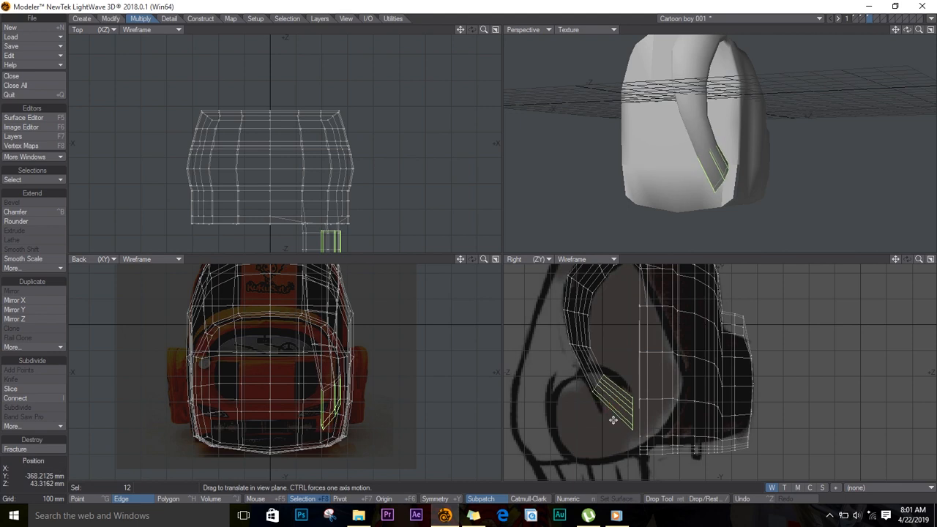
{"action": "key", "text": "y"}
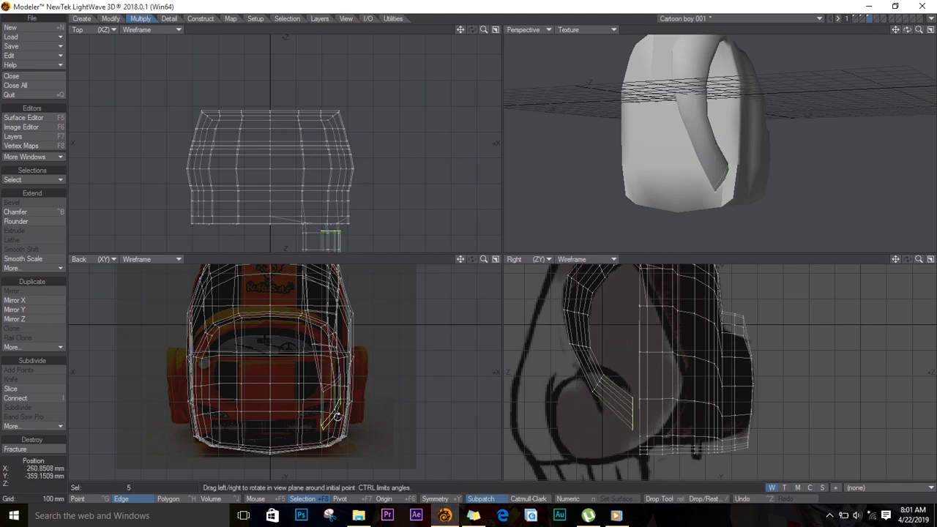
{"action": "left_click", "coordinate": [42, 180]}
{"action": "mouse_move", "coordinate": [336, 413]}
{"action": "left_mouse_down"}
{"action": "mouse_move", "coordinate": [322, 414]}
{"action": "mouse_move", "coordinate": [341, 412]}
{"action": "left_mouse_up"}
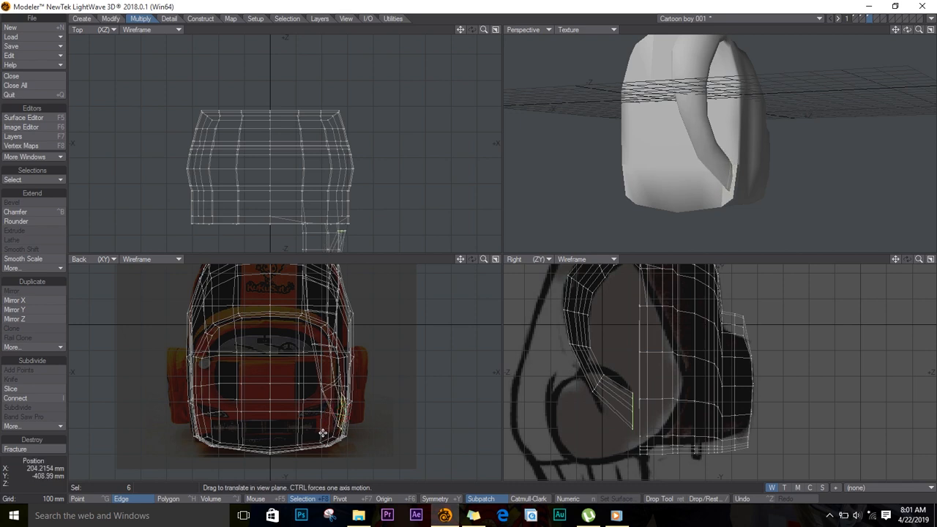
Scale the strap's end to about 128% by 122% in the back view and move it against the bag's lower corner
{"action": "key", "text": "h"}
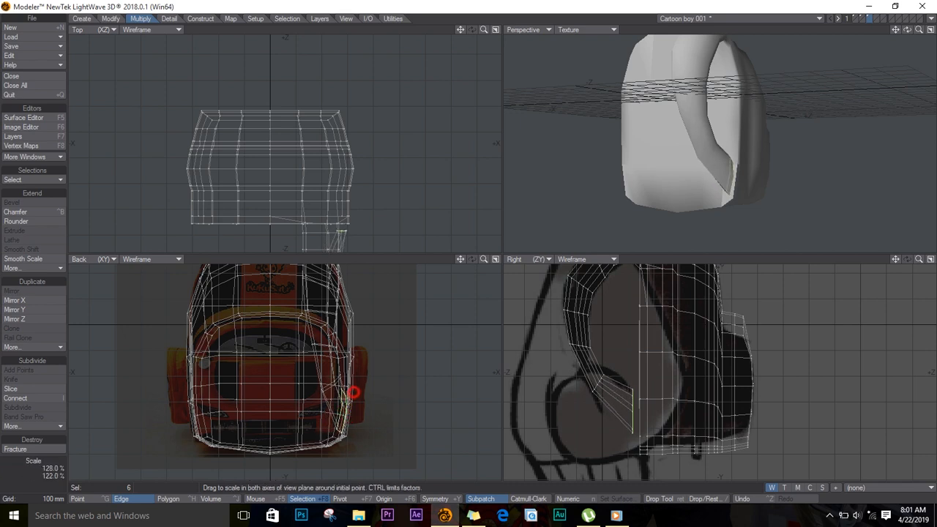
{"action": "key", "text": "t"}
{"action": "left_click_drag", "start_coordinate": [641, 416], "coordinate": [651, 412]}
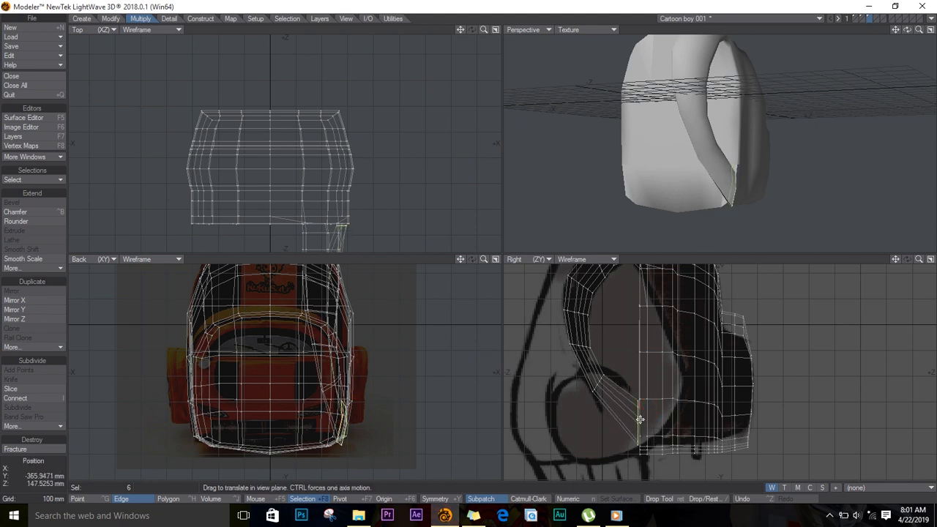
{"action": "left_click_drag", "start_coordinate": [347, 414], "coordinate": [418, 417]}
Reposition the strap's end points individually in the back view to line up with the opening in the bag's lower corner
{"action": "key", "text": "ctrl+t"}
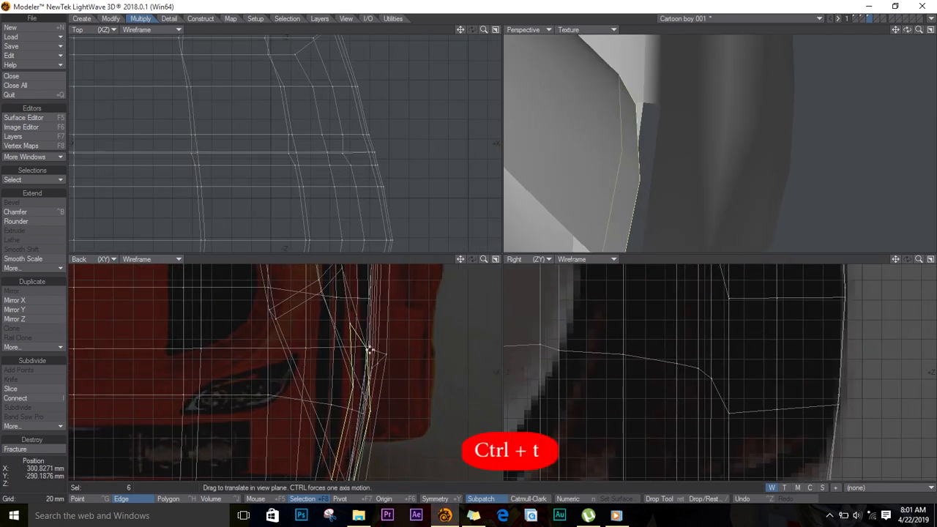
{"action": "left_click_drag", "start_coordinate": [366, 350], "coordinate": [361, 342]}
{"action": "left_click_drag", "start_coordinate": [358, 388], "coordinate": [366, 405]}
{"action": "mouse_move", "coordinate": [362, 420]}
{"action": "left_mouse_down", "text": "alt"}
{"action": "mouse_move", "coordinate": [376, 347]}
{"action": "mouse_move", "coordinate": [356, 412]}
{"action": "mouse_move", "coordinate": [345, 405]}
{"action": "mouse_move", "coordinate": [372, 416]}
{"action": "mouse_move", "coordinate": [359, 403]}
{"action": "left_mouse_up", "text": "alt"}
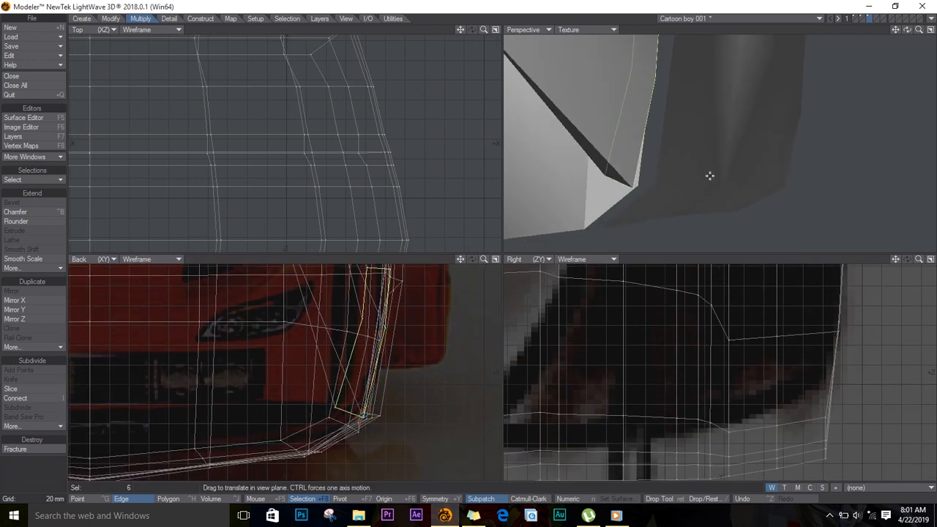
Display the perspective view as Textured Wire and weld the strap end's outer upper point to the bag's opening
{"action": "left_click_drag", "start_coordinate": [895, 29], "coordinate": [804, 51]}
{"action": "left_click", "coordinate": [585, 29]}
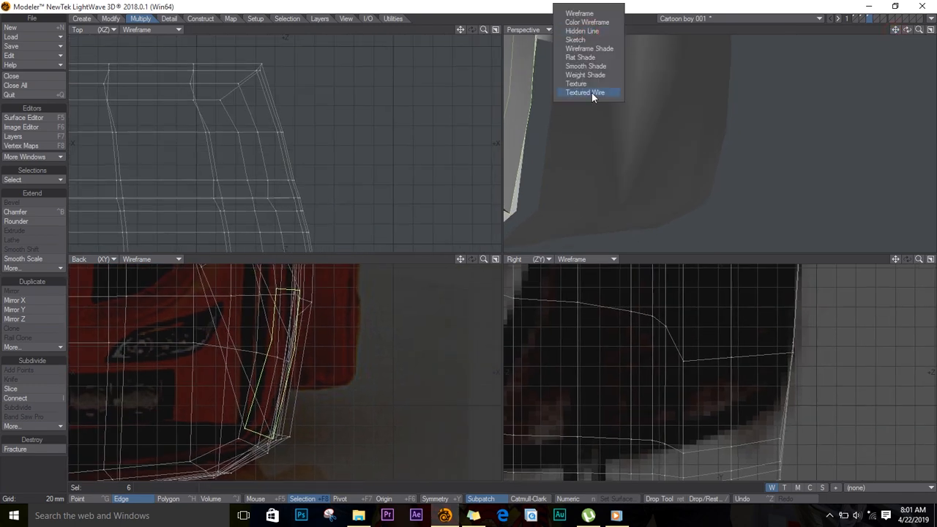
{"action": "left_click", "coordinate": [592, 92]}
{"action": "left_click_drag", "start_coordinate": [894, 30], "coordinate": [847, 51]}
{"action": "left_click", "coordinate": [86, 500]}
{"action": "key", "text": "space"}
{"action": "key", "text": "space"}
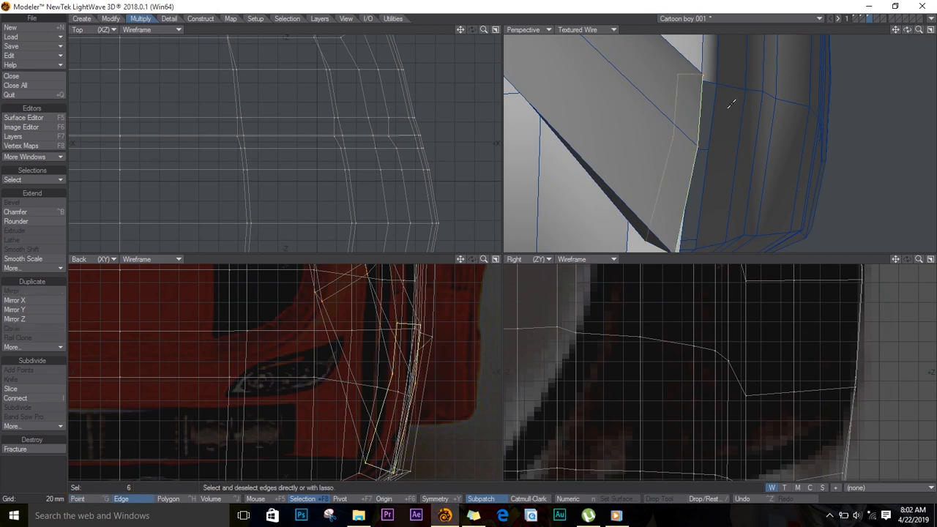
{"action": "left_click", "coordinate": [716, 85]}
{"action": "key", "text": "space"}
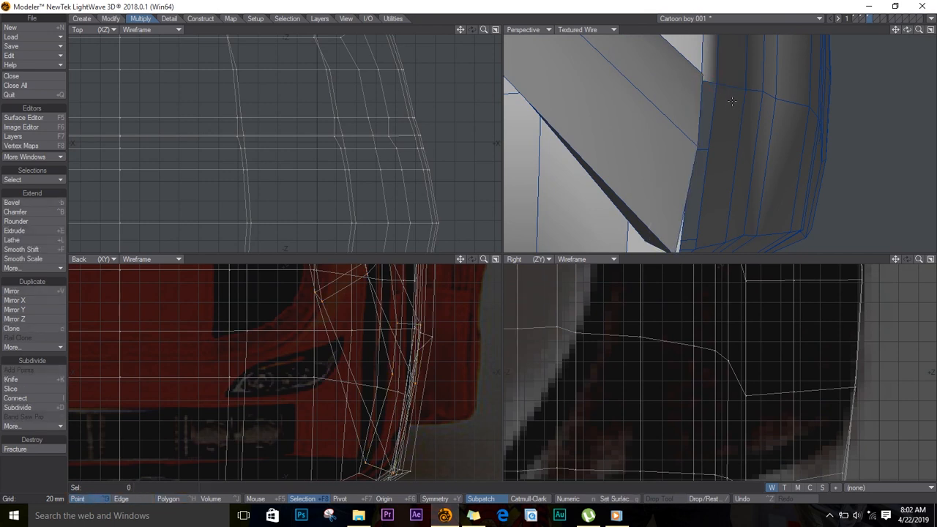
{"action": "key", "text": "ctrl+w"}
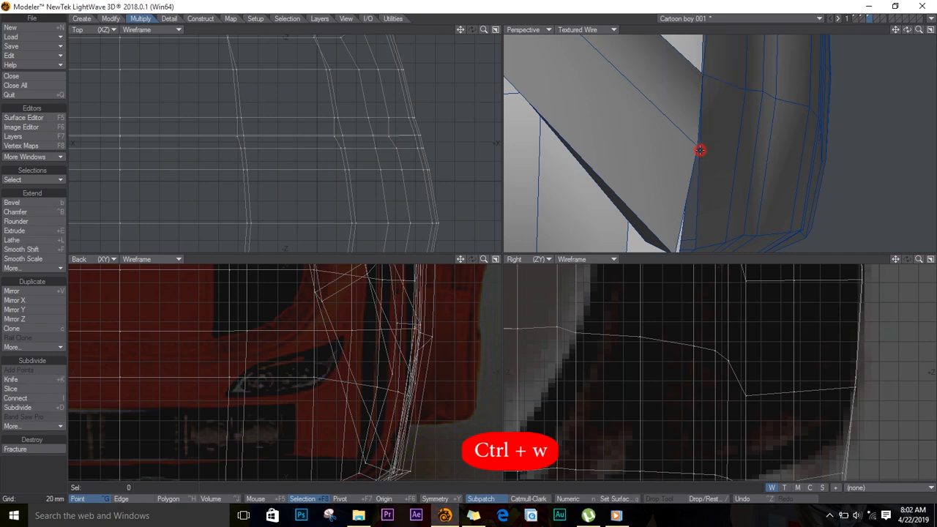
Weld the strap's lower end points to the matching points of the opening in the bag's lower corner
{"action": "left_click_drag", "start_coordinate": [895, 30], "coordinate": [899, 184]}
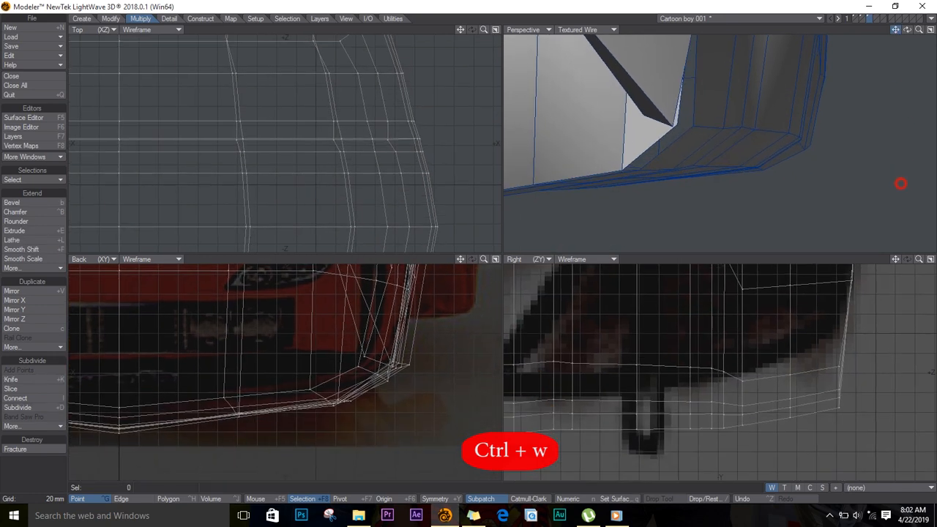
{"action": "left_click", "coordinate": [693, 125]}
{"action": "left_click_drag", "start_coordinate": [895, 30], "coordinate": [848, 59]}
{"action": "left_click", "coordinate": [674, 104], "text": "shift"}
{"action": "key", "text": "ctrl+w"}
{"action": "left_click", "coordinate": [669, 100]}
{"action": "left_click", "coordinate": [711, 41], "text": "shift"}
{"action": "key", "text": "ctrl+w"}
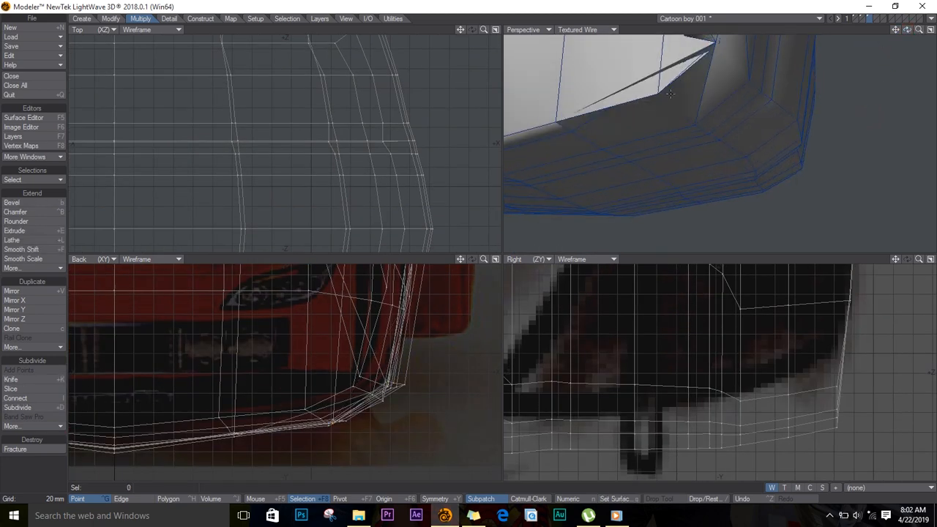
{"action": "left_click", "coordinate": [654, 90]}
{"action": "left_click", "coordinate": [682, 38], "text": "shift"}
{"action": "key", "text": "ctrl+w"}
Weld the remaining pair of end points on the other side of the strap joint
{"action": "left_click_drag", "start_coordinate": [905, 30], "coordinate": [650, 146]}
{"action": "left_click_drag", "start_coordinate": [906, 30], "coordinate": [782, 169]}
{"action": "left_click", "coordinate": [735, 183]}
{"action": "left_click", "coordinate": [730, 195], "text": "shift"}
{"action": "key", "text": "ctrl+w"}
Select the narrow polygon beside the strap joint and move its lower outer point up to the strap's middle edge
{"action": "key", "text": "space"}
{"action": "key", "text": "space"}
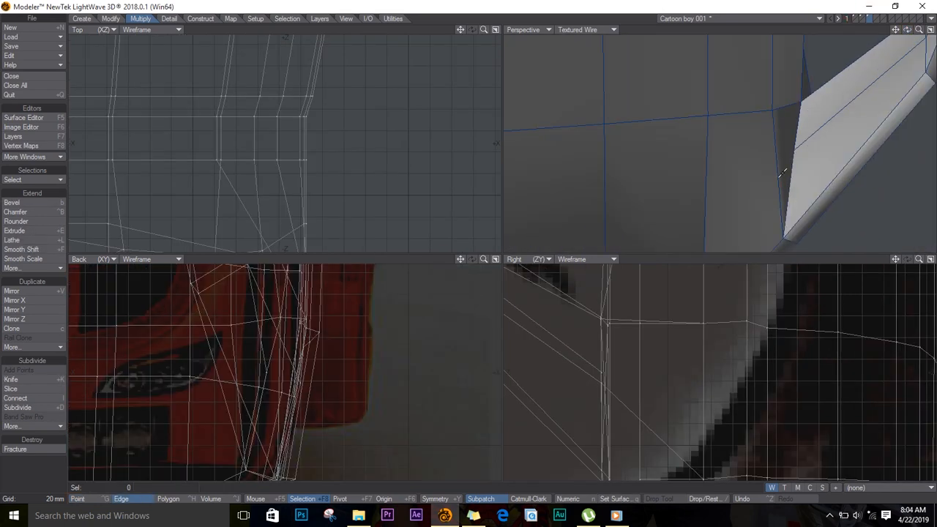
{"action": "left_click", "coordinate": [789, 147]}
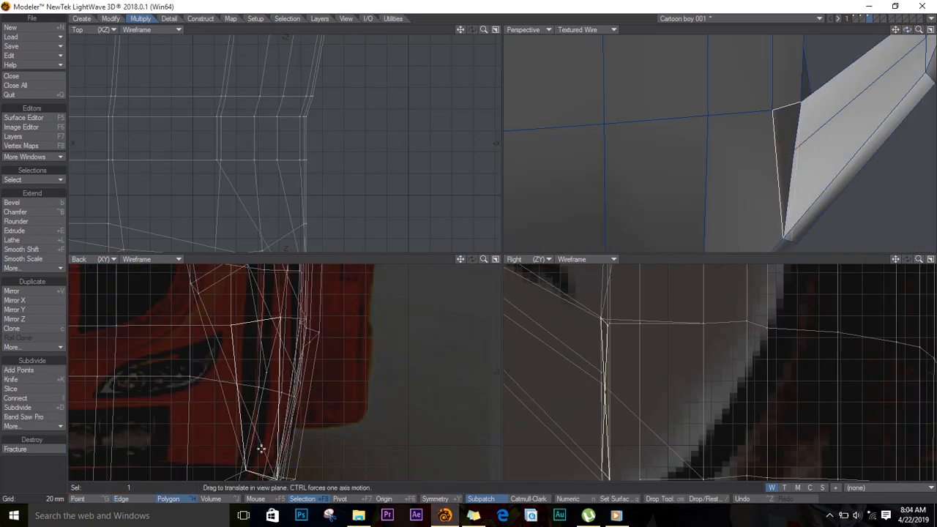
{"action": "key", "text": "space"}
{"action": "key", "text": "space"}
{"action": "left_click_drag", "start_coordinate": [280, 403], "coordinate": [279, 317], "text": "alt"}
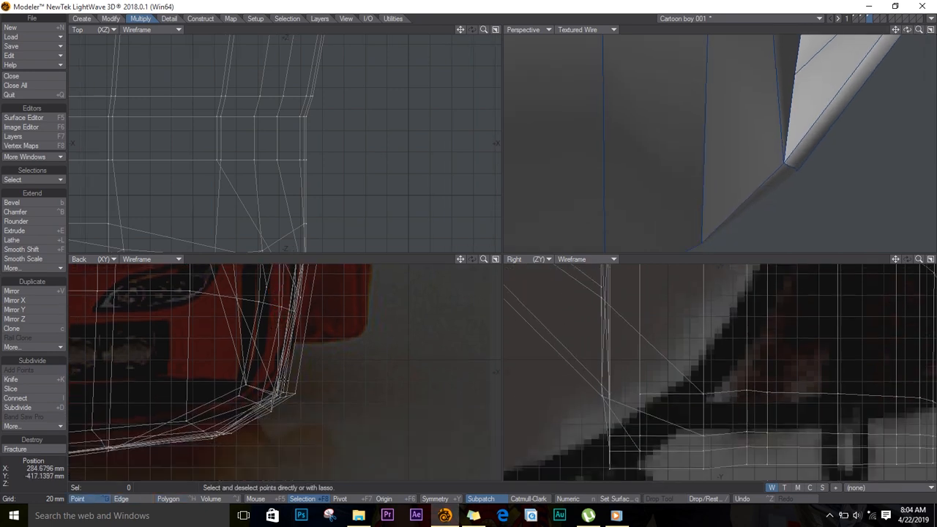
{"action": "key", "text": "space"}
{"action": "left_click", "coordinate": [785, 53]}
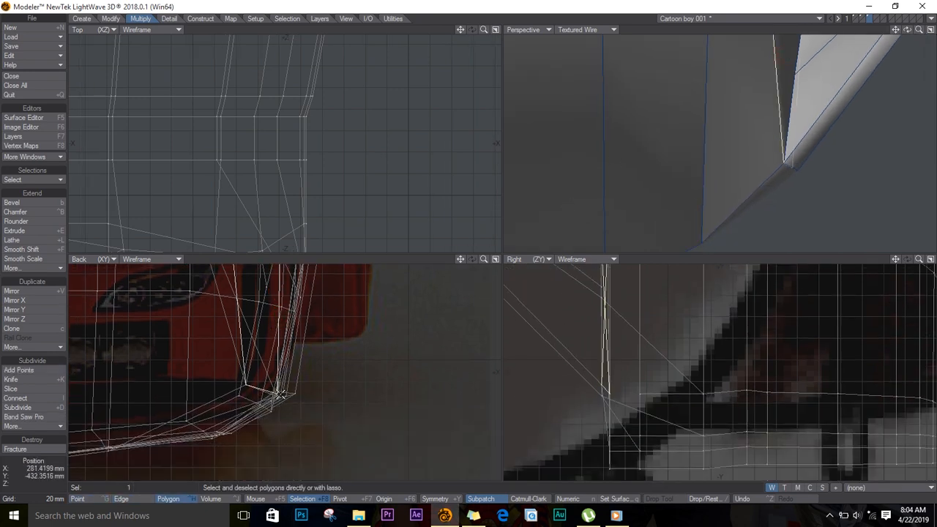
{"action": "key", "text": "ctrl+t"}
{"action": "left_click_drag", "start_coordinate": [280, 395], "coordinate": [263, 314]}
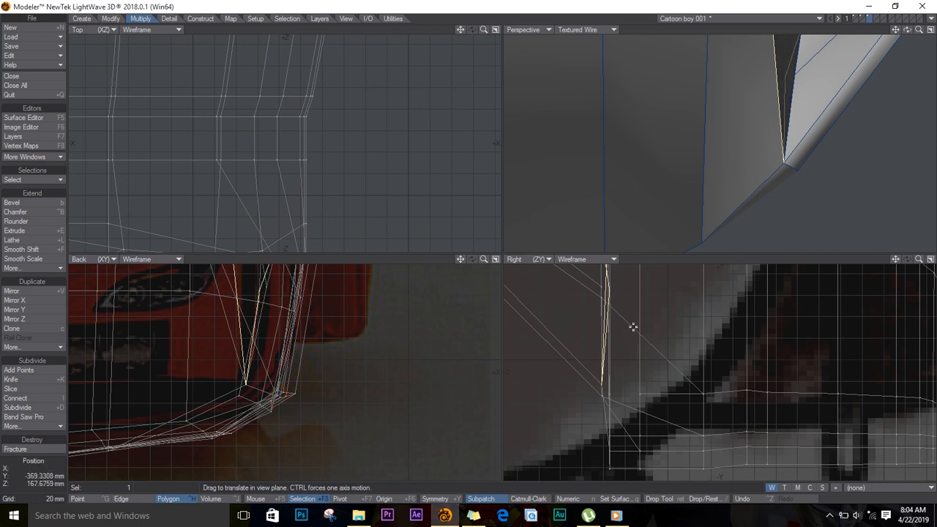
{"action": "left_click_drag", "start_coordinate": [607, 291], "coordinate": [611, 292]}
Weld the narrow polygon's moved point to the strap's middle end point
{"action": "left_click_drag", "start_coordinate": [896, 31], "coordinate": [800, 92]}
{"action": "key", "text": "space"}
{"action": "key", "text": "space"}
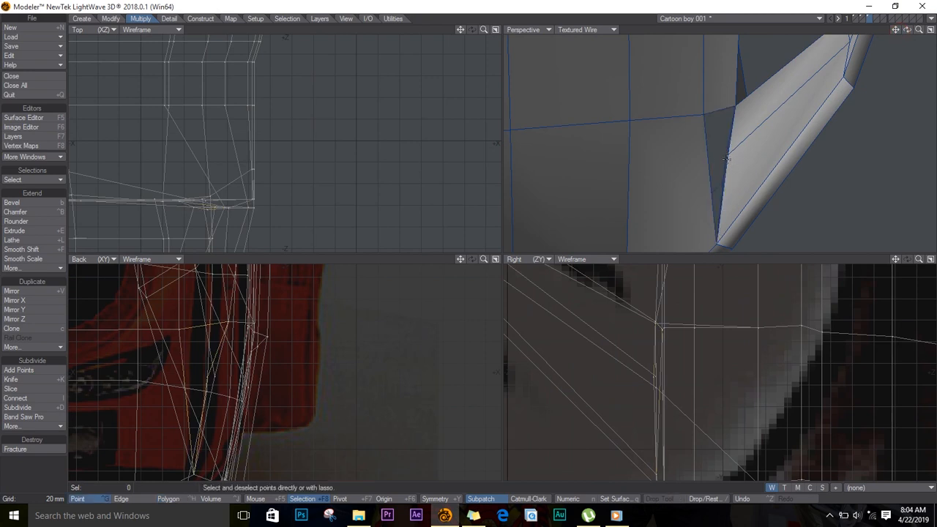
{"action": "left_click", "coordinate": [727, 156]}
{"action": "key", "text": "ctrl+w"}
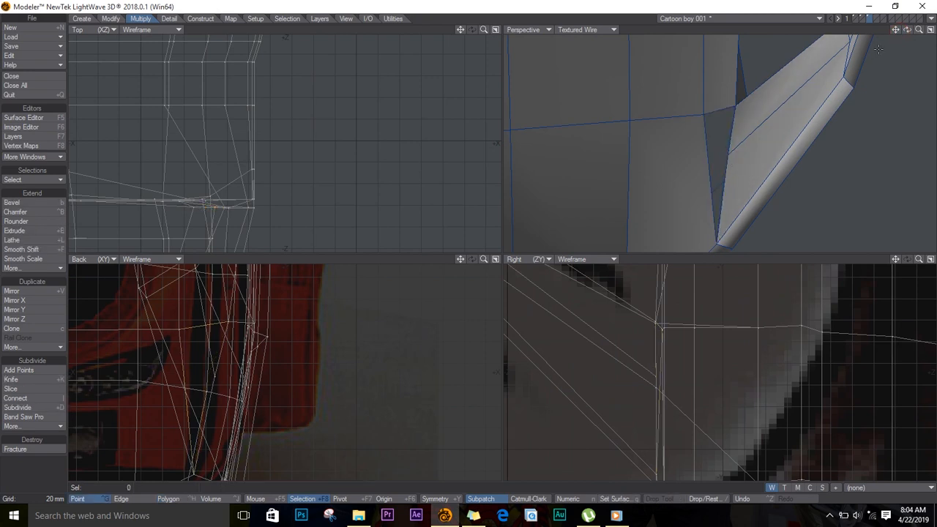
Flip the inward-facing polygon beside the strap joint
{"action": "left_click_drag", "start_coordinate": [906, 30], "coordinate": [702, 142]}
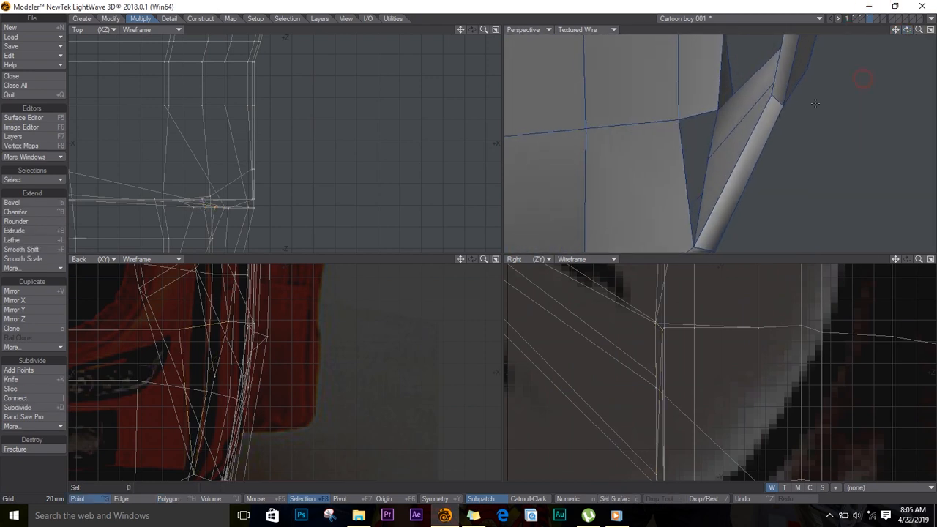
{"action": "key", "text": "ctrl+h"}
{"action": "left_click", "coordinate": [702, 142]}
{"action": "left_click", "coordinate": [689, 167]}
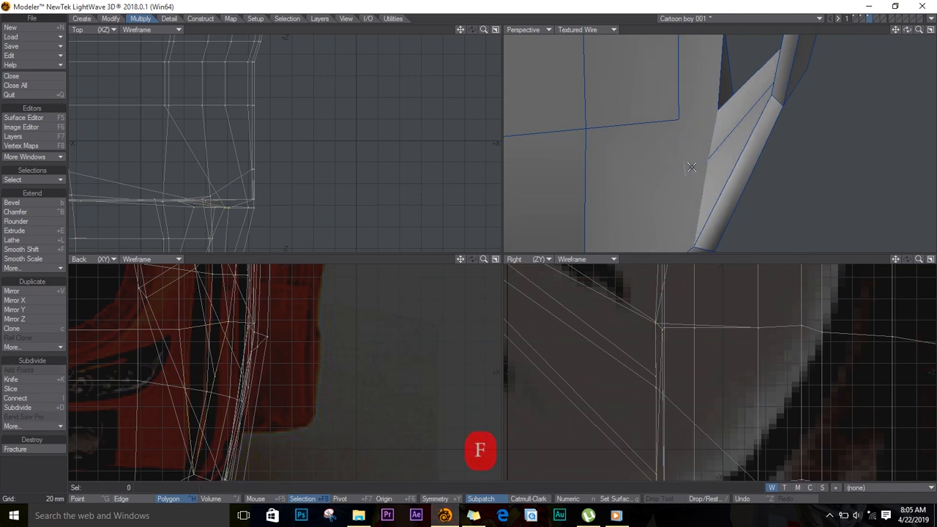
{"action": "left_click_drag", "start_coordinate": [660, 222], "coordinate": [591, 214], "text": "ctrl+alt"}
{"action": "left_click_drag", "start_coordinate": [908, 34], "coordinate": [874, 31]}
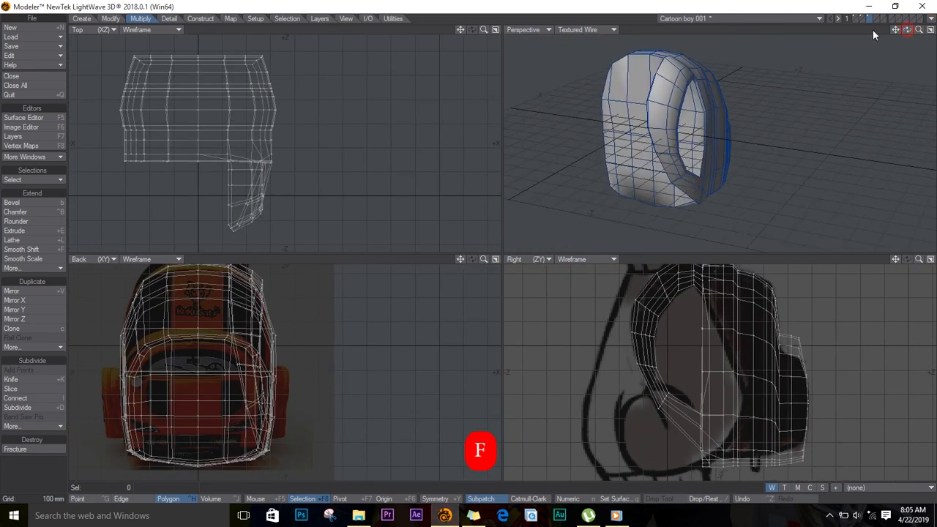
Show the body layer in the background and rotate the strap's shoulder edge loop slightly in the side view
{"action": "left_click", "coordinate": [856, 22]}
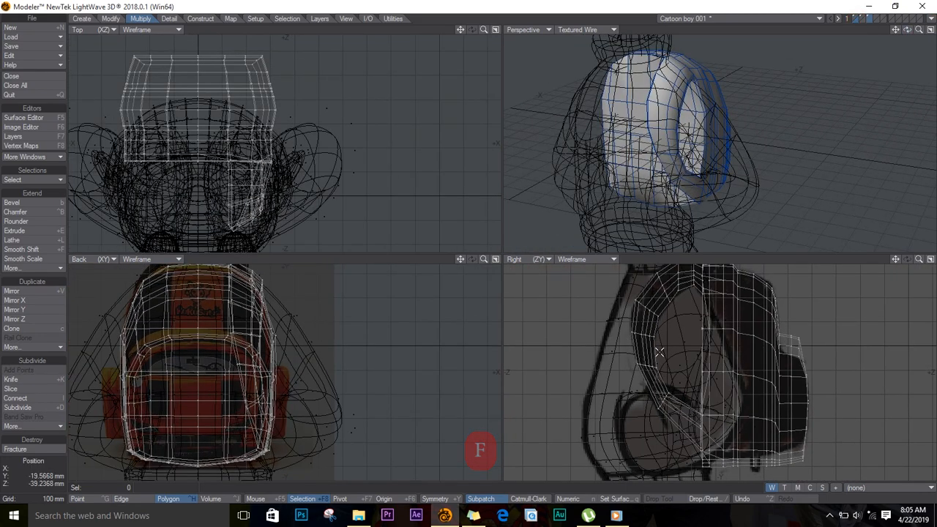
{"action": "left_click_drag", "start_coordinate": [659, 351], "coordinate": [686, 384], "text": "alt"}
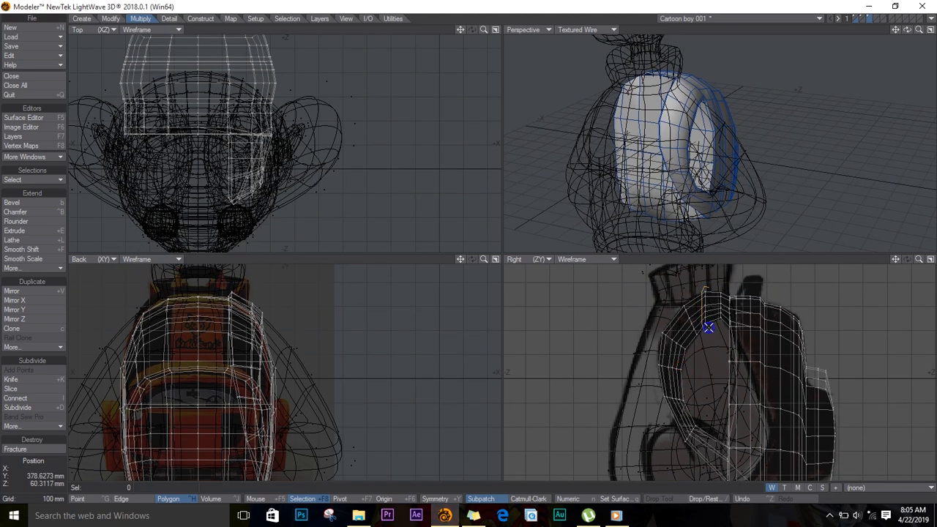
{"action": "key", "text": "ctrl+g"}
{"action": "right_click_drag", "start_coordinate": [706, 332], "coordinate": [711, 293]}
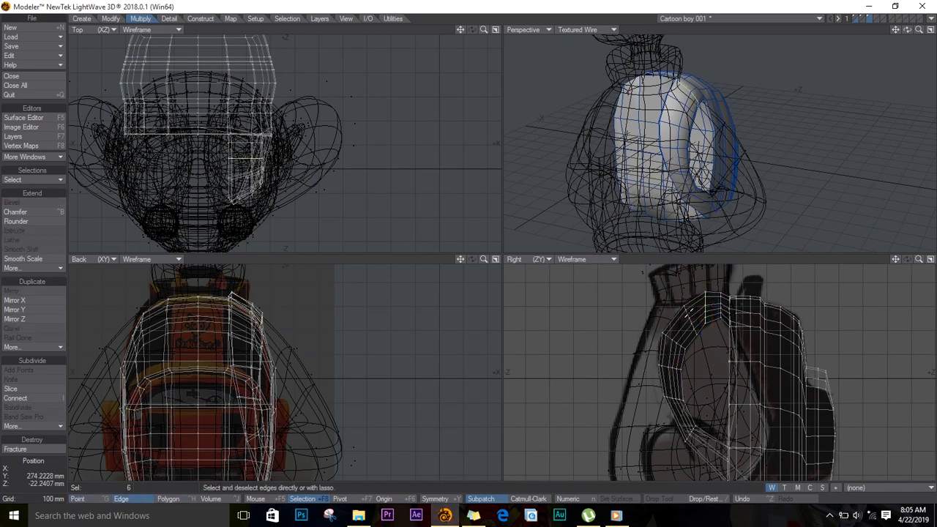
{"action": "key", "text": "y"}
{"action": "left_click_drag", "start_coordinate": [712, 307], "coordinate": [706, 308]}
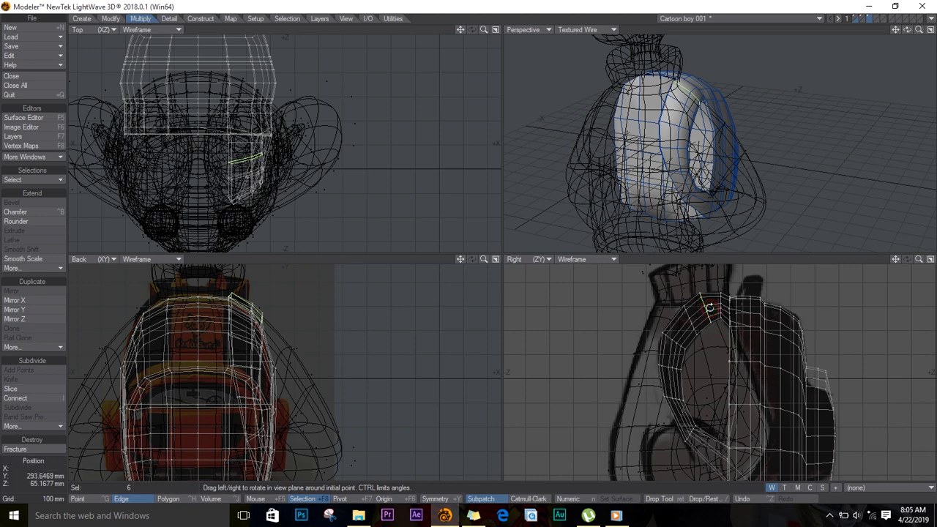
{"action": "key", "text": "Return"}
{"action": "key", "text": "slash"}
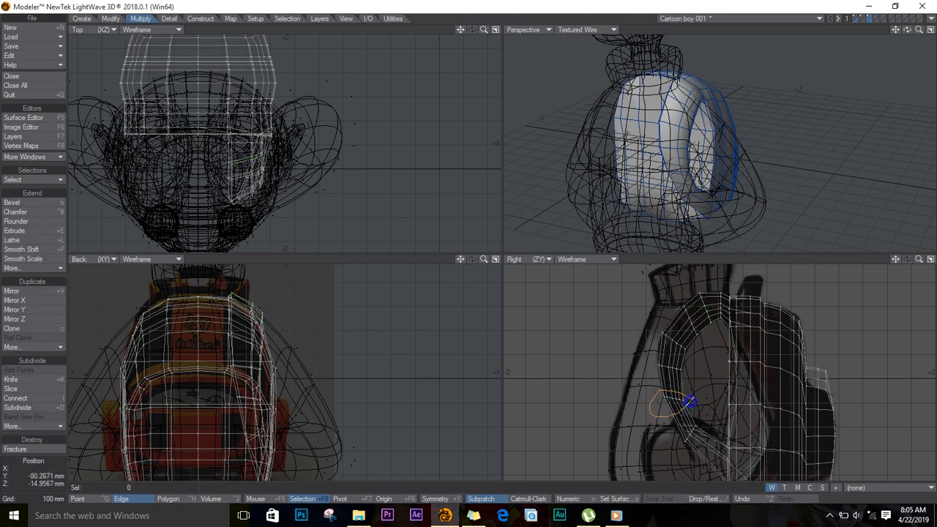
Rotate the strap's edge loop on the lower chest slightly in the side view to follow its curve
{"action": "right_click_drag", "start_coordinate": [690, 401], "coordinate": [682, 399]}
{"action": "key", "text": "y"}
{"action": "left_click_drag", "start_coordinate": [682, 399], "coordinate": [678, 401]}
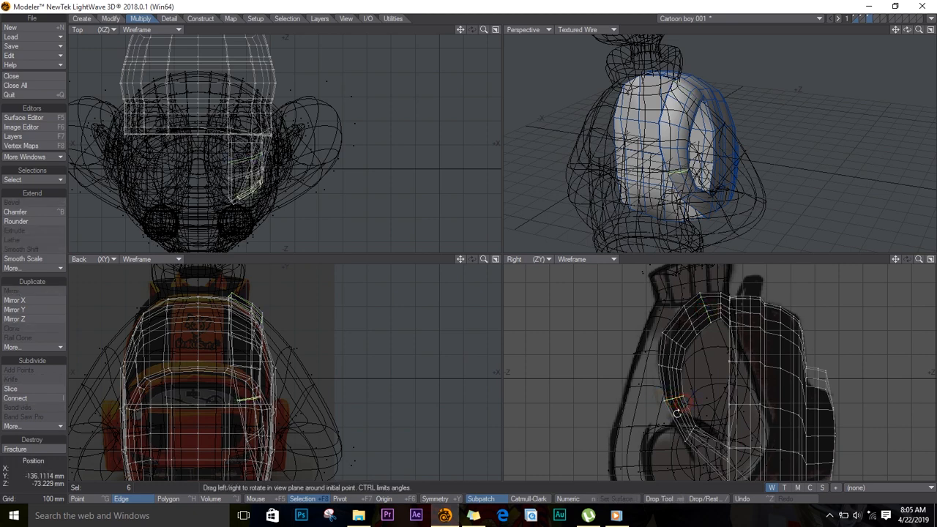
{"action": "key", "text": "Return"}
{"action": "key", "text": "slash"}
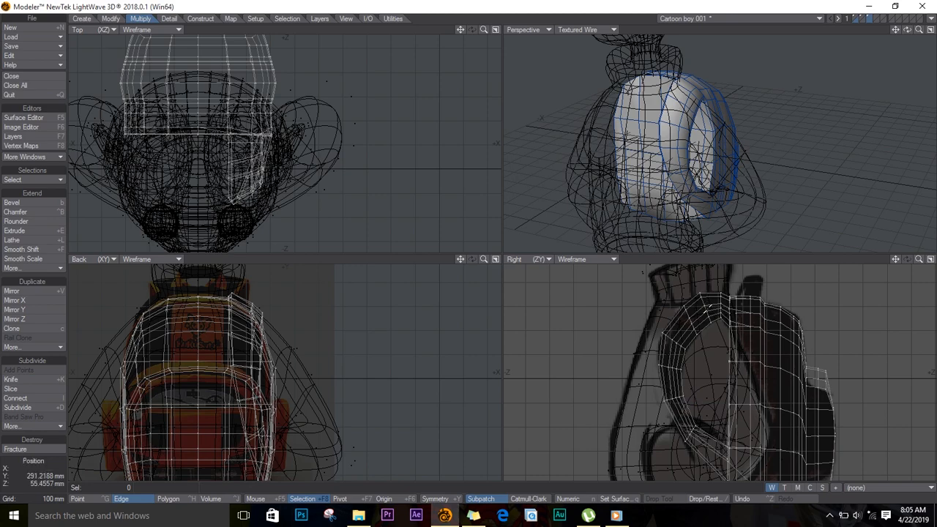
Examine how the strap fits around the armpit with the body layer in the foreground, and return that layer to the background
{"action": "left_click_drag", "start_coordinate": [907, 30], "coordinate": [775, 212]}
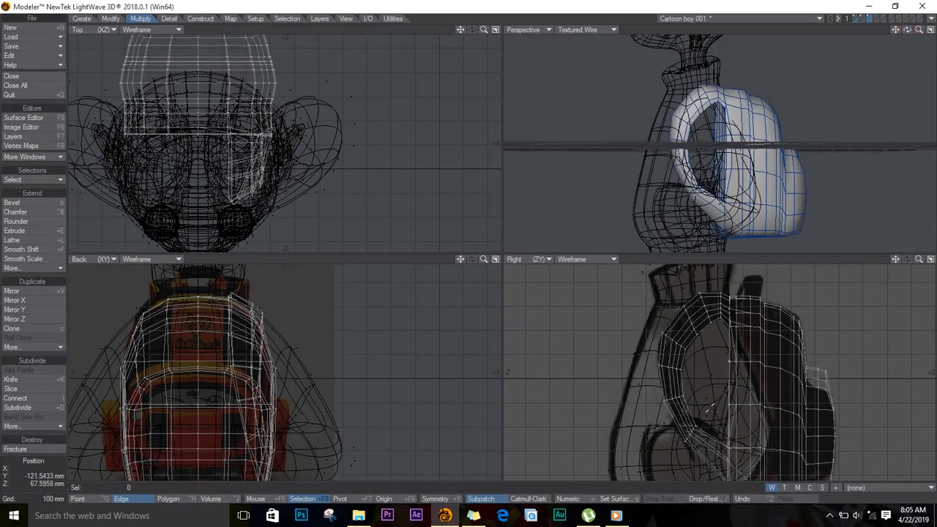
{"action": "right_click_drag", "start_coordinate": [674, 428], "coordinate": [702, 426]}
{"action": "key", "text": "t"}
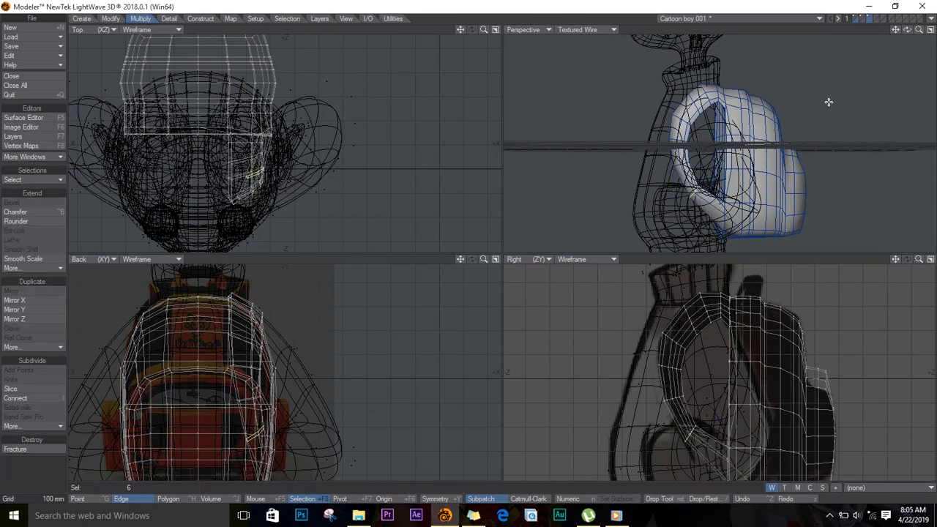
{"action": "left_click", "coordinate": [855, 19]}
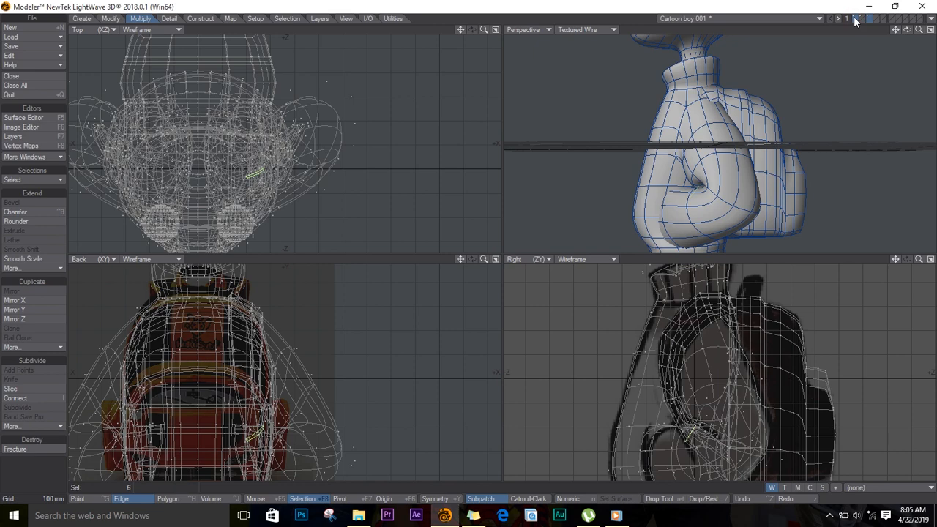
{"action": "left_click", "coordinate": [855, 16], "text": "shift"}
{"action": "left_click", "coordinate": [856, 22]}
{"action": "key", "text": "slash"}
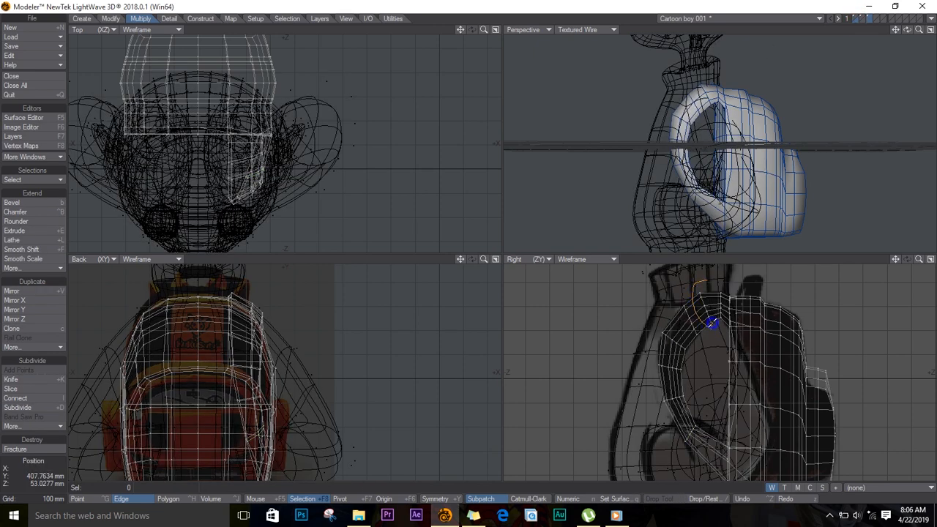
Select the strap's shoulder edge loop and raise it in the side view above the body's shoulder
{"action": "right_click_drag", "start_coordinate": [712, 323], "coordinate": [712, 302]}
{"action": "key", "text": "t"}
{"action": "left_click_drag", "start_coordinate": [709, 318], "coordinate": [709, 310]}
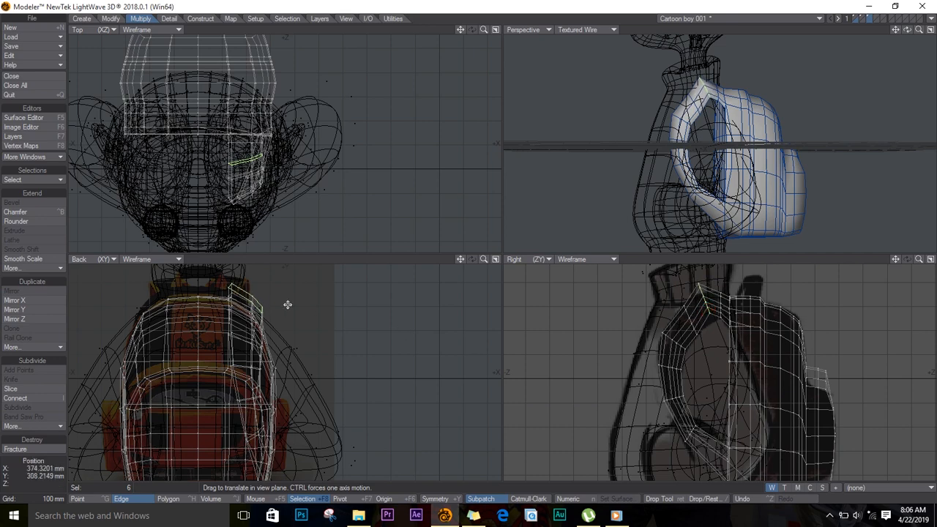
Move the strap's shoulder edge loop down and outward in the back view, and shift the neighbouring front loop outward and forward
{"action": "left_click_drag", "start_coordinate": [263, 310], "coordinate": [274, 318]}
{"action": "key", "text": "slash"}
{"action": "right_click_drag", "start_coordinate": [684, 300], "coordinate": [692, 338]}
{"action": "key", "text": "t"}
{"action": "left_click_drag", "start_coordinate": [251, 322], "coordinate": [262, 326]}
{"action": "left_click_drag", "start_coordinate": [708, 335], "coordinate": [695, 335]}
{"action": "key", "text": "Return"}
{"action": "key", "text": "slash"}
Move the strap's upper chest edge loop outward in the back view and slightly forward in the side view
{"action": "mouse_move", "coordinate": [689, 343]}
{"action": "right_mouse_down"}
{"action": "mouse_move", "coordinate": [659, 326]}
{"action": "mouse_move", "coordinate": [686, 344]}
{"action": "right_mouse_up"}
{"action": "key", "text": "t"}
{"action": "left_click_drag", "start_coordinate": [690, 358], "coordinate": [686, 356]}
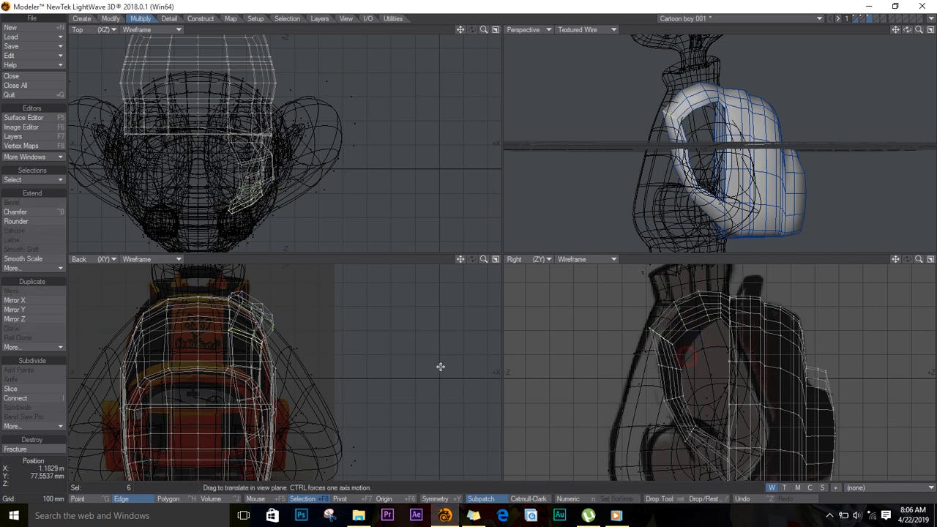
{"action": "left_click_drag", "start_coordinate": [258, 350], "coordinate": [272, 346]}
{"action": "left_click_drag", "start_coordinate": [699, 339], "coordinate": [696, 337]}
{"action": "key", "text": "Return"}
Refine the position of the strap's front shoulder loop in the side view and of the strap's curve in the top view
{"action": "left_click_drag", "start_coordinate": [906, 29], "coordinate": [725, 22]}
{"action": "key", "text": "t"}
{"action": "left_click_drag", "start_coordinate": [680, 330], "coordinate": [689, 328]}
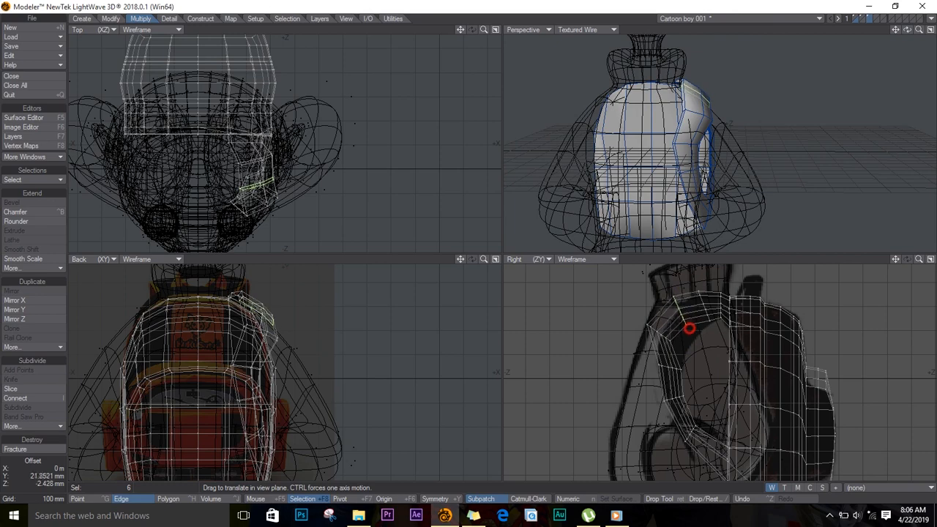
{"action": "left_click_drag", "start_coordinate": [285, 185], "coordinate": [282, 181]}
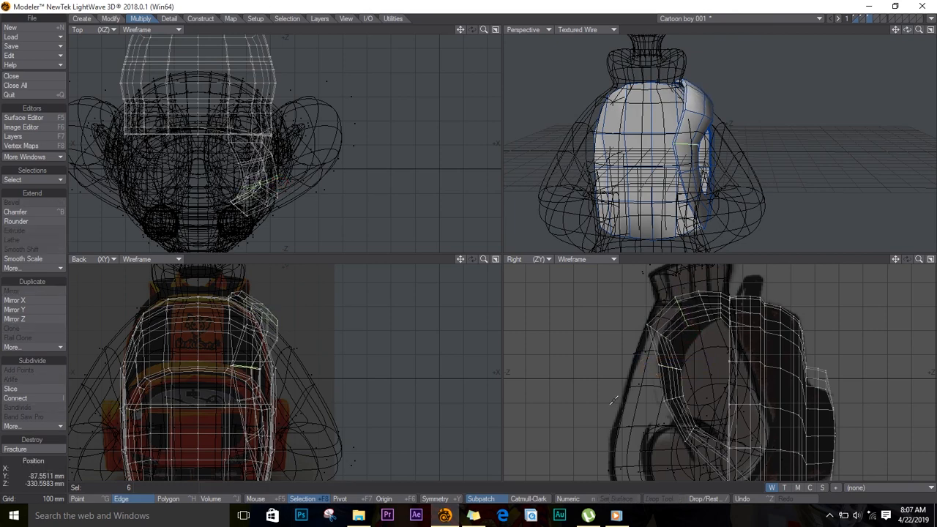
Move the strap's mid-chest edge loop forward and outward to the front of the chest, and rotate it slightly
{"action": "mouse_move", "coordinate": [686, 369]}
{"action": "left_mouse_down"}
{"action": "mouse_move", "coordinate": [670, 373]}
{"action": "mouse_move", "coordinate": [681, 373]}
{"action": "left_mouse_up"}
{"action": "left_click_drag", "start_coordinate": [258, 194], "coordinate": [274, 198]}
{"action": "left_click_drag", "start_coordinate": [258, 372], "coordinate": [258, 372]}
{"action": "left_click_drag", "start_coordinate": [693, 377], "coordinate": [685, 373]}
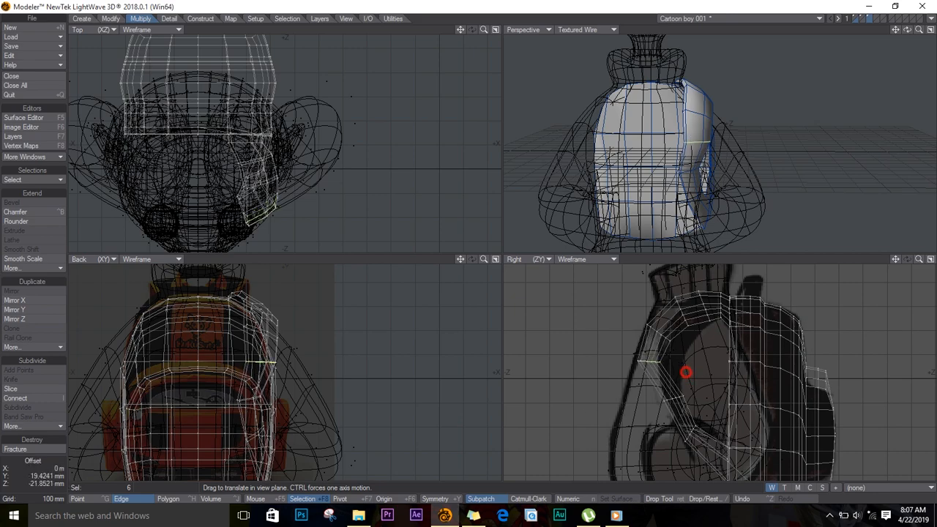
{"action": "left_click_drag", "start_coordinate": [906, 29], "coordinate": [935, 70]}
{"action": "left_click_drag", "start_coordinate": [662, 361], "coordinate": [665, 363]}
{"action": "key", "text": "y"}
{"action": "key", "text": "/"}
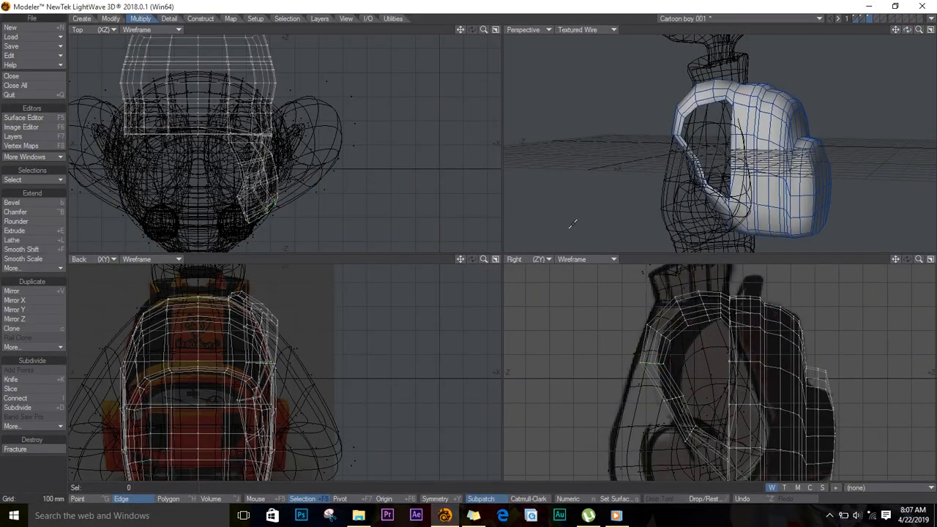
Select the strap's lower chest edge loop and move it outward in the back view
{"action": "right_click_drag", "start_coordinate": [678, 422], "coordinate": [664, 403]}
{"action": "key", "text": "t"}
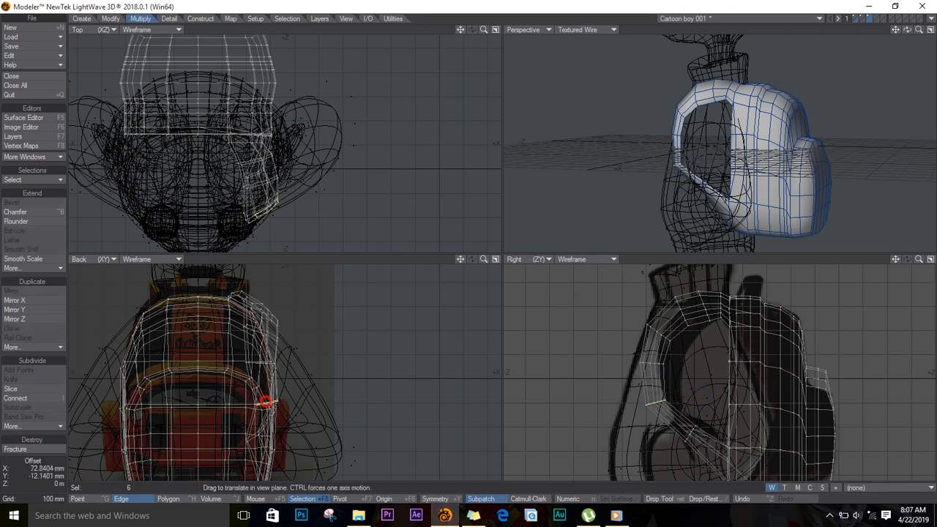
{"action": "key", "text": "shift+]"}
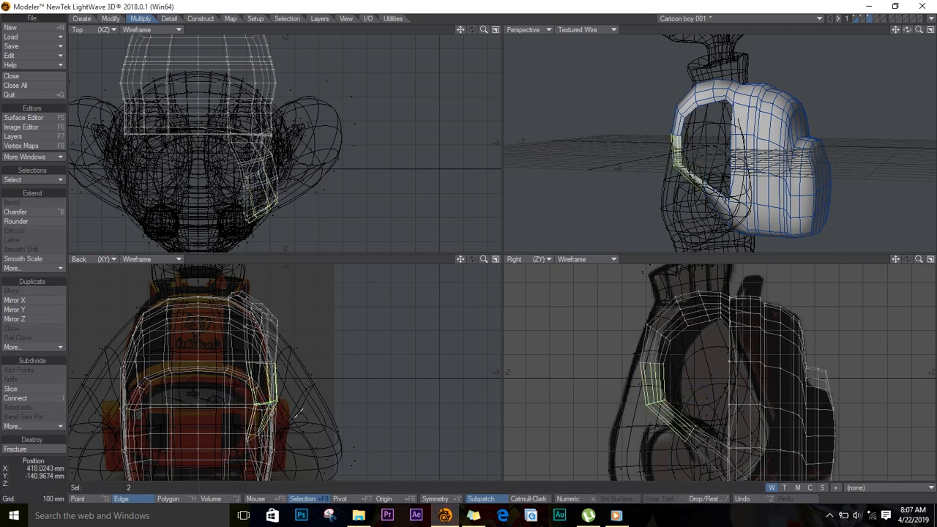
{"action": "key", "text": "/"}
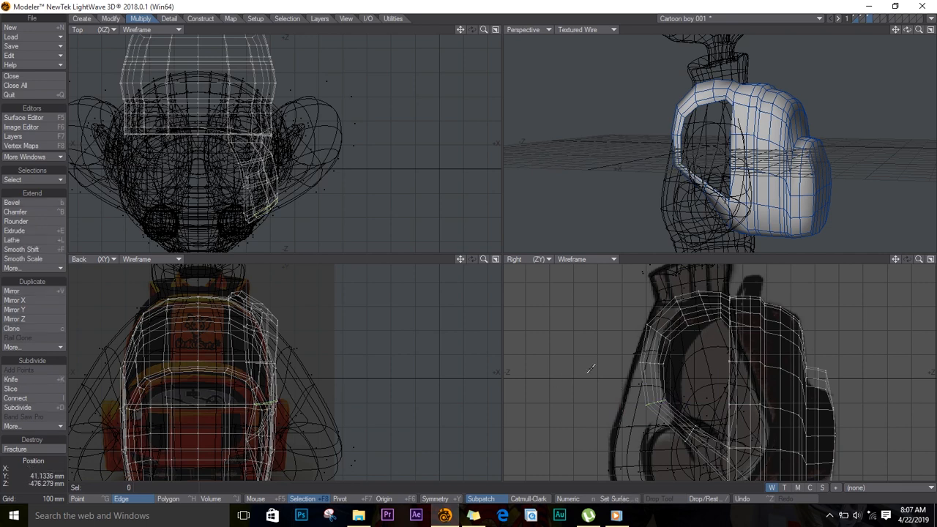
Nudge the strap's mid-chest edge loop slightly outward in the back view
{"action": "right_click_drag", "start_coordinate": [626, 366], "coordinate": [634, 353]}
{"action": "key", "text": "t"}
{"action": "left_click_drag", "start_coordinate": [265, 368], "coordinate": [268, 368]}
{"action": "key", "text": "/"}
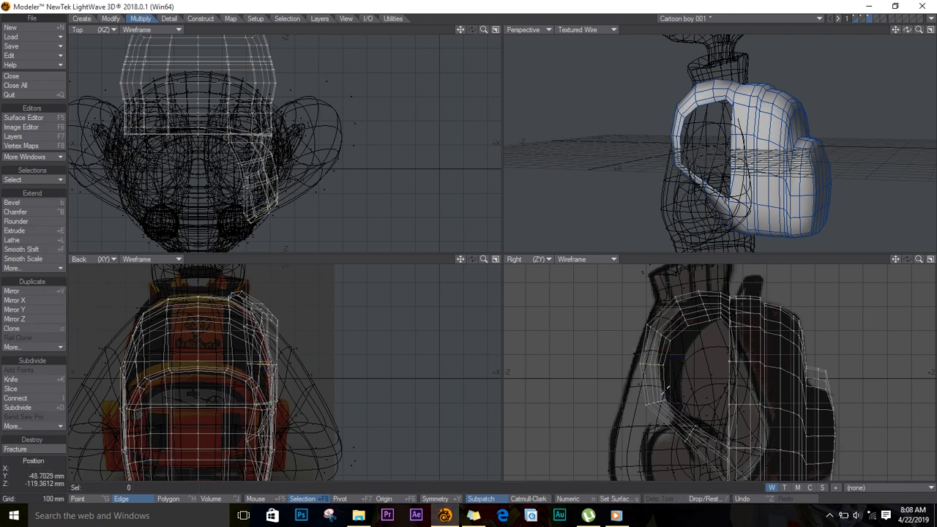
Nudge the strap's lower chest edge loop forward in the side view and rotate it slightly in the top view
{"action": "right_click_drag", "start_coordinate": [662, 393], "coordinate": [644, 411]}
{"action": "key", "text": "t"}
{"action": "mouse_move", "coordinate": [673, 409]}
{"action": "left_mouse_down"}
{"action": "mouse_move", "coordinate": [664, 411]}
{"action": "mouse_move", "coordinate": [670, 407]}
{"action": "left_mouse_up"}
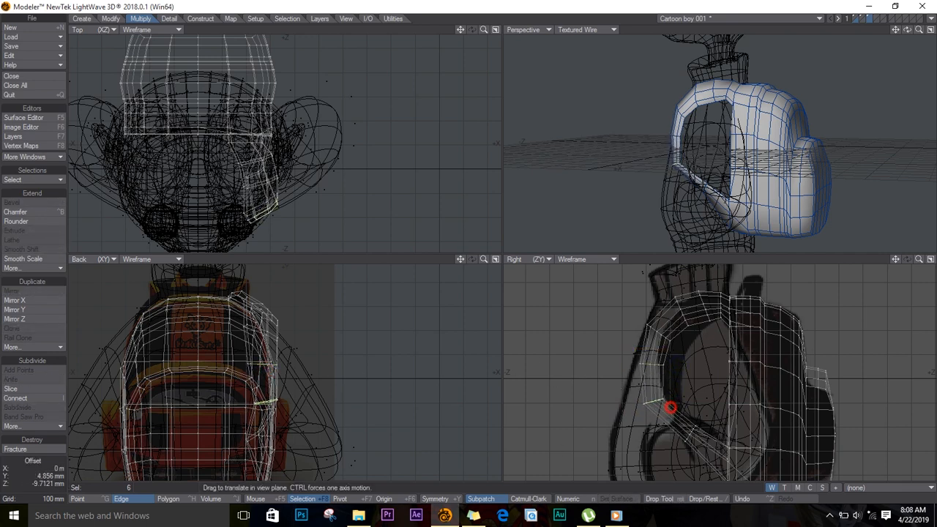
{"action": "left_click_drag", "start_coordinate": [763, 68], "coordinate": [739, 80], "text": "alt"}
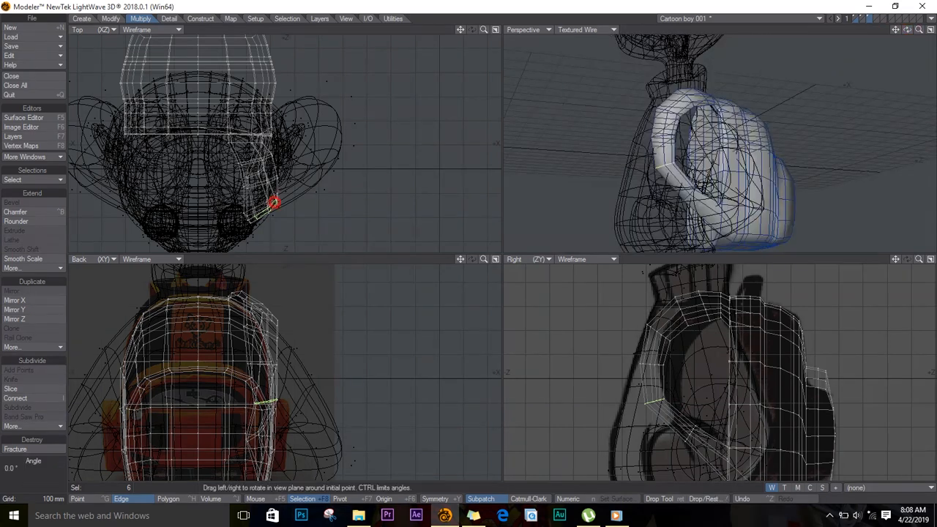
{"action": "left_click_drag", "start_coordinate": [272, 203], "coordinate": [277, 208]}
{"action": "key", "text": "/"}
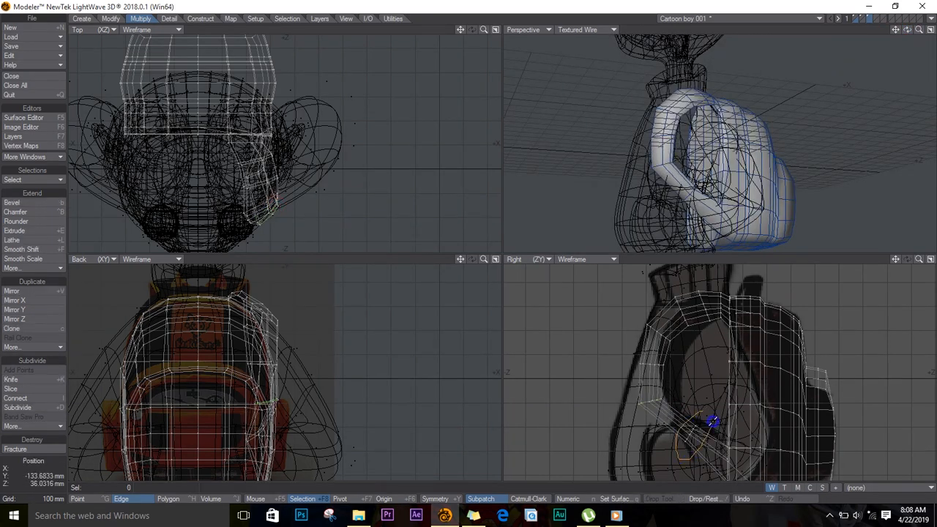
Move the edge loop below the strap's lower bend forward and down in the side view, and outward in the back view
{"action": "right_click_drag", "start_coordinate": [712, 422], "coordinate": [706, 416]}
{"action": "key", "text": "t"}
{"action": "left_click_drag", "start_coordinate": [689, 432], "coordinate": [679, 439]}
{"action": "left_click_drag", "start_coordinate": [260, 439], "coordinate": [280, 434]}
{"action": "key", "text": "Return"}
{"action": "left_click_drag", "start_coordinate": [819, 73], "coordinate": [759, 53], "text": "alt"}
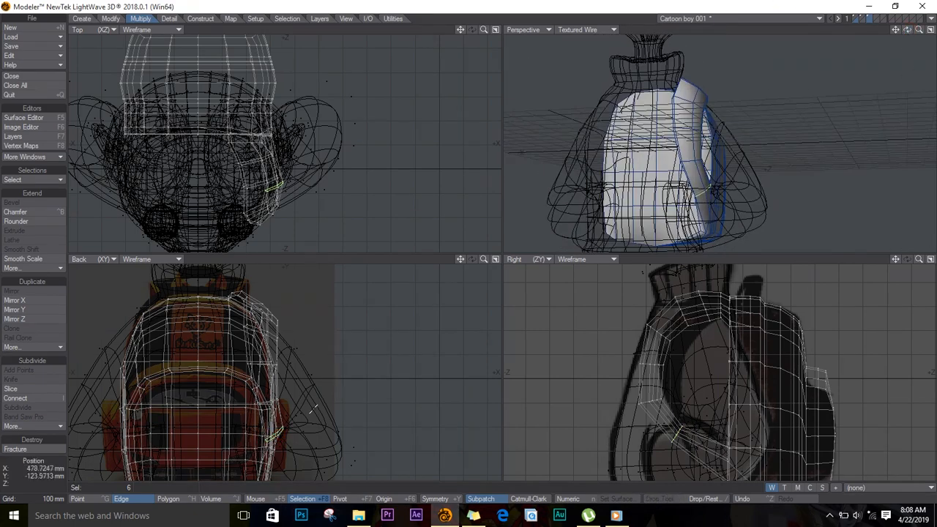
{"action": "key", "text": "t"}
{"action": "left_click_drag", "start_coordinate": [289, 428], "coordinate": [285, 429]}
{"action": "key", "text": "Return"}
{"action": "key", "text": "/"}
Display the body layer together with the backpack and move the strap's upper chest edge loop back toward the body
{"action": "left_click", "coordinate": [853, 16], "text": "shift"}
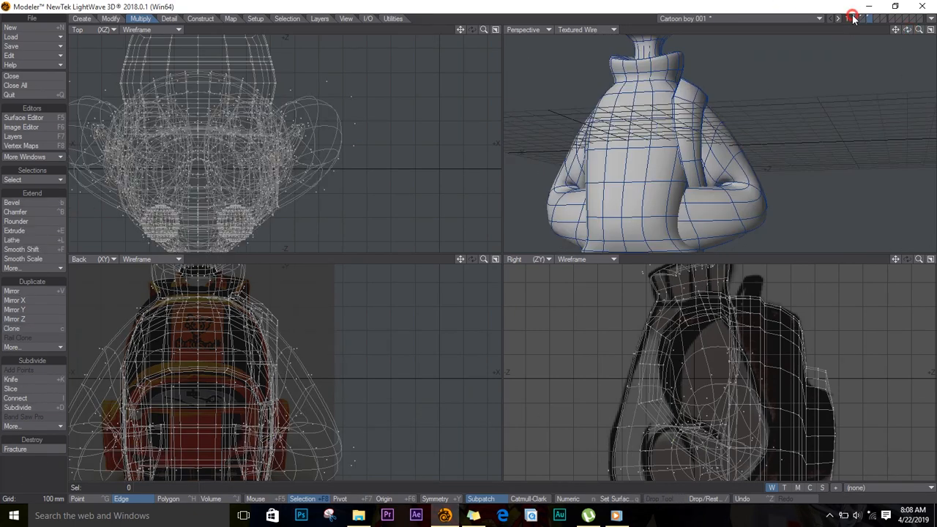
{"action": "left_click_drag", "start_coordinate": [905, 30], "coordinate": [794, 46]}
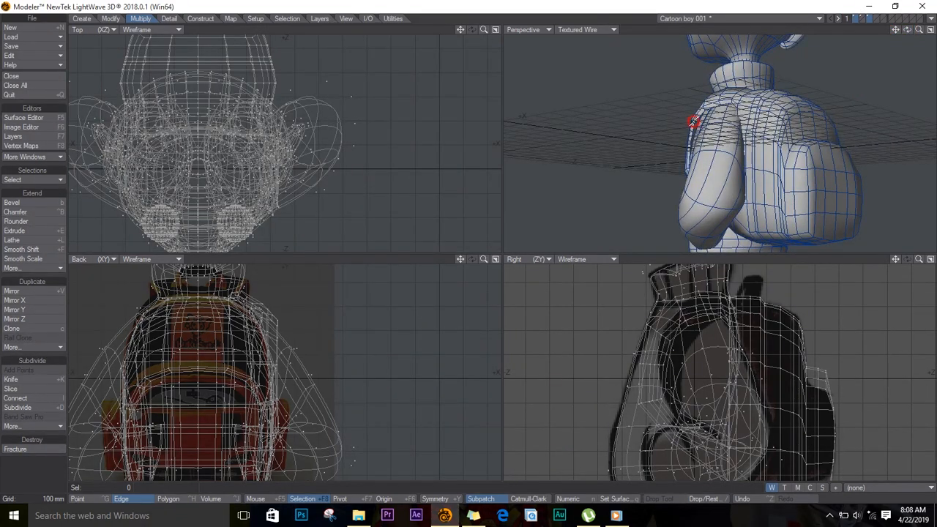
{"action": "left_click_drag", "start_coordinate": [678, 108], "coordinate": [801, 85], "text": "ctrl+alt"}
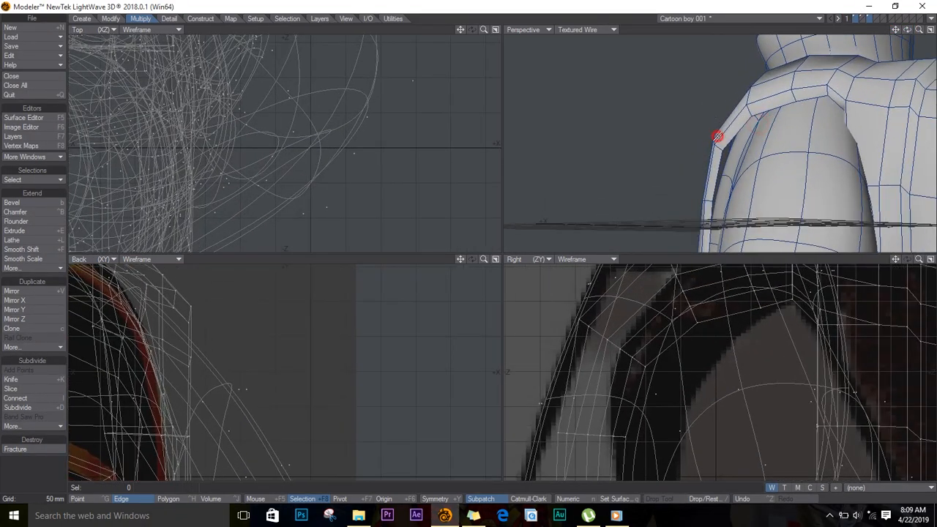
{"action": "left_click", "coordinate": [717, 136]}
{"action": "left_click", "coordinate": [45, 180]}
{"action": "left_click", "coordinate": [30, 321]}
{"action": "key", "text": "t"}
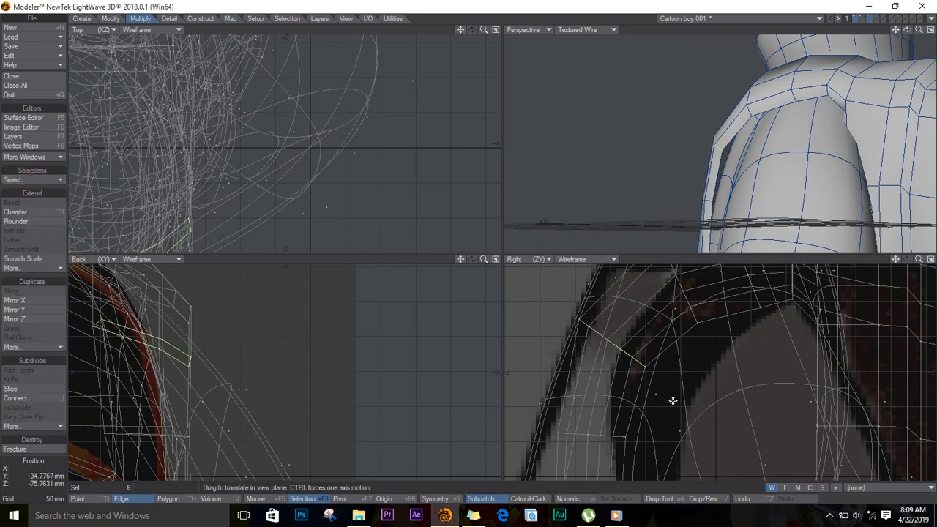
{"action": "left_click_drag", "start_coordinate": [612, 365], "coordinate": [634, 371]}
{"action": "key", "text": "Return"}
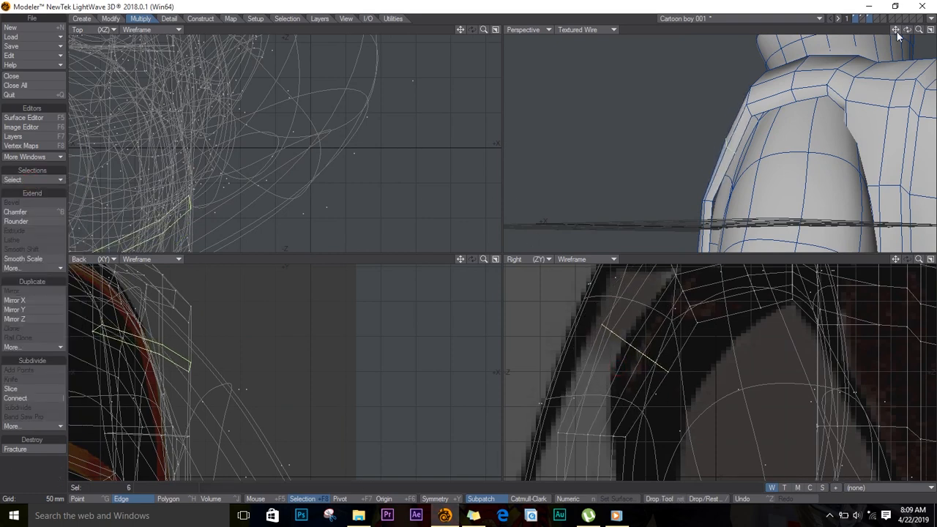
Rotate the strap's upper chest edge loop in the top view to follow the curve of the chest
{"action": "left_click_drag", "start_coordinate": [906, 30], "coordinate": [884, 27]}
{"action": "key", "text": "shift+a"}
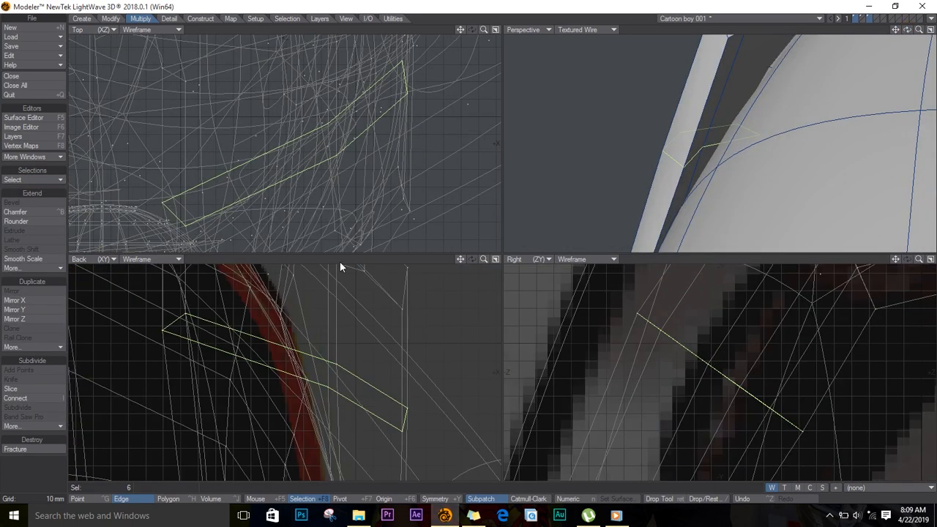
{"action": "left_click_drag", "start_coordinate": [556, 358], "coordinate": [477, 382], "text": "ctrl+alt"}
{"action": "left_click_drag", "start_coordinate": [345, 200], "coordinate": [398, 107], "text": "alt"}
{"action": "left_click_drag", "start_coordinate": [905, 30], "coordinate": [543, 22]}
{"action": "key", "text": "y"}
{"action": "mouse_move", "coordinate": [338, 156]}
{"action": "left_mouse_down"}
{"action": "mouse_move", "coordinate": [364, 139]}
{"action": "mouse_move", "coordinate": [354, 157]}
{"action": "left_mouse_up"}
{"action": "key", "text": "t"}
{"action": "key", "text": "Return"}
Lower the strap's front shoulder edge loop, adjust its sideways position against the body's shoulder, and save the object
{"action": "left_click", "coordinate": [791, 85]}
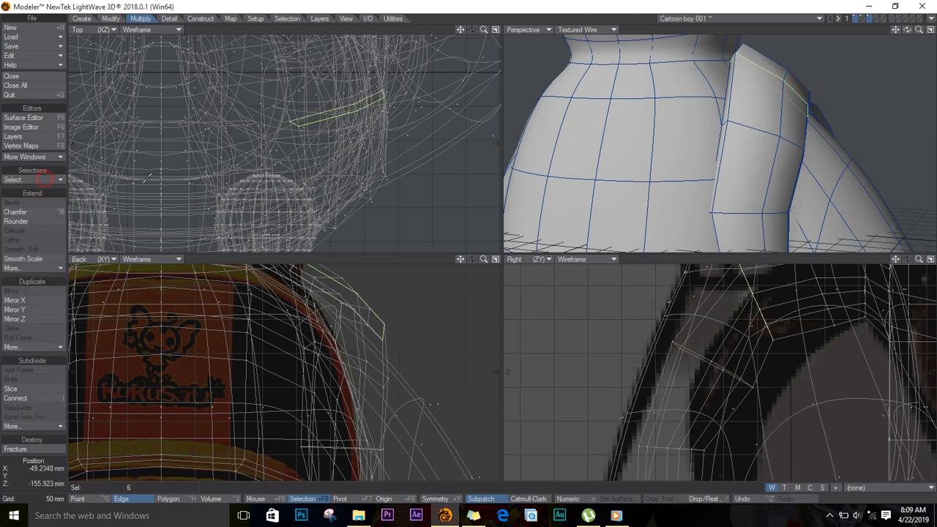
{"action": "left_click_drag", "start_coordinate": [906, 30], "coordinate": [935, 63]}
{"action": "key", "text": "t"}
{"action": "left_click_drag", "start_coordinate": [346, 312], "coordinate": [350, 321]}
{"action": "left_click_drag", "start_coordinate": [366, 105], "coordinate": [349, 97]}
{"action": "key", "text": "Return"}
{"action": "left_click_drag", "start_coordinate": [906, 30], "coordinate": [622, 29]}
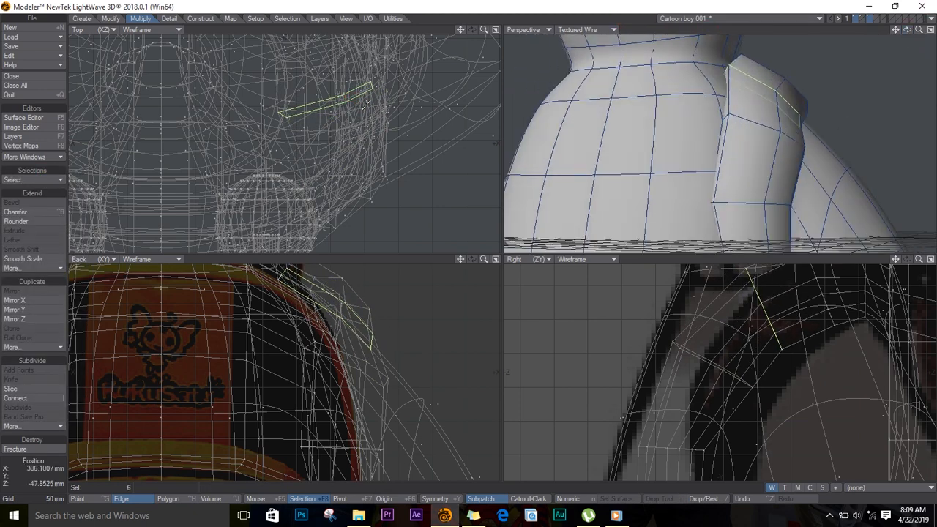
{"action": "key", "text": "t"}
{"action": "left_click_drag", "start_coordinate": [337, 100], "coordinate": [350, 103]}
{"action": "key", "text": "Return"}
{"action": "key", "text": "slash"}
{"action": "key", "text": "s"}
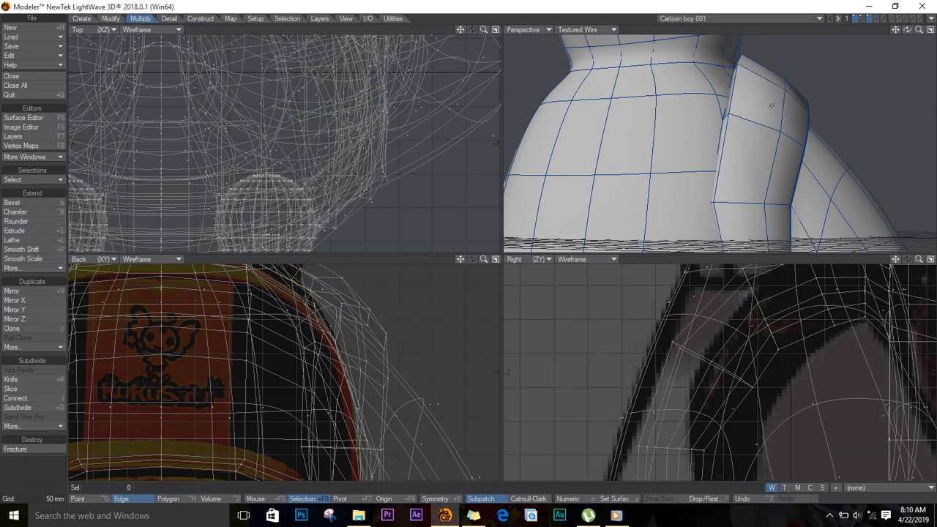
Select the strap's mid-chest edge loop, rotate it in the top view and reposition it along the chest surface
{"action": "left_click_drag", "start_coordinate": [895, 30], "coordinate": [834, 17]}
{"action": "left_click_drag", "start_coordinate": [717, 88], "coordinate": [673, 86]}
{"action": "left_click", "coordinate": [8, 188]}
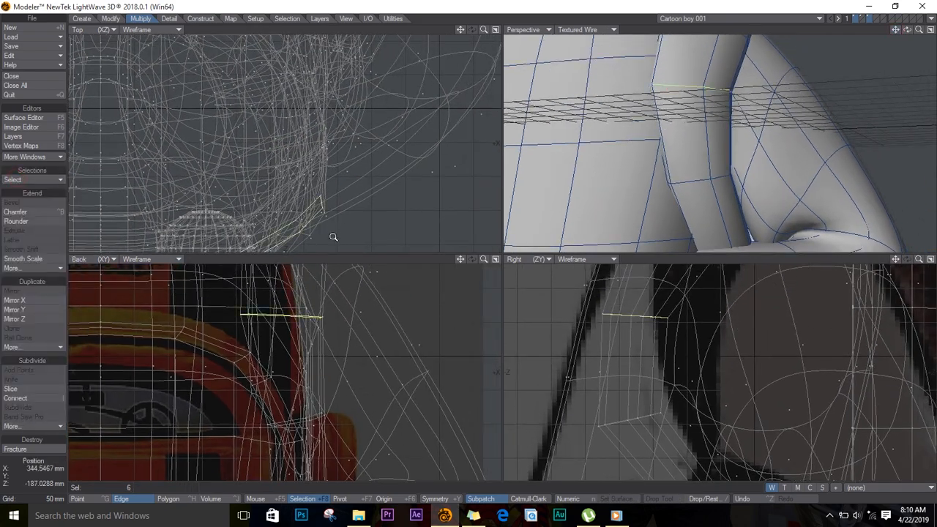
{"action": "left_click_drag", "start_coordinate": [333, 237], "coordinate": [360, 179], "text": "alt"}
{"action": "scroll", "coordinate": [360, 179], "scroll_direction": "down", "scroll_amount": 1}
{"action": "key", "text": "y"}
{"action": "left_click_drag", "start_coordinate": [303, 170], "coordinate": [328, 159]}
{"action": "key", "text": "t"}
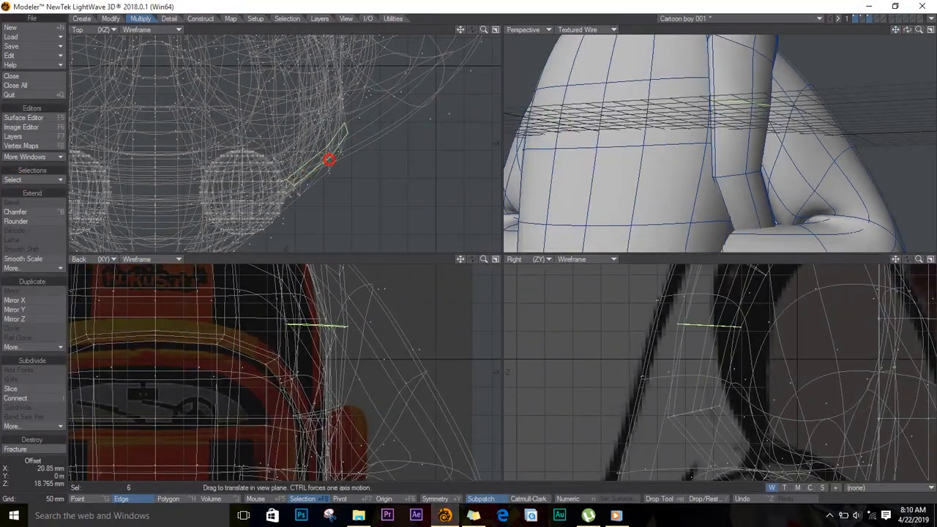
{"action": "key", "text": "Return"}
{"action": "mouse_move", "coordinate": [907, 29]}
{"action": "left_mouse_down"}
{"action": "mouse_move", "coordinate": [920, 4]}
{"action": "mouse_move", "coordinate": [873, 49]}
{"action": "mouse_move", "coordinate": [908, 31]}
{"action": "left_mouse_up"}
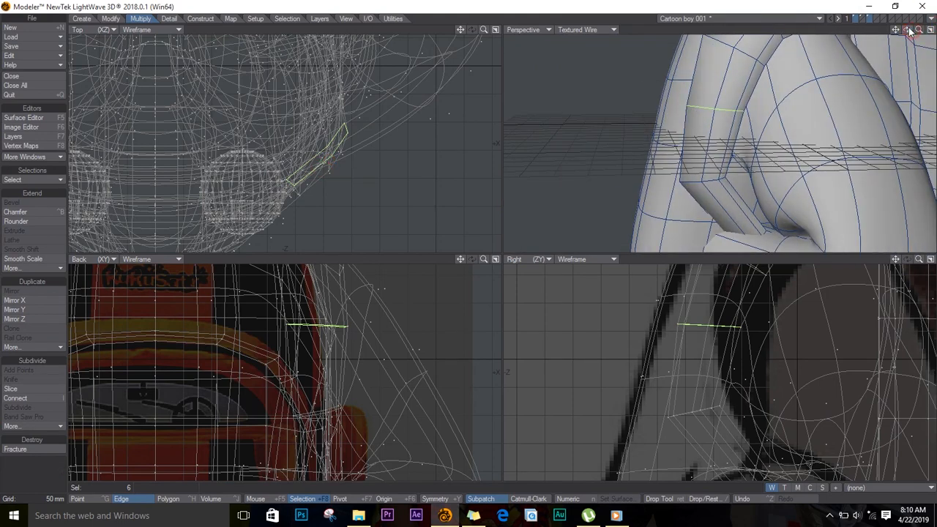
Move the strap's lower chest edge loop back against the body in the side view and rotate it in the top view
{"action": "key", "text": "slash"}
{"action": "left_click", "coordinate": [708, 180]}
{"action": "key", "text": "t"}
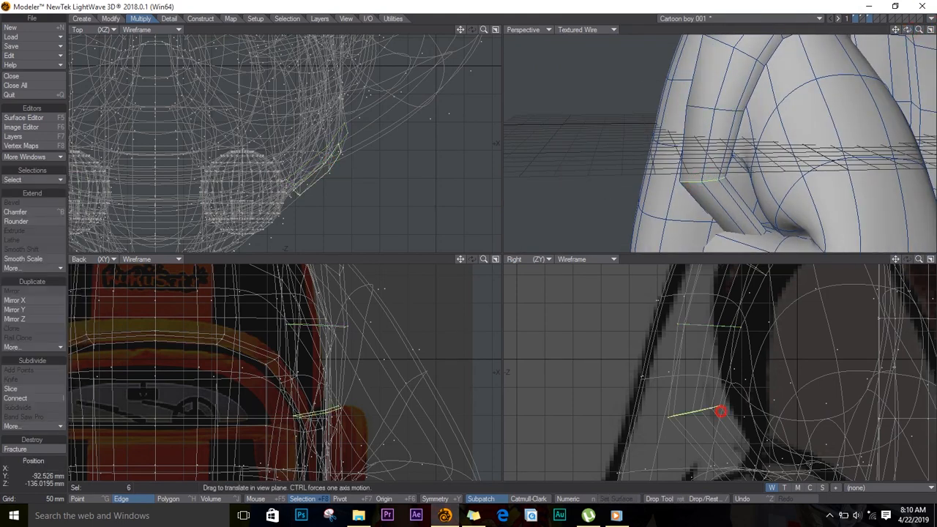
{"action": "left_click_drag", "start_coordinate": [720, 412], "coordinate": [747, 410]}
{"action": "key", "text": "y"}
{"action": "mouse_move", "coordinate": [317, 143]}
{"action": "left_mouse_down"}
{"action": "mouse_move", "coordinate": [335, 140]}
{"action": "mouse_move", "coordinate": [328, 146]}
{"action": "left_mouse_up"}
{"action": "key", "text": "t"}
{"action": "left_click_drag", "start_coordinate": [351, 401], "coordinate": [303, 354], "text": "ctrl+alt"}
{"action": "left_click_drag", "start_coordinate": [906, 30], "coordinate": [907, 34]}
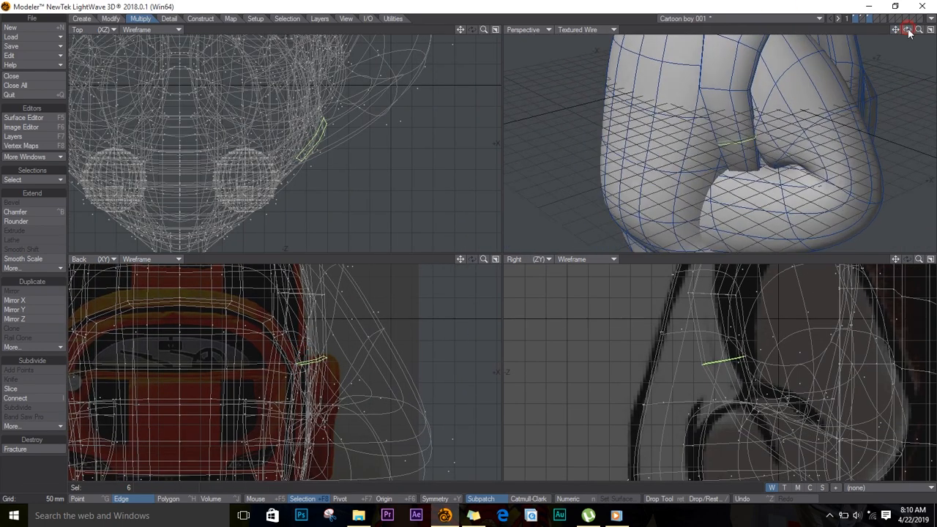
{"action": "left_click_drag", "start_coordinate": [743, 350], "coordinate": [733, 349]}
{"action": "left_click_drag", "start_coordinate": [322, 161], "coordinate": [321, 161]}
{"action": "key", "text": "slash"}
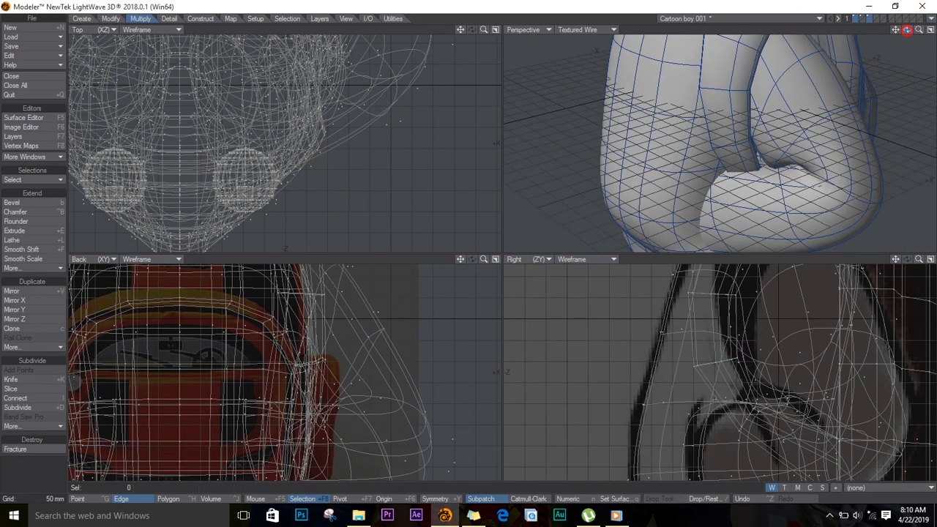
Show only the backpack layer and delete the half of the backpack that has no strap
{"action": "left_click_drag", "start_coordinate": [576, 154], "coordinate": [855, 151], "text": "alt"}
{"action": "key", "text": "a"}
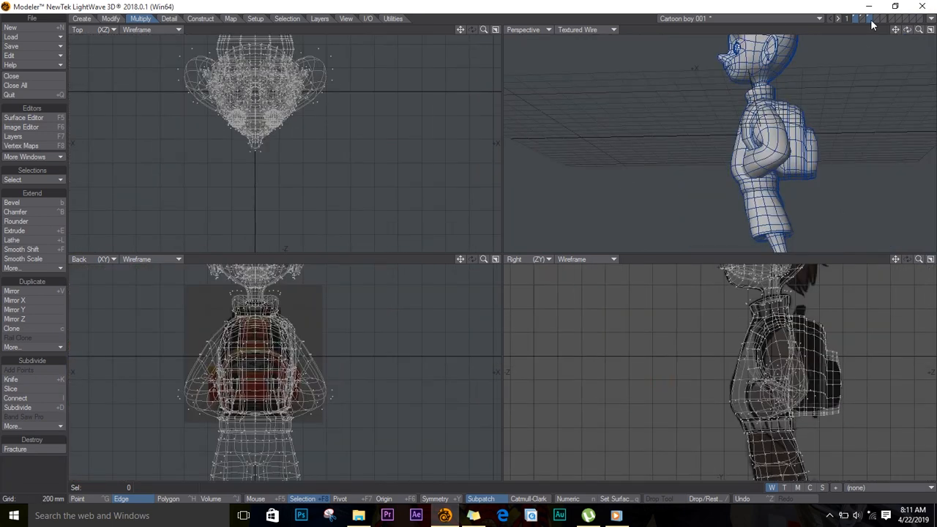
{"action": "left_click", "coordinate": [870, 20]}
{"action": "left_click_drag", "start_coordinate": [908, 29], "coordinate": [909, 30]}
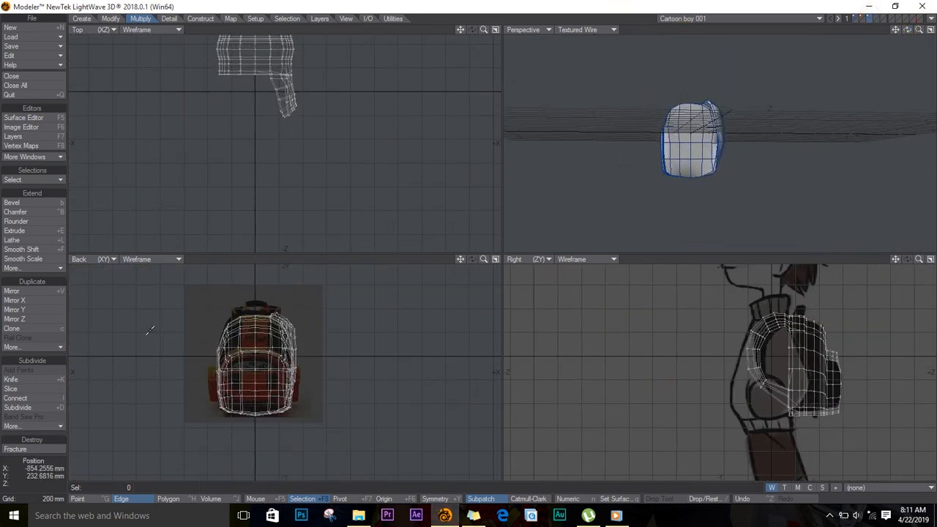
{"action": "key", "text": "ctrl+h"}
{"action": "right_click_drag", "start_coordinate": [161, 391], "coordinate": [260, 411]}
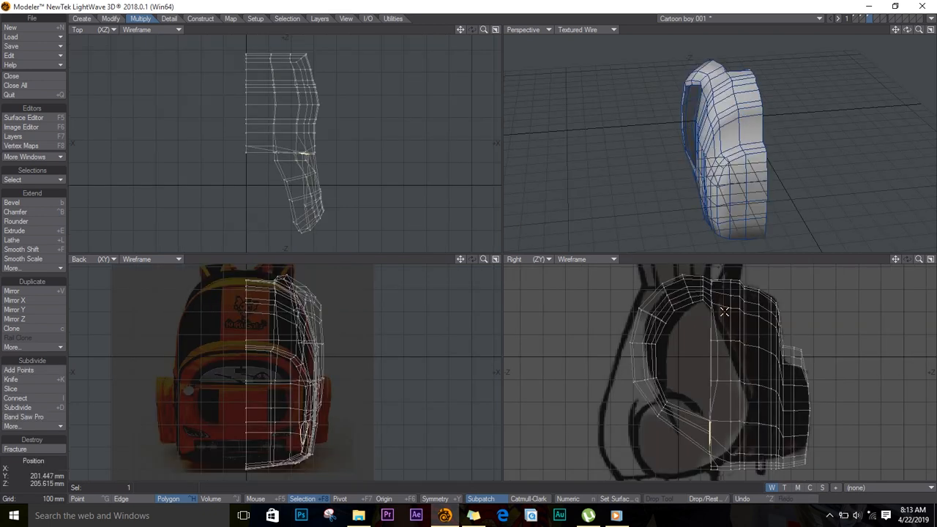
Turn on subpatch smoothing for the half backpack and flip the reversed polygon where the strap's lower end joins the body
{"action": "left_click", "coordinate": [169, 499]}
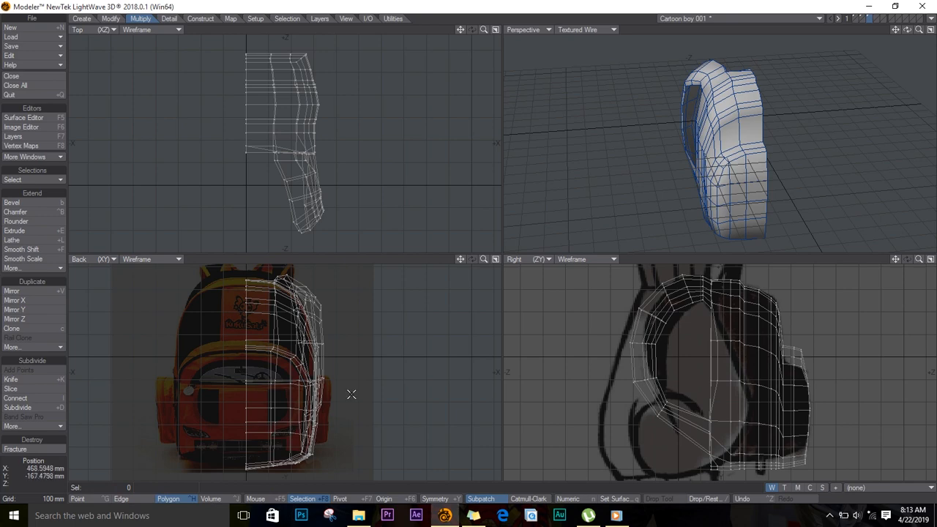
{"action": "key", "text": "Tab"}
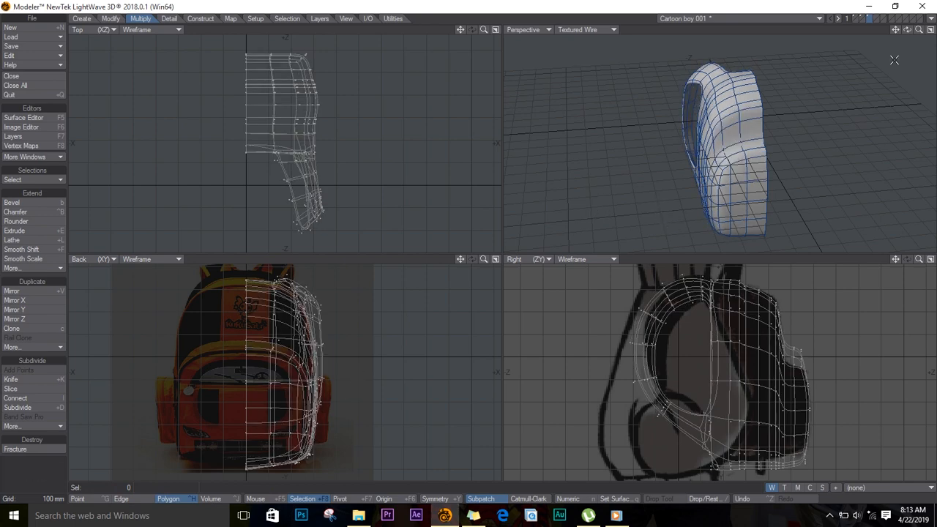
{"action": "left_click_drag", "start_coordinate": [907, 30], "coordinate": [564, 37]}
{"action": "key", "text": "f"}
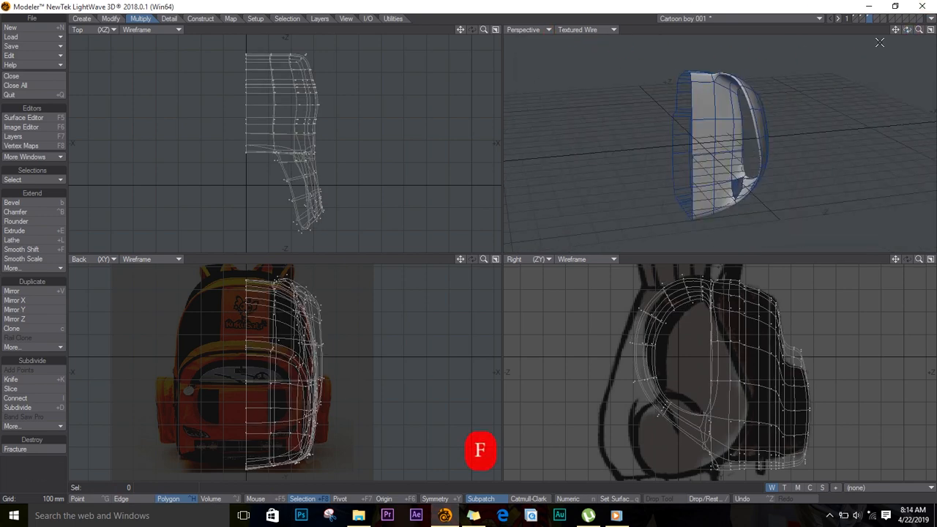
{"action": "left_click", "coordinate": [738, 187]}
{"action": "left_click_drag", "start_coordinate": [907, 30], "coordinate": [742, 44]}
{"action": "key", "text": "slash"}
Mirror the smoothed half backpack and its strap across the X axis with the mirror centre at 0 m
{"action": "key", "text": "shift+v"}
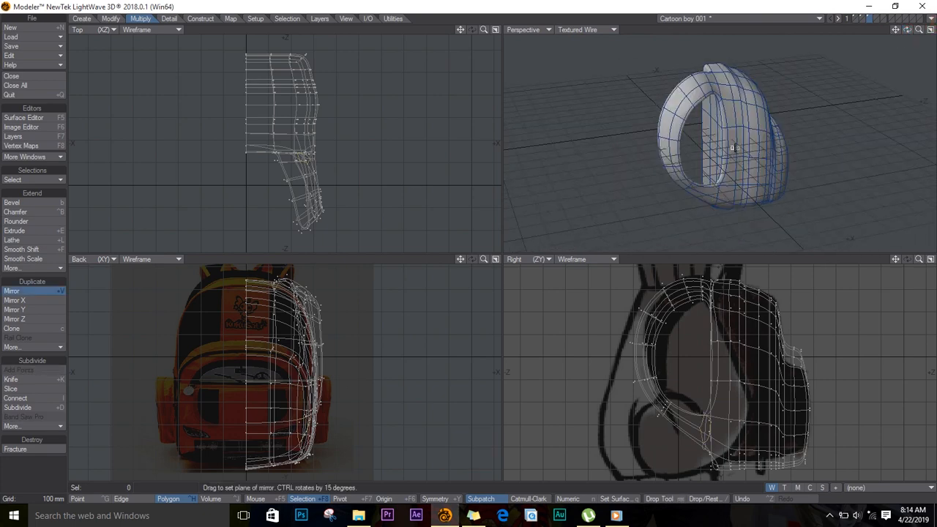
{"action": "key", "text": "n"}
{"action": "left_click_drag", "start_coordinate": [906, 30], "coordinate": [650, 79]}
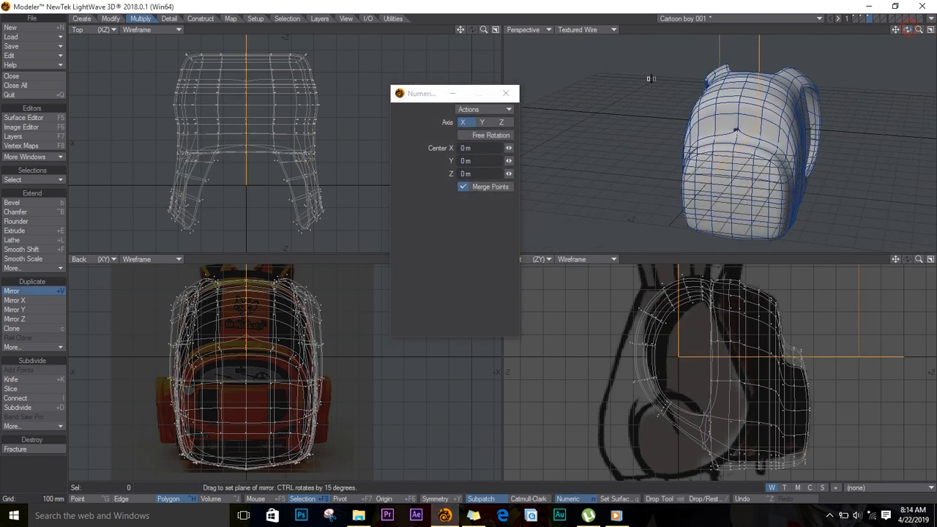
{"action": "left_click", "coordinate": [462, 188]}
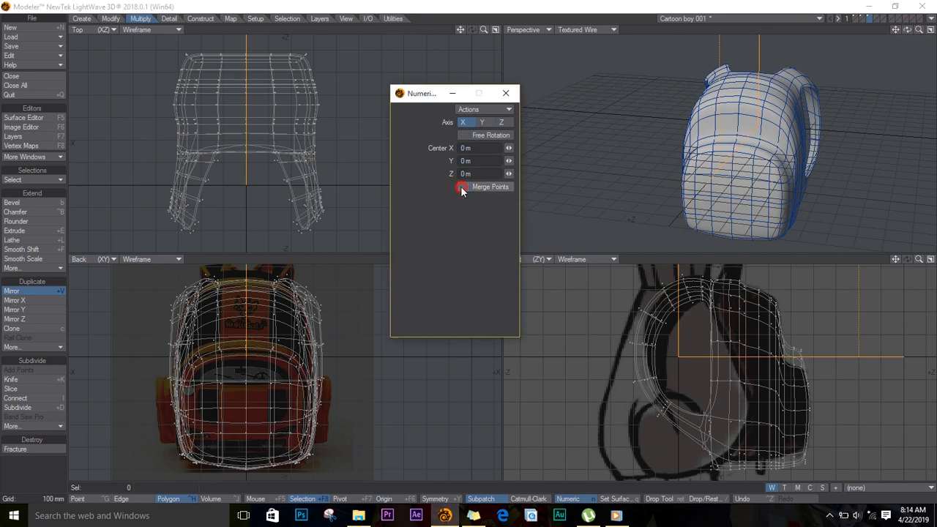
{"action": "left_click", "coordinate": [506, 93]}
{"action": "key", "text": "space"}
{"action": "left_click_drag", "start_coordinate": [907, 30], "coordinate": [698, 62]}
Show the boy and backpack layers together in a single fitted perspective view with Texture shading and examine the backpack's fit from all around
{"action": "left_click", "coordinate": [862, 21]}
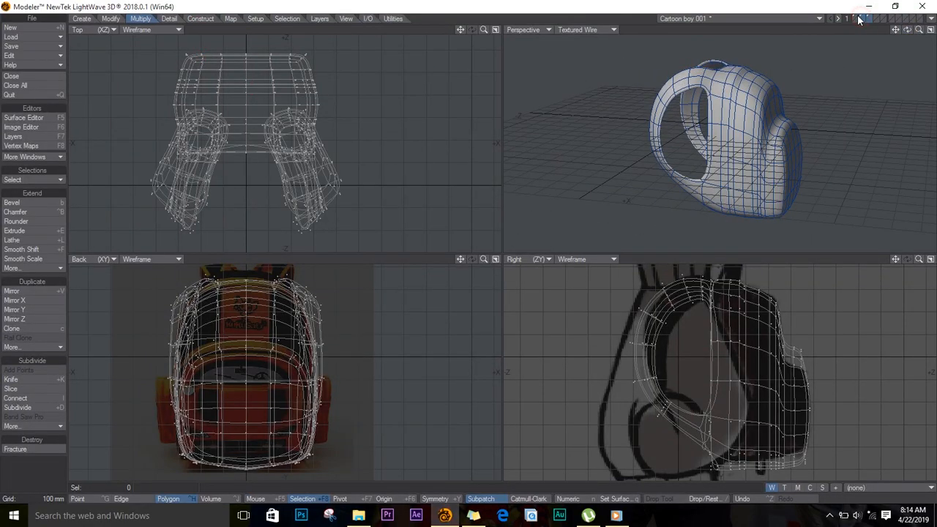
{"action": "left_click", "coordinate": [930, 30]}
{"action": "key", "text": "a"}
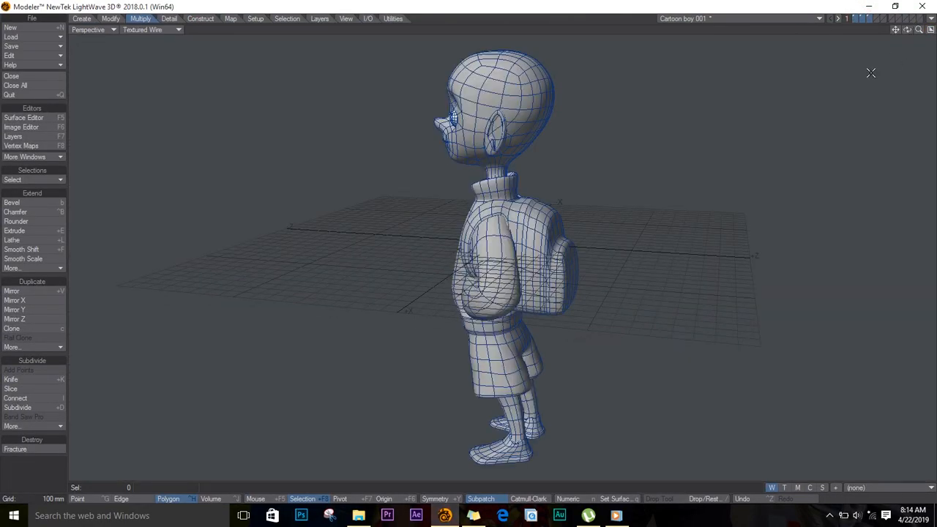
{"action": "left_click_drag", "start_coordinate": [904, 34], "coordinate": [608, 81]}
{"action": "left_click", "coordinate": [176, 30]}
{"action": "left_click", "coordinate": [178, 89]}
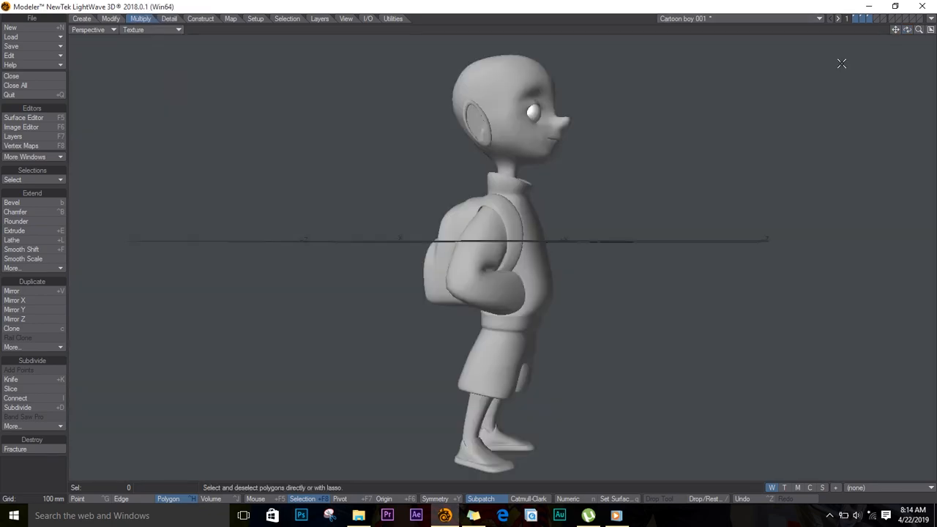
{"action": "left_click_drag", "start_coordinate": [907, 30], "coordinate": [339, 38]}
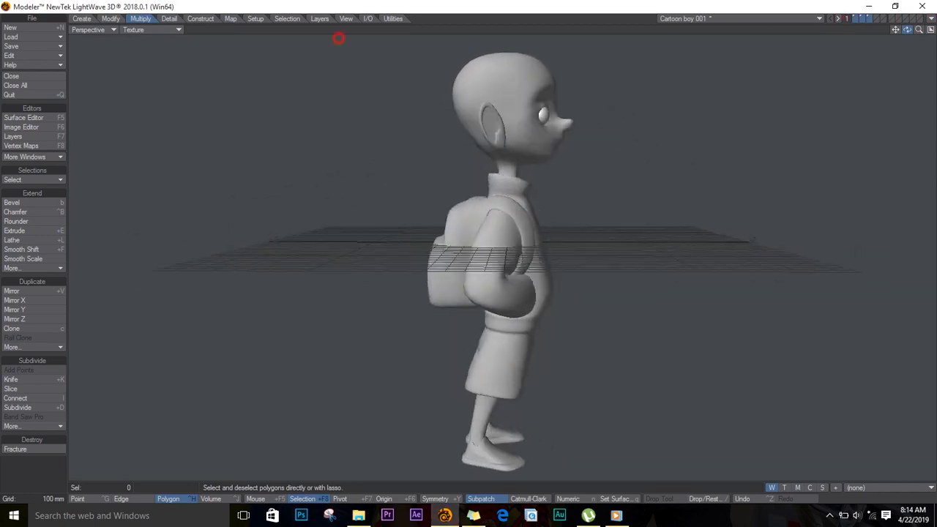
{"action": "left_click_drag", "start_coordinate": [9, 37], "coordinate": [387, 110]}
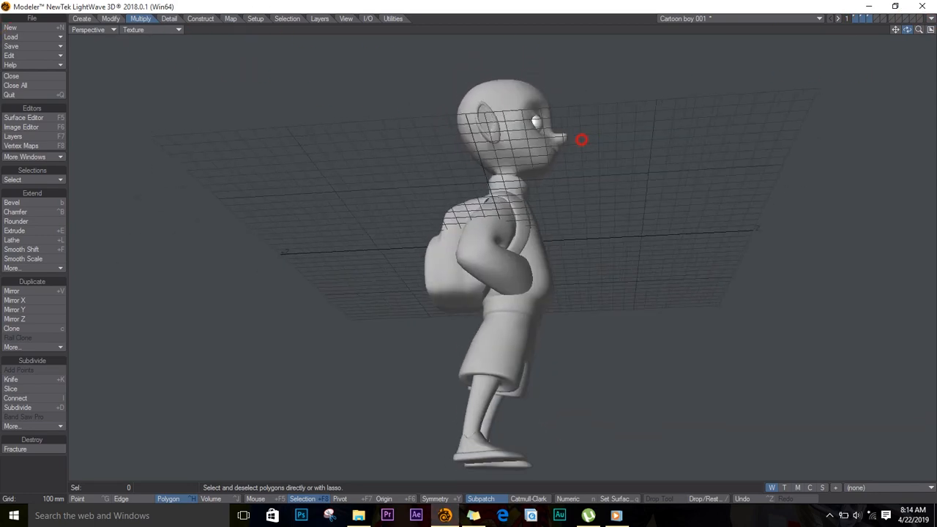
{"action": "left_click_drag", "start_coordinate": [797, 107], "coordinate": [864, 42]}
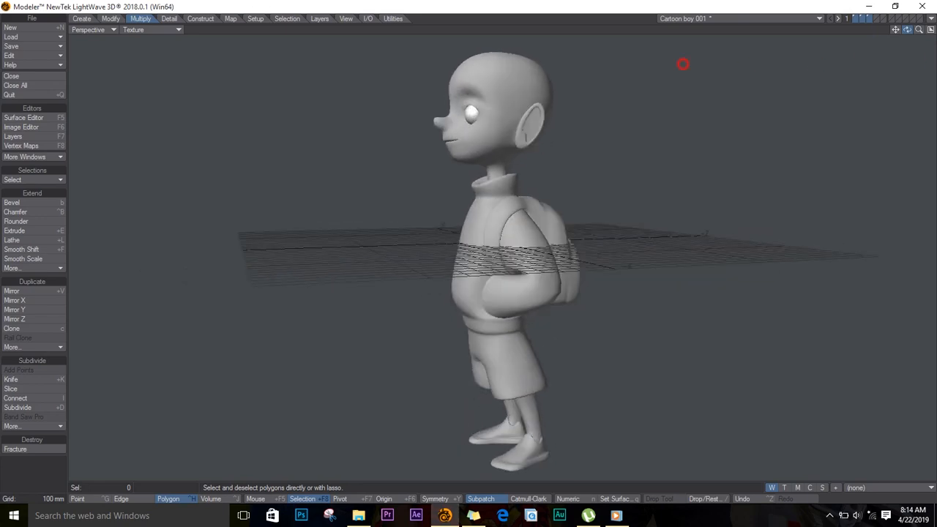
{"action": "left_click_drag", "start_coordinate": [682, 65], "coordinate": [106, 46]}
{"action": "left_click_drag", "start_coordinate": [522, 57], "coordinate": [787, 68]}
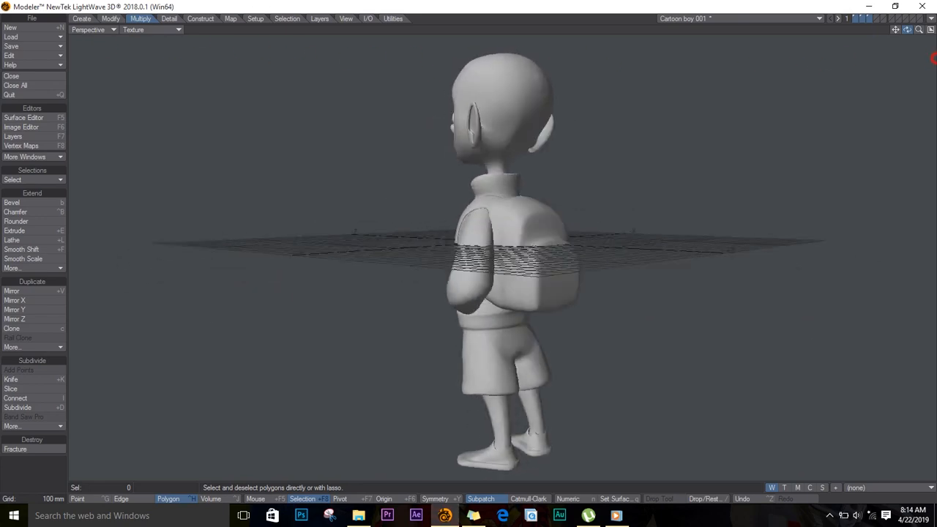